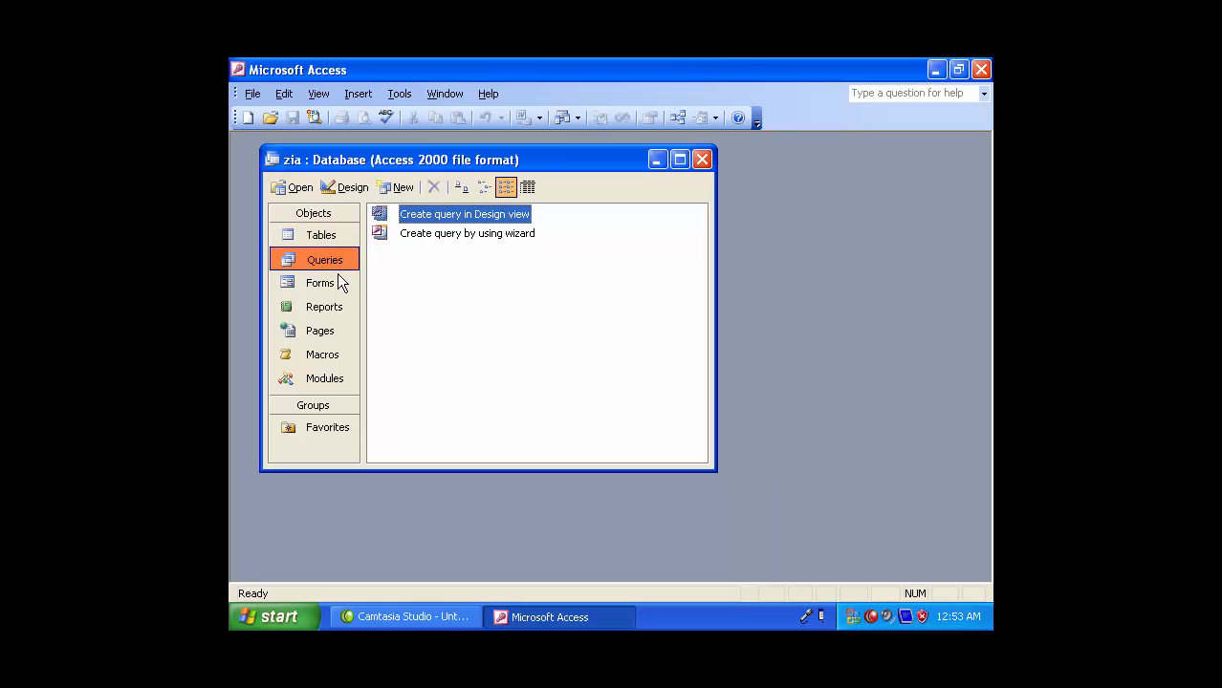
- Browse the zia database's Queries, Forms, Reports, Pages and Tables categories
click(340, 282)
click(334, 308)
click(332, 330)
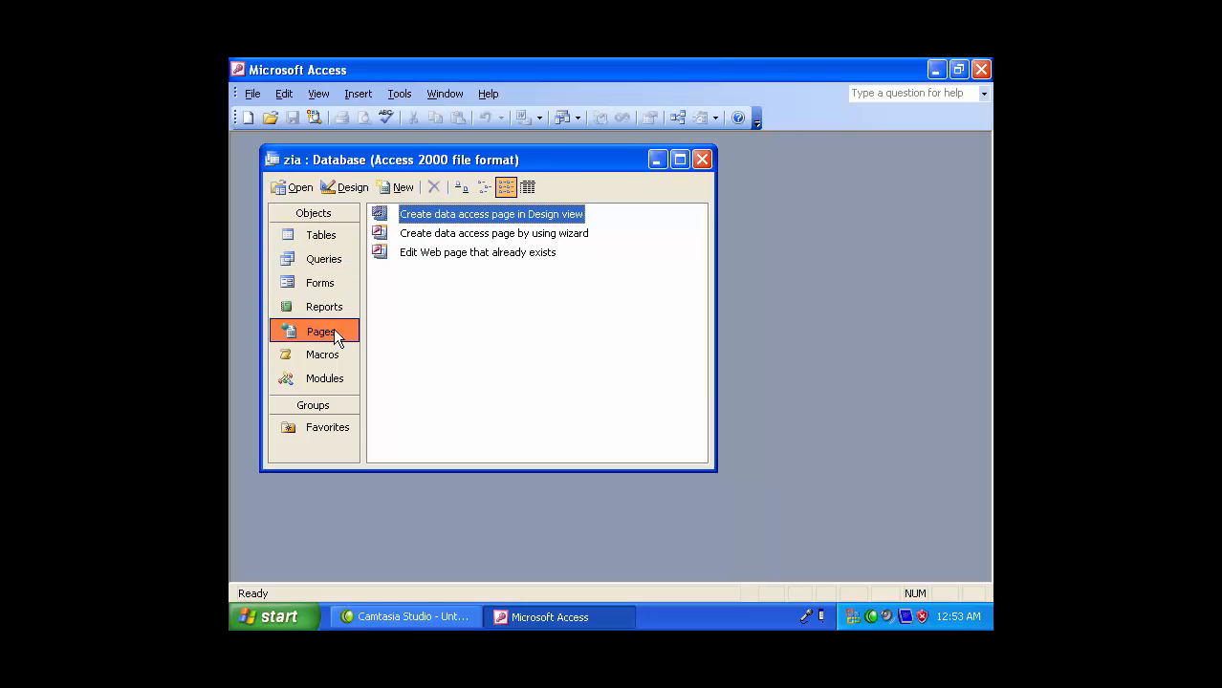
click(322, 239)
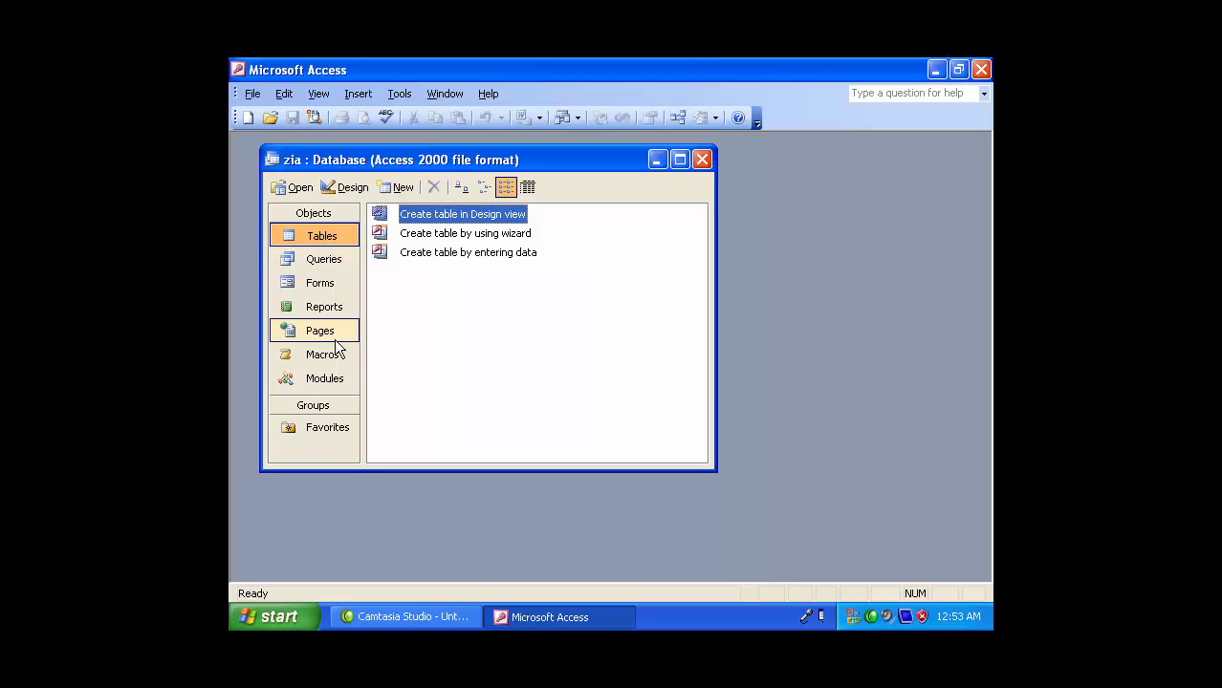
- Compare the table creation options and start a new table in Design view
click(484, 236)
click(485, 254)
click(488, 215)
click(489, 235)
click(481, 254)
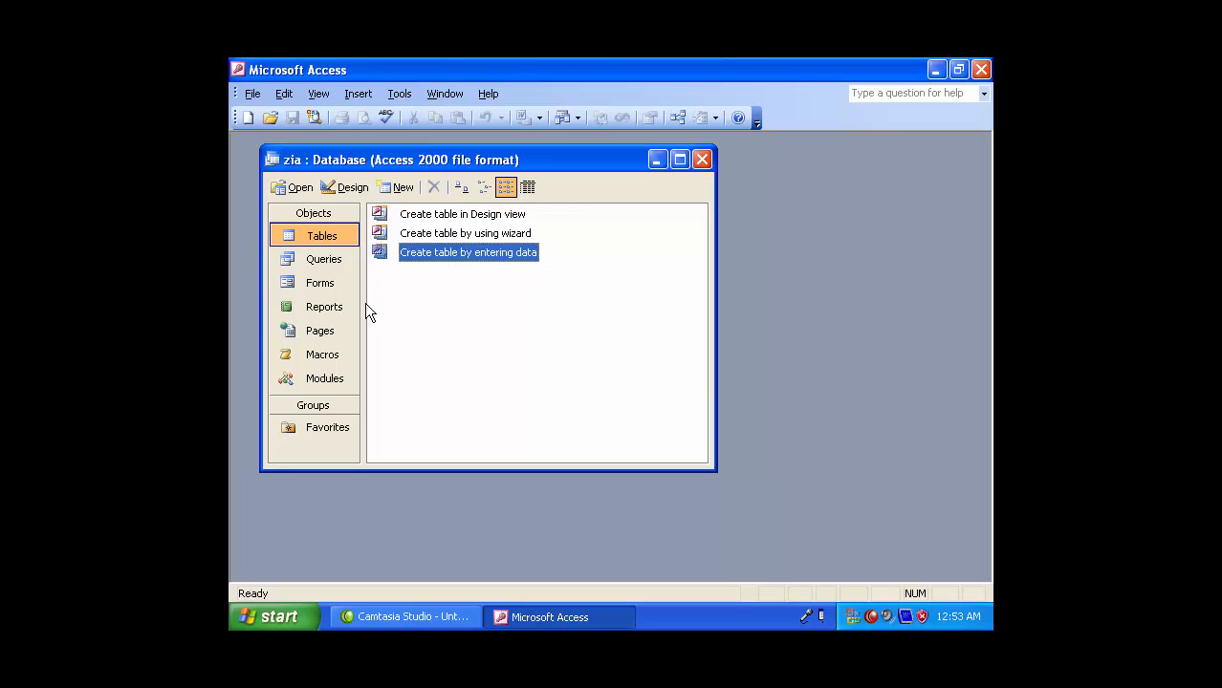
click(484, 216)
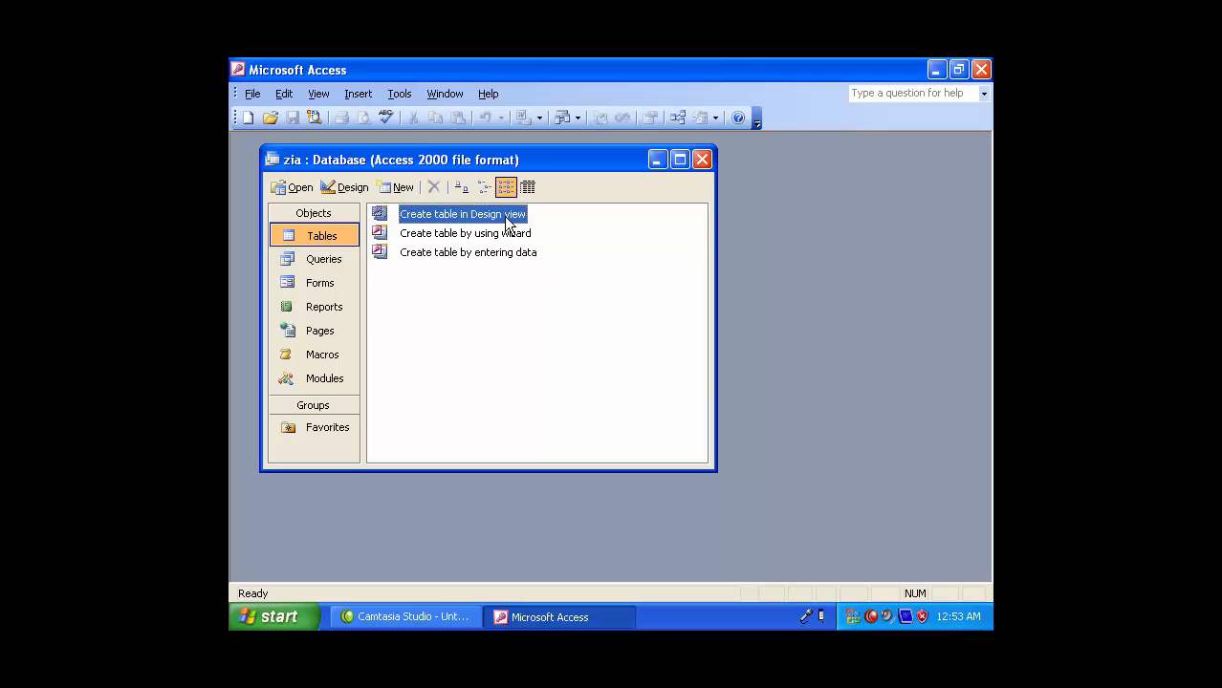
double_click(506, 218)
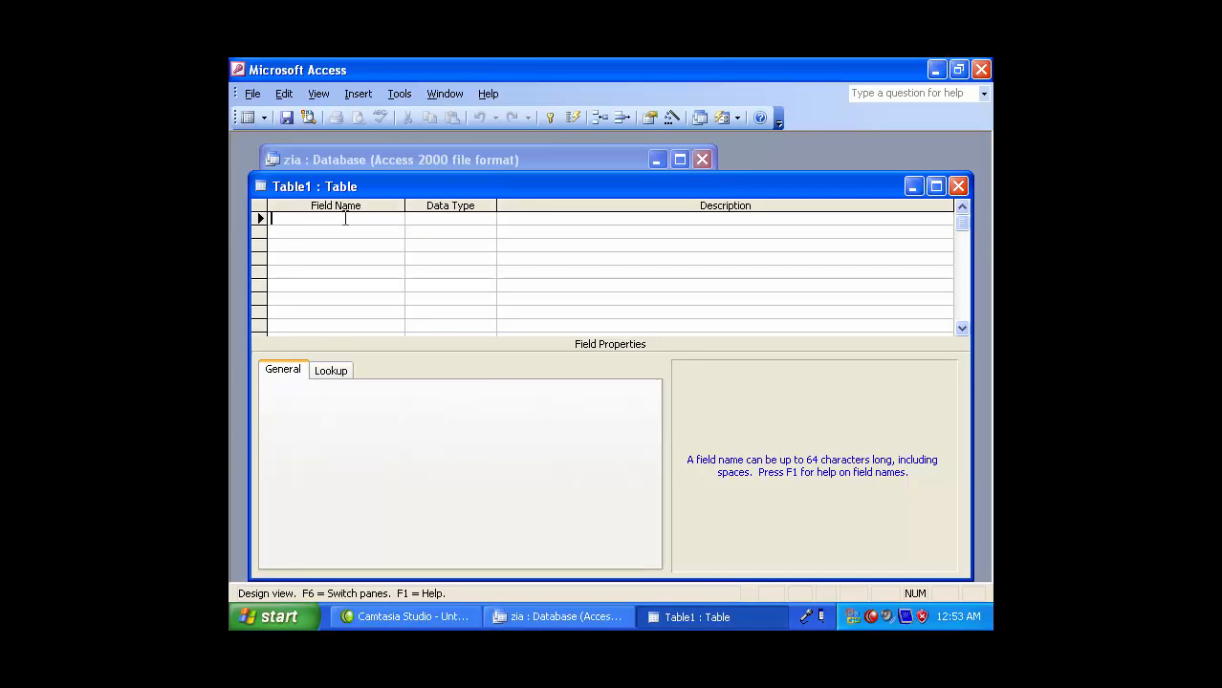
- Add field sno as Number and field name as Text
text(sno)
key(Tab)
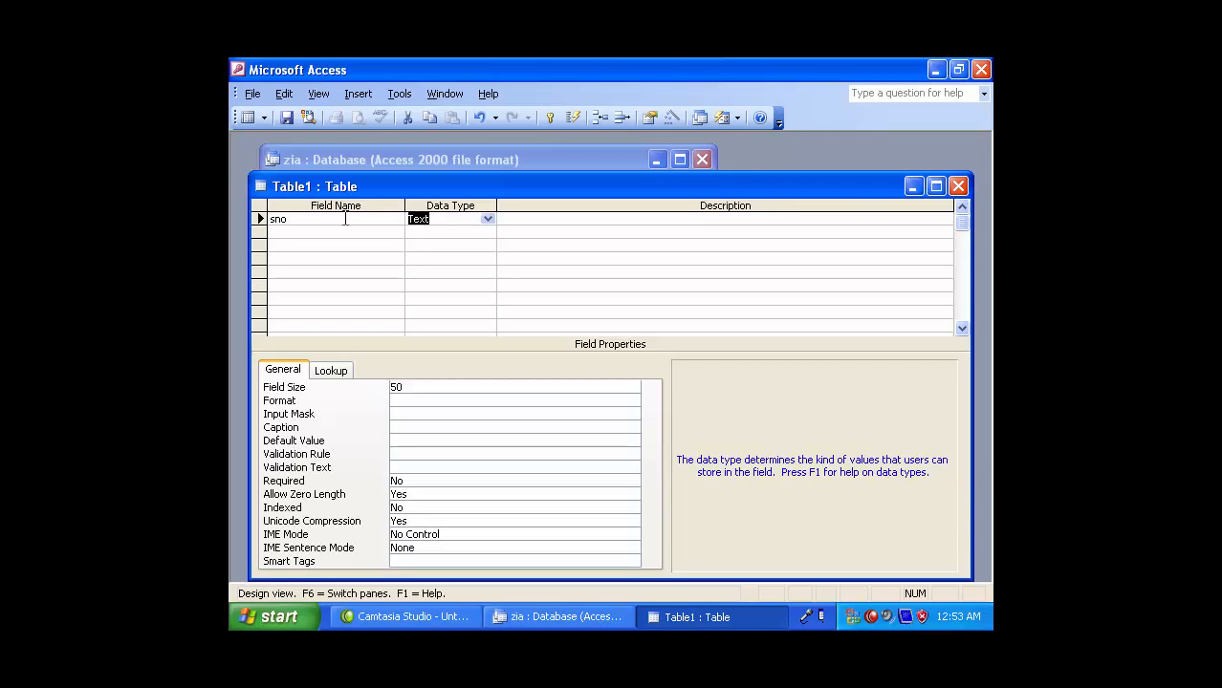
text(n)
key(BackSpace)
key(BackSpace)
text(a)
key(BackSpace)
key(BackSpace)
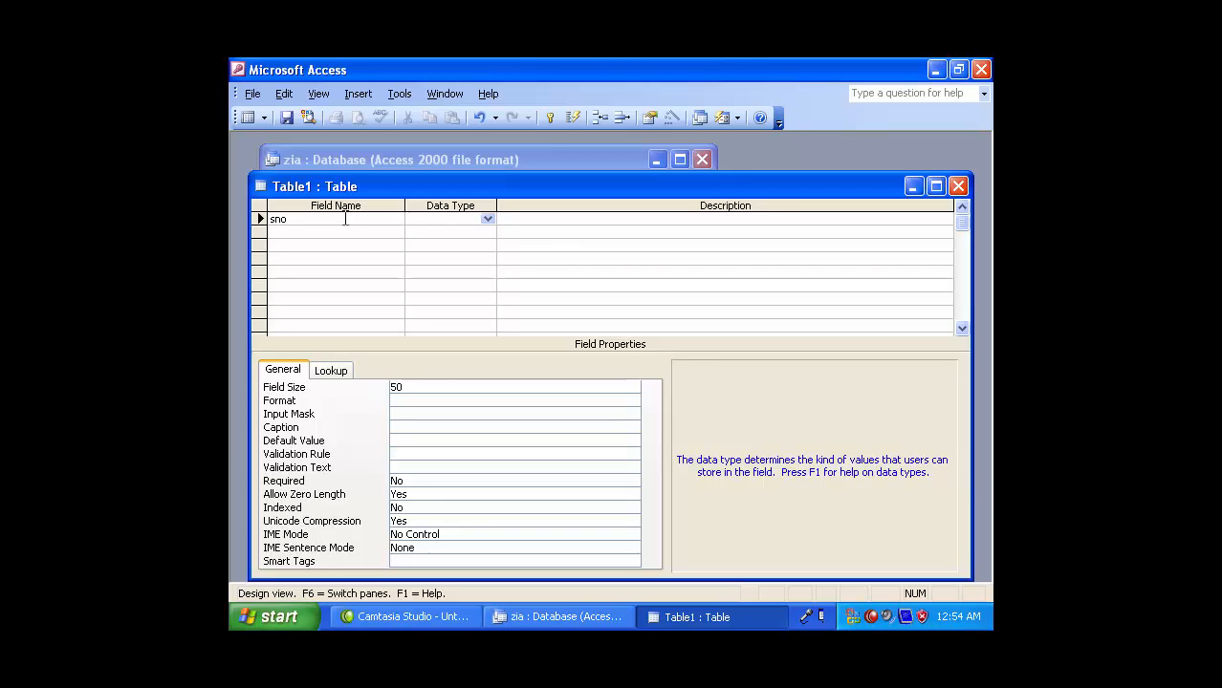
text(number)
key(Return)
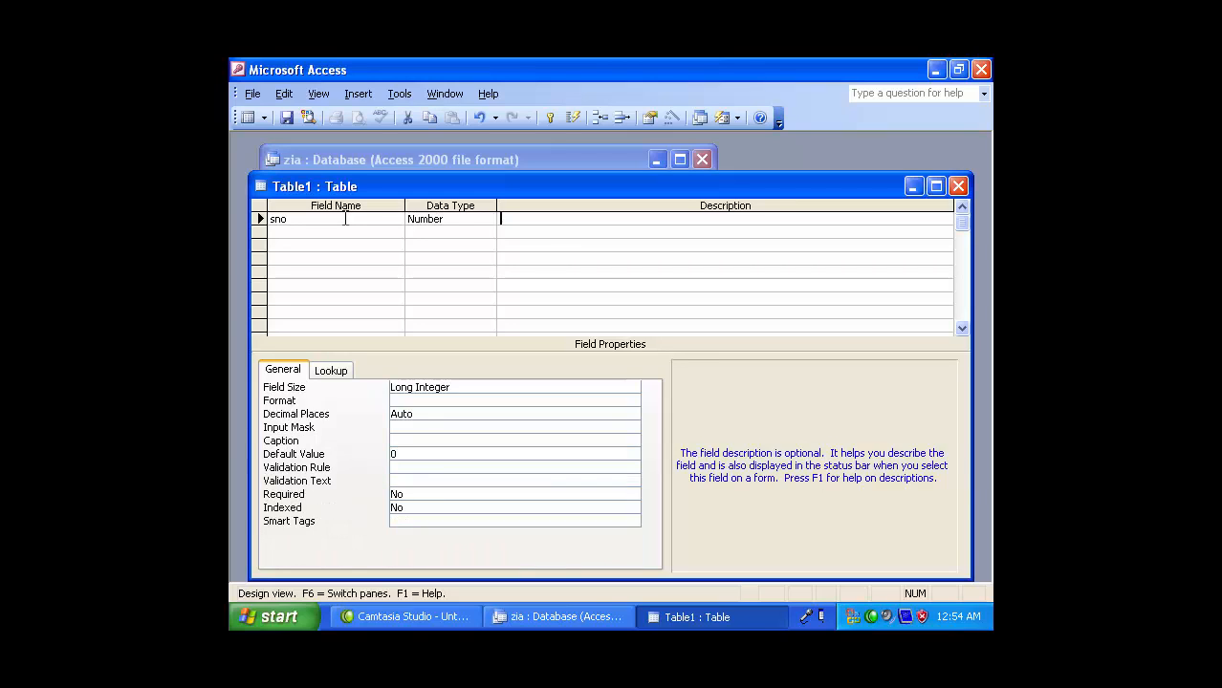
key(Return)
text(name)
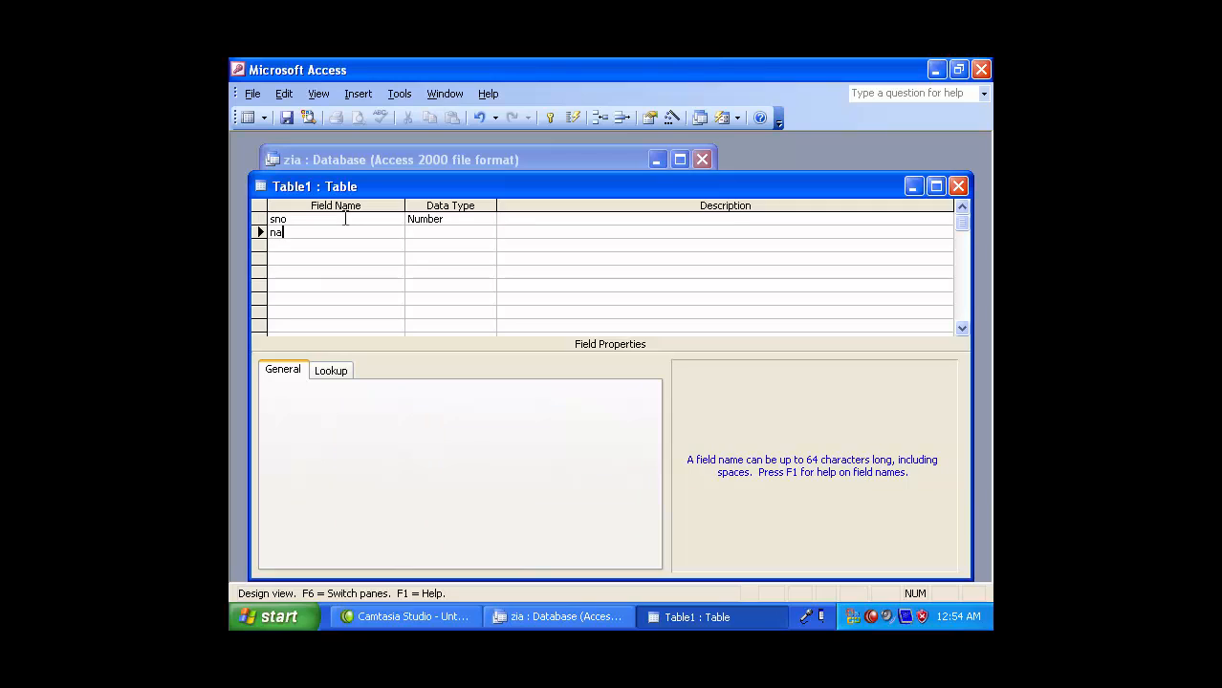
key(Return)
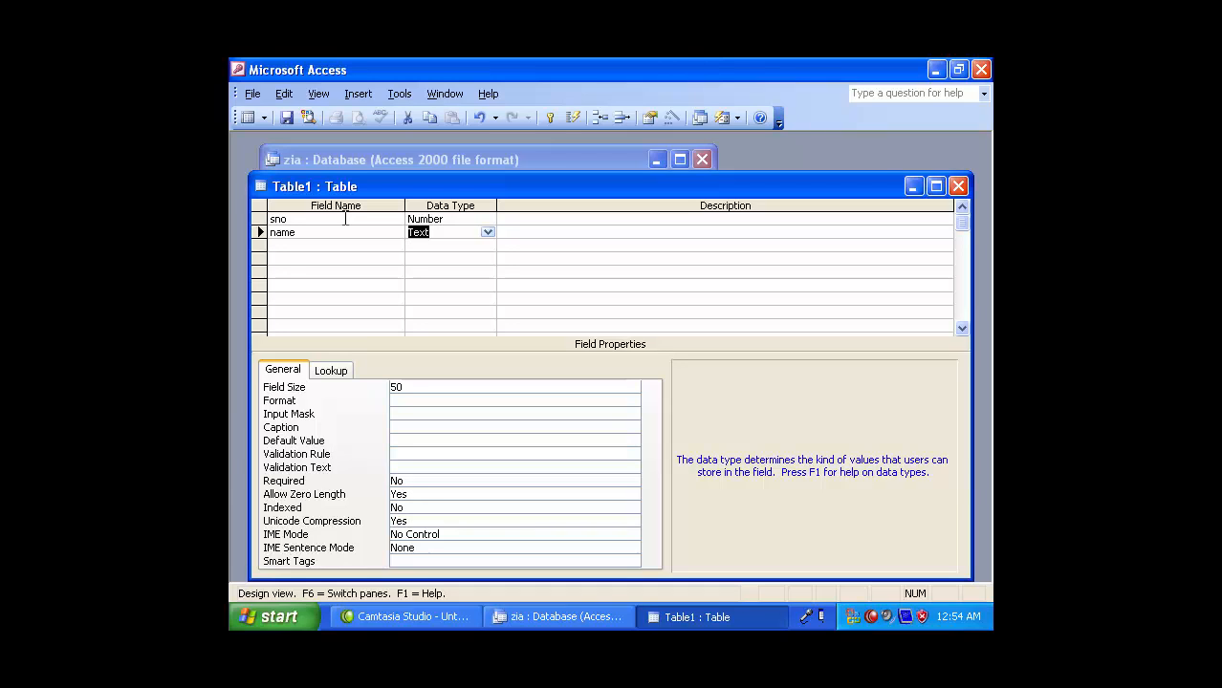
key(Tab)
key(Tab)
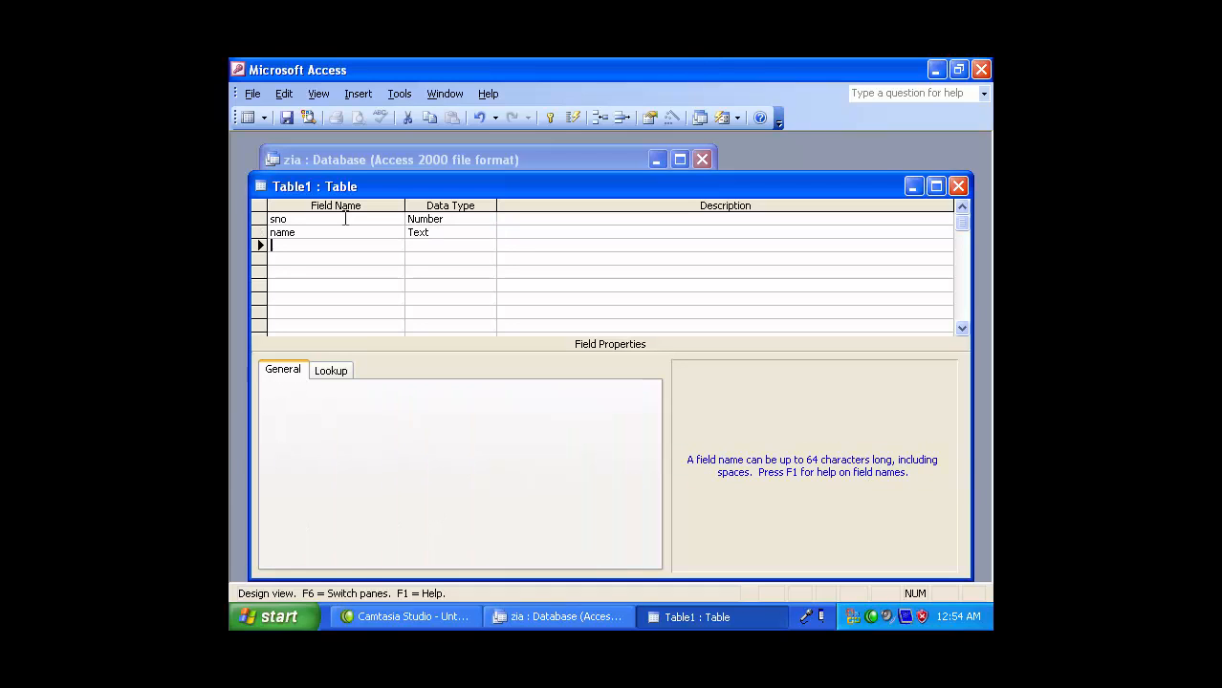
- Add fname (Text), salary (Number) and comm (Number) fields
text(fname)
key(Tab)
key(Tab)
key(Tab)
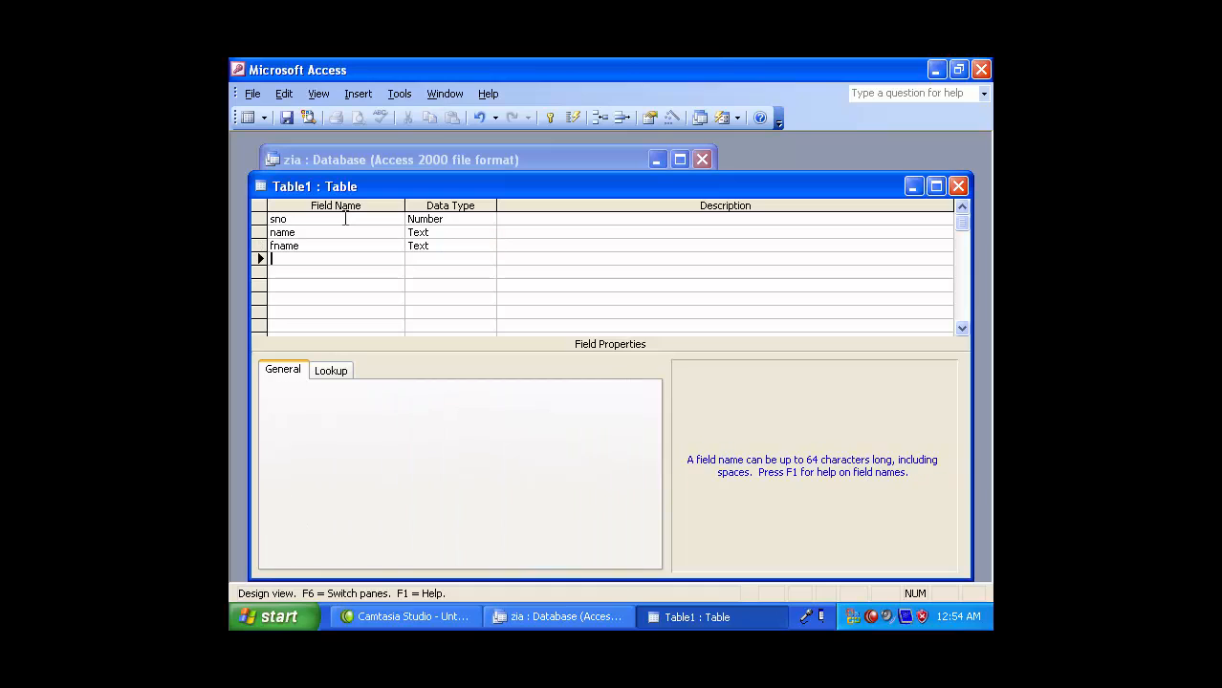
text(salary)
key(Tab)
text(n)
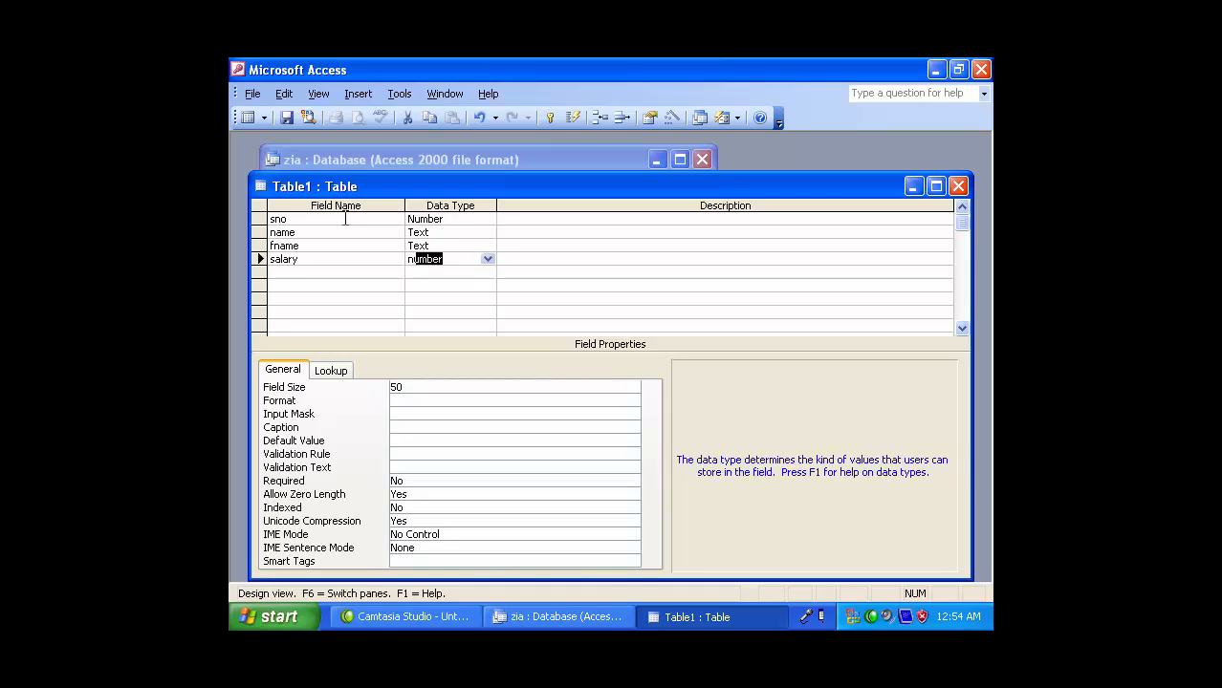
key(Tab)
key(Tab)
text(comm)
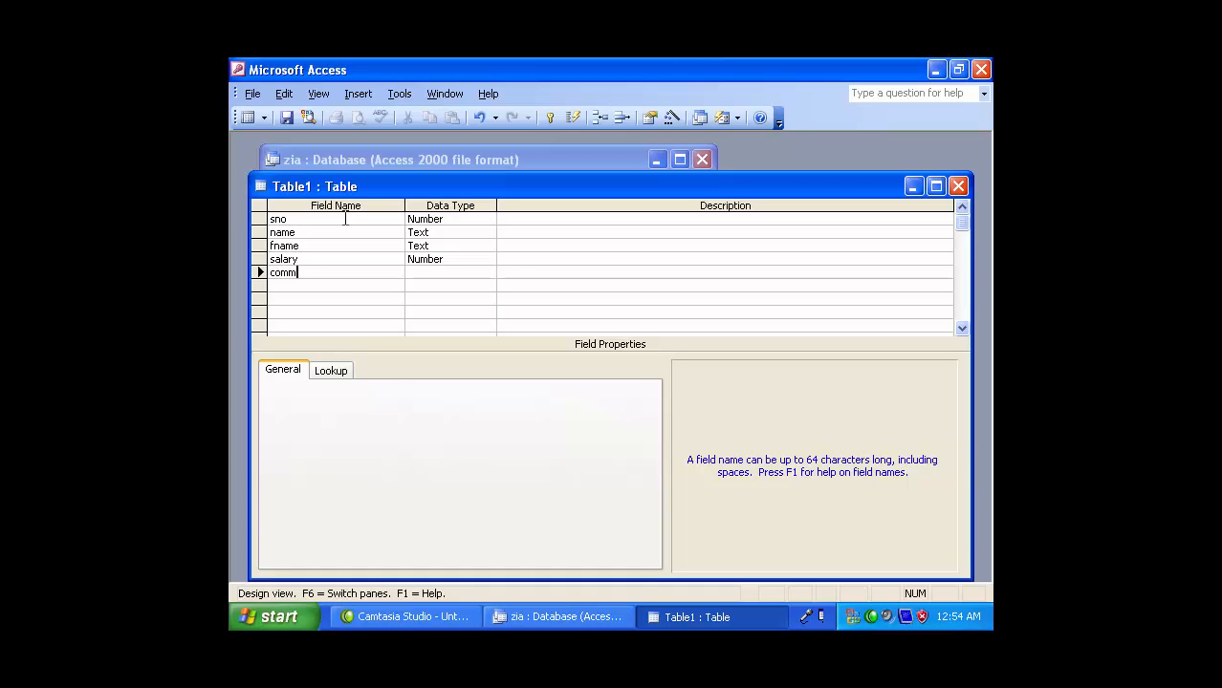
key(Tab)
text(n)
key(Tab)
- Add dob as a Date/Time field and begin a picture field
key(Tab)
text(dob)
key(Tab)
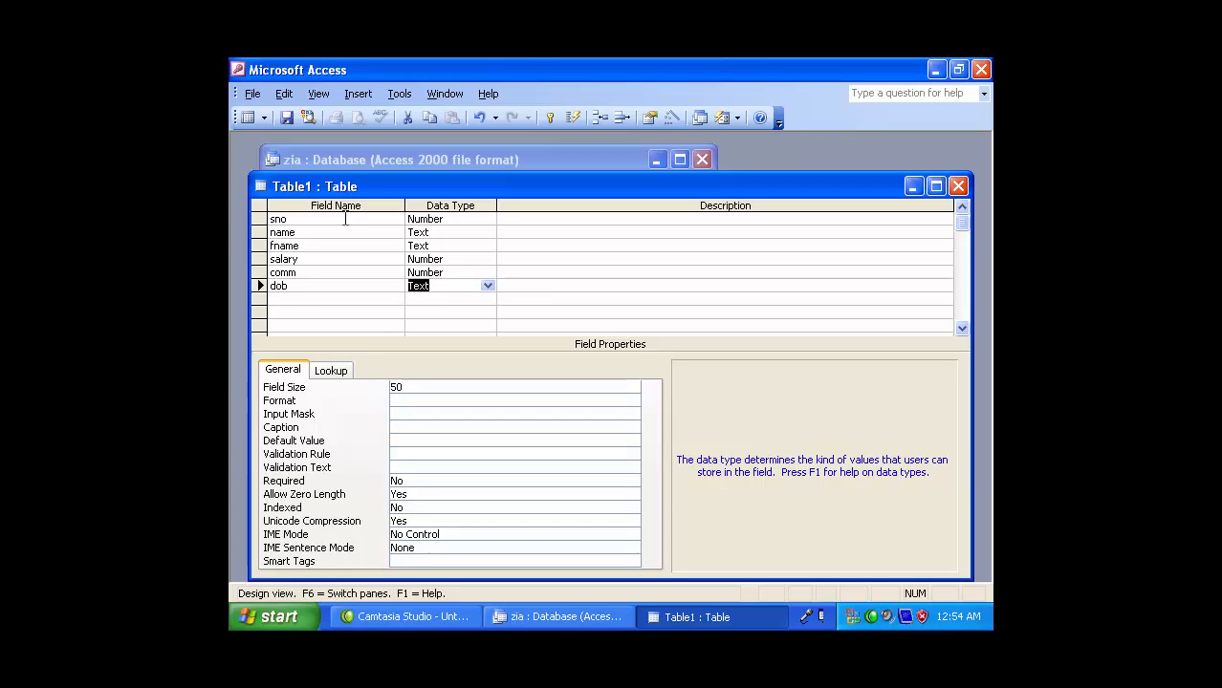
text(d)
key(Tab)
key(Tab)
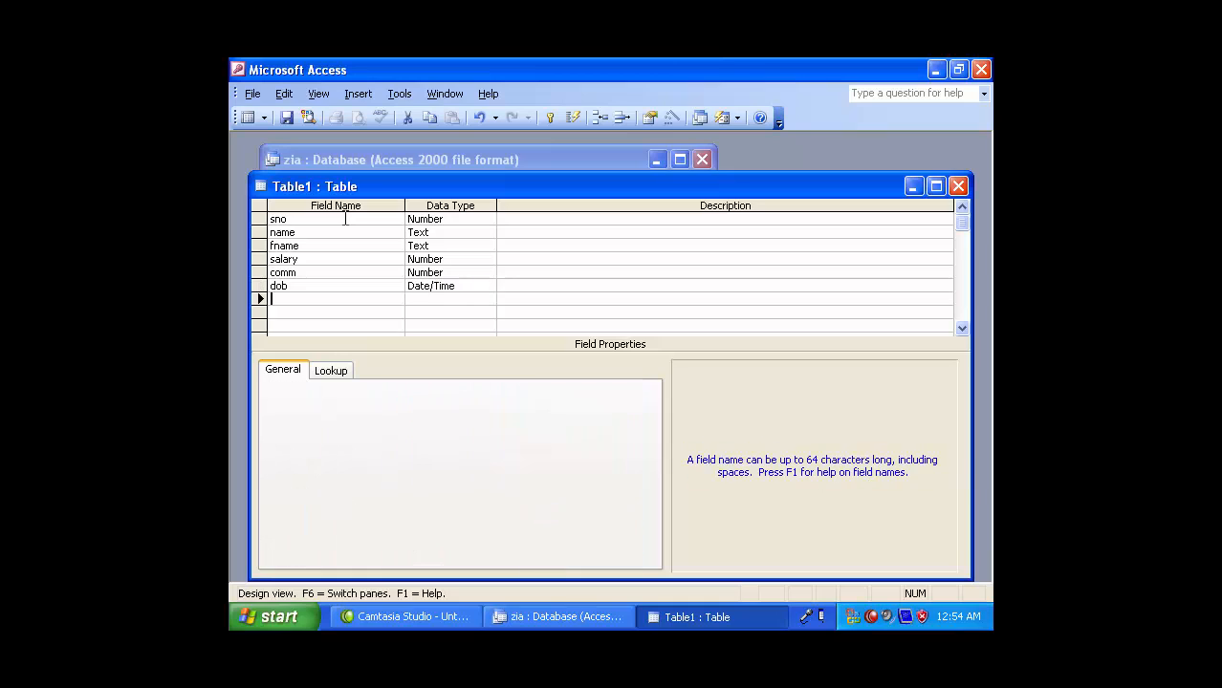
text(picture)
key(Tab)
- Make picture an OLE Object, then add email (Hyperlink) and married (Yes/No)
text(o)
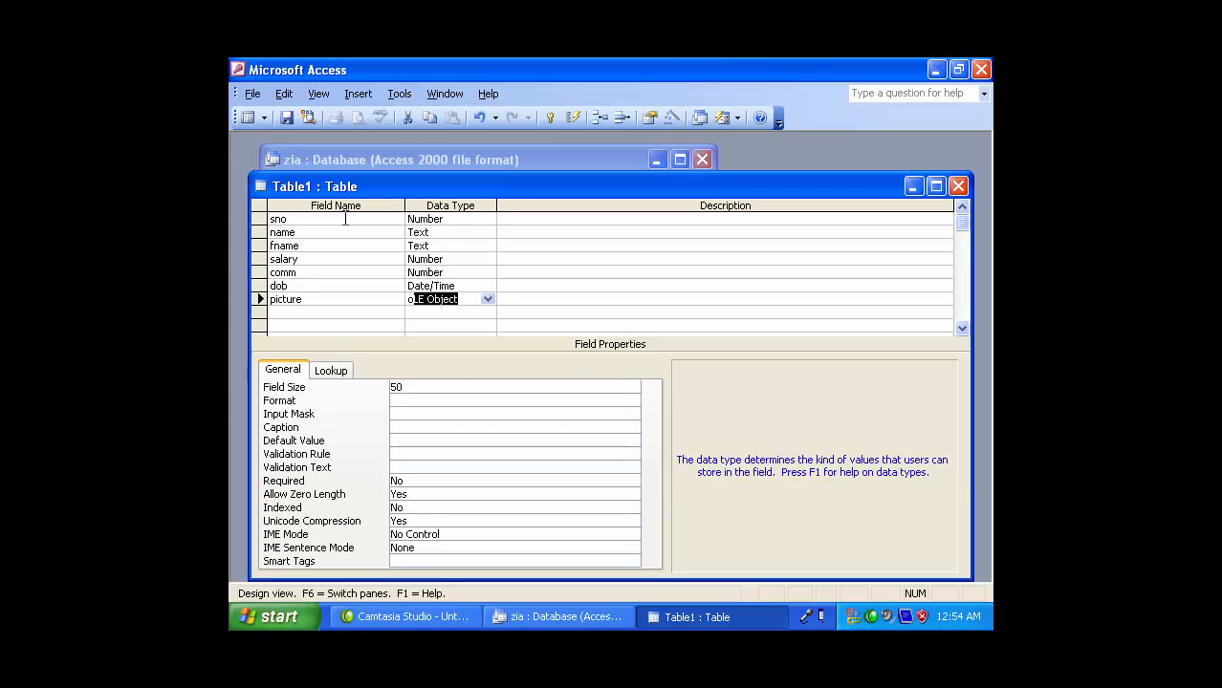
key(Tab)
key(Tab)
text(e)
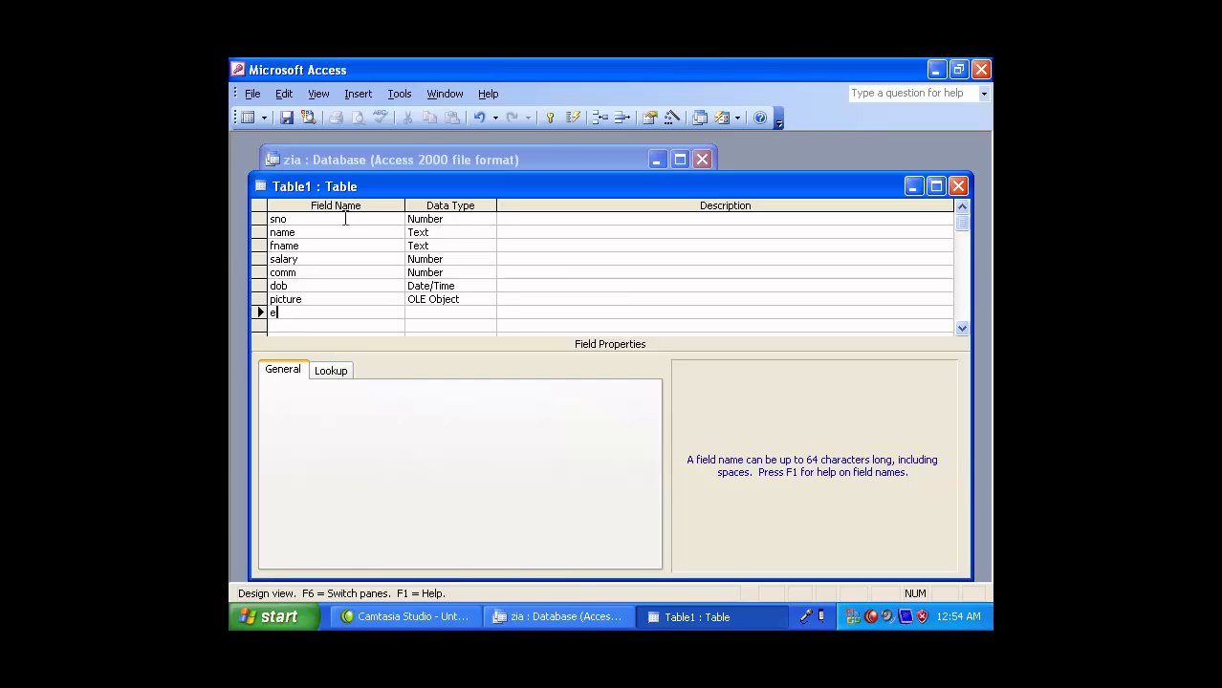
text(mail)
key(Tab)
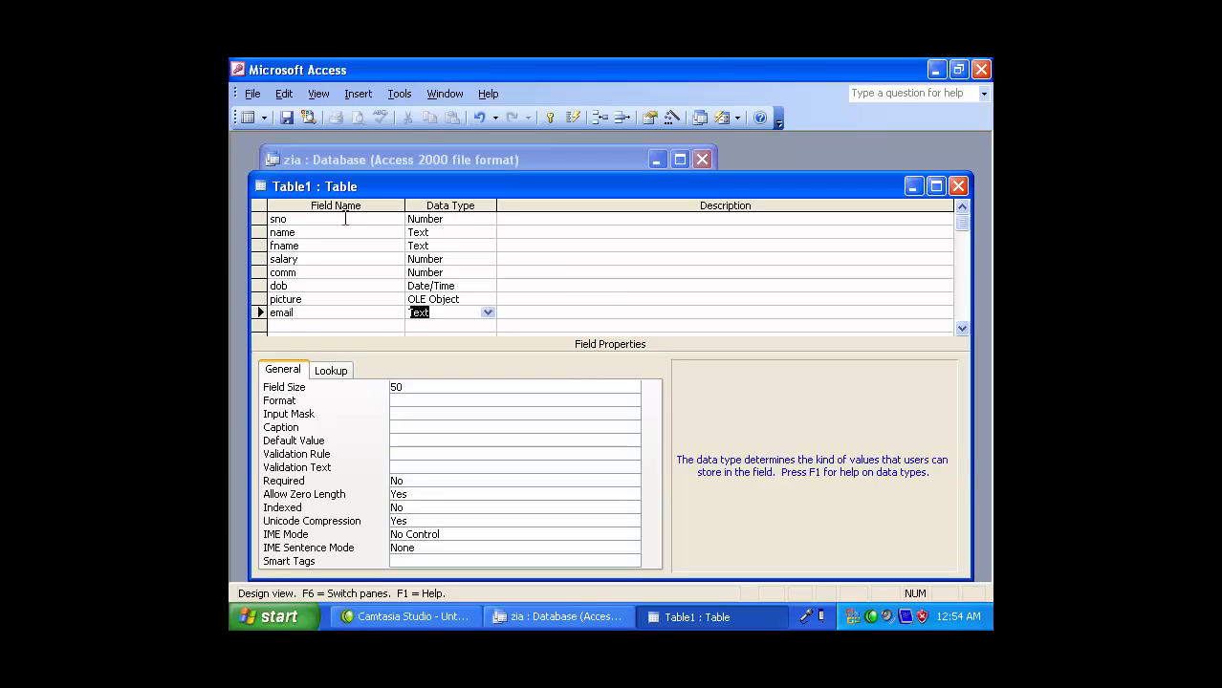
text(h)
key(Tab)
key(Tab)
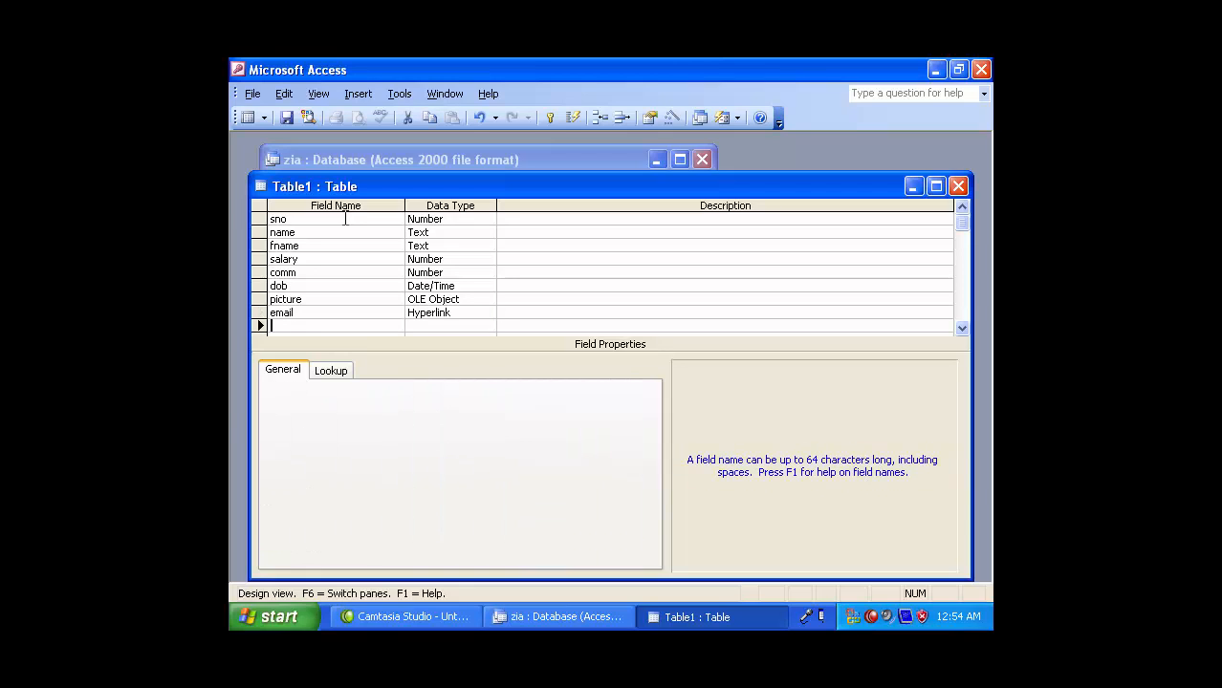
text(married)
key(Tab)
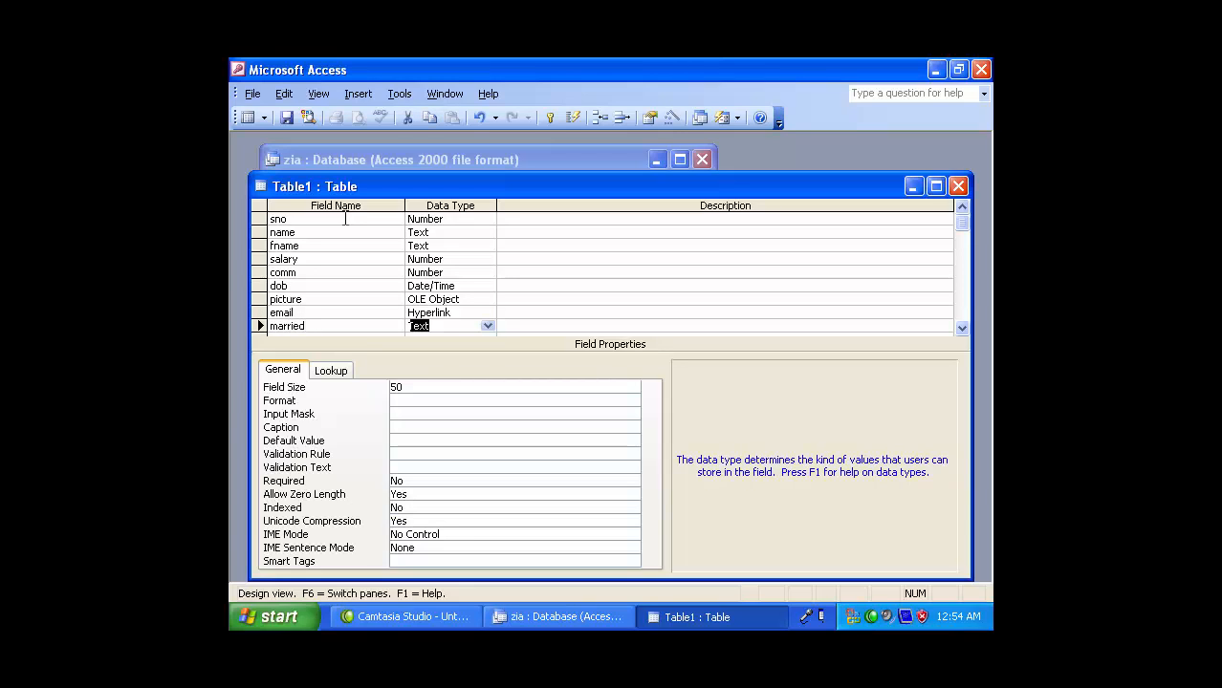
text(y)
key(Tab)
key(Tab)
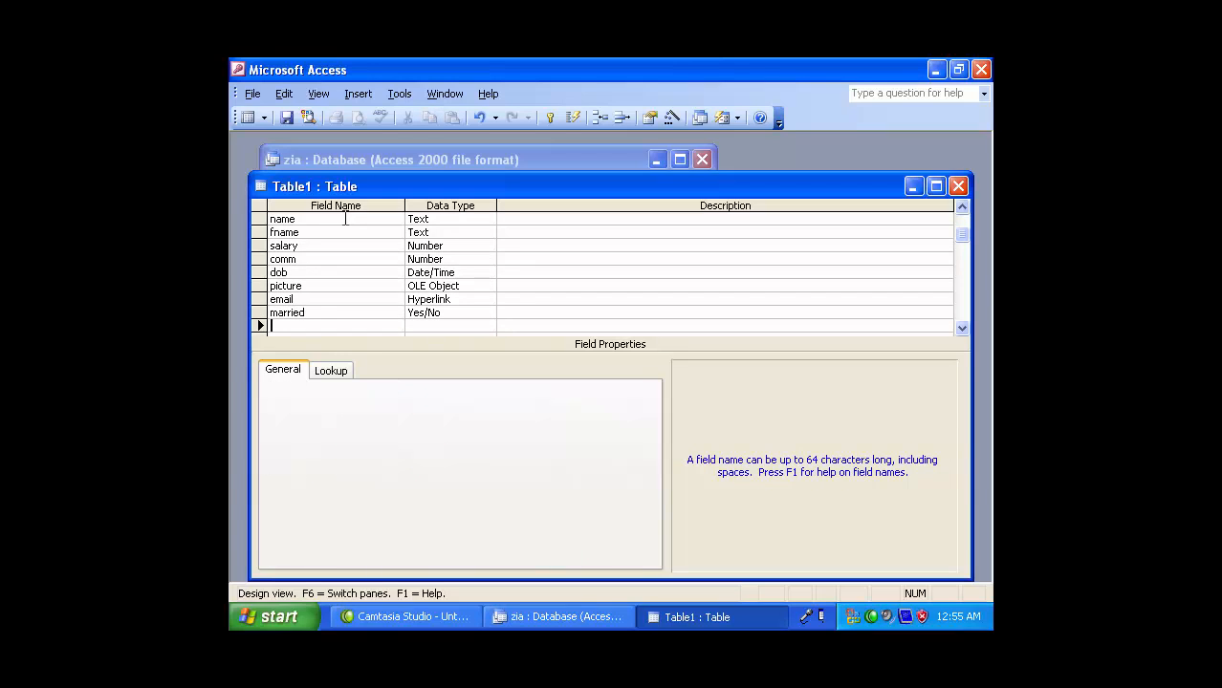
- Add mony (Currency), address (Memo) and a job field
text(mony)
key(Tab)
text(c)
key(Tab)
key(Tab)
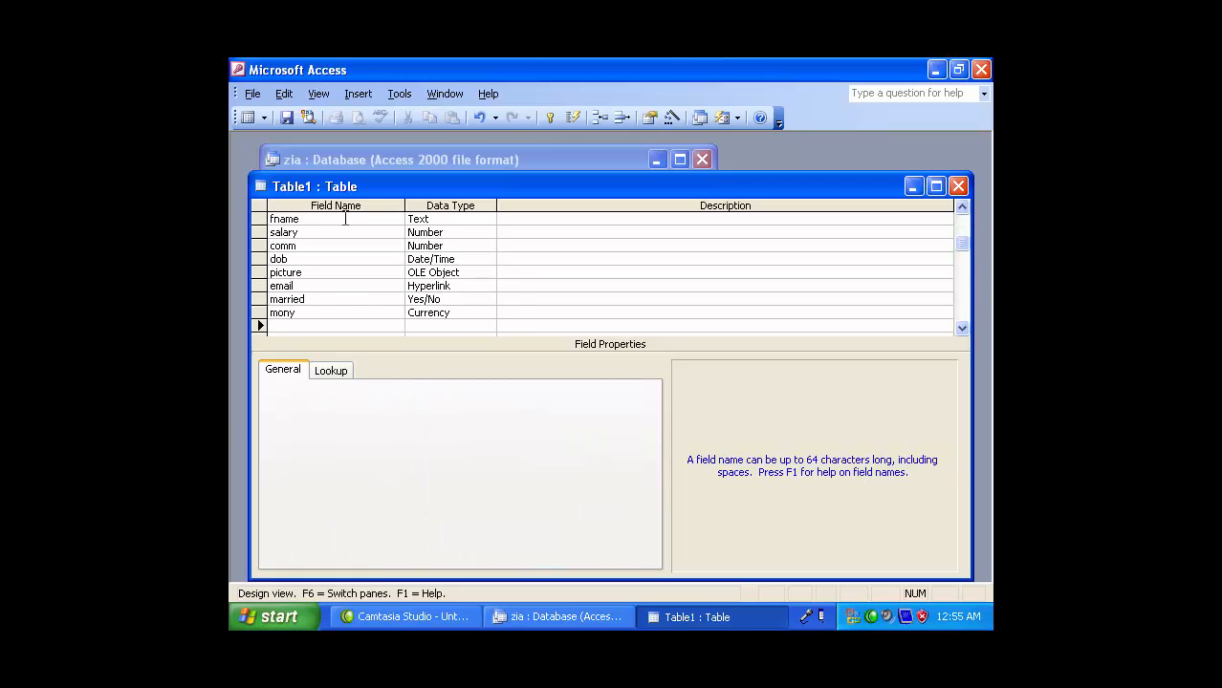
text(address)
key(Tab)
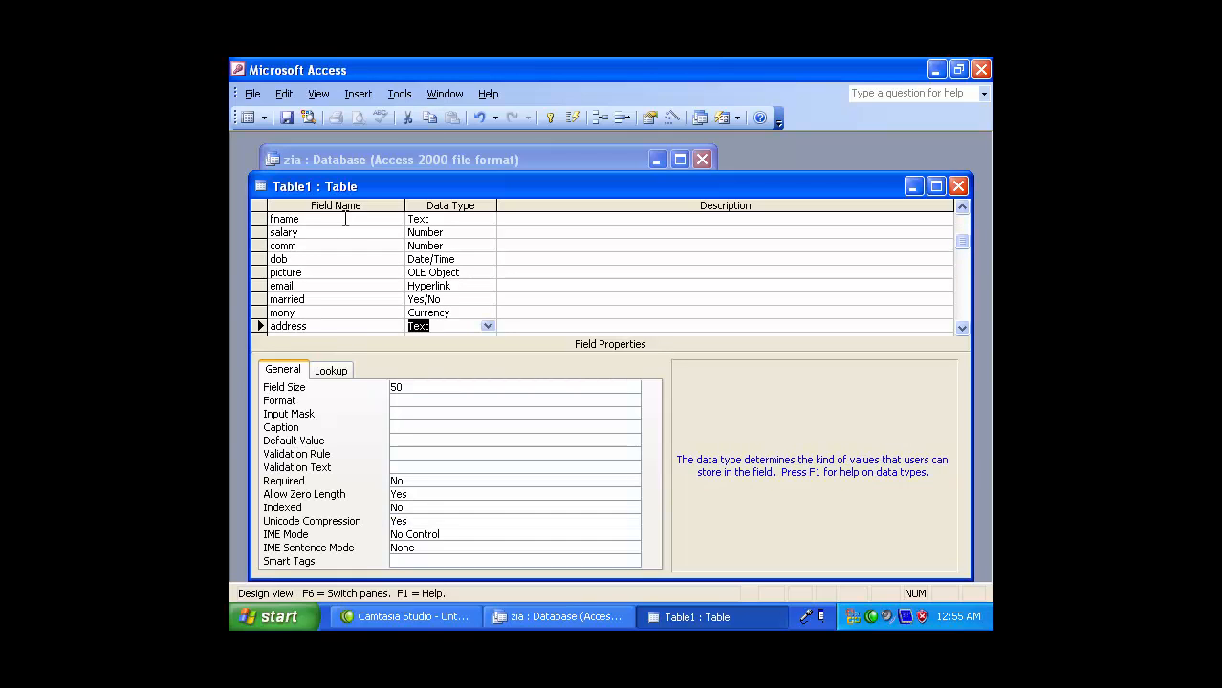
text(m)
key(Tab)
key(Tab)
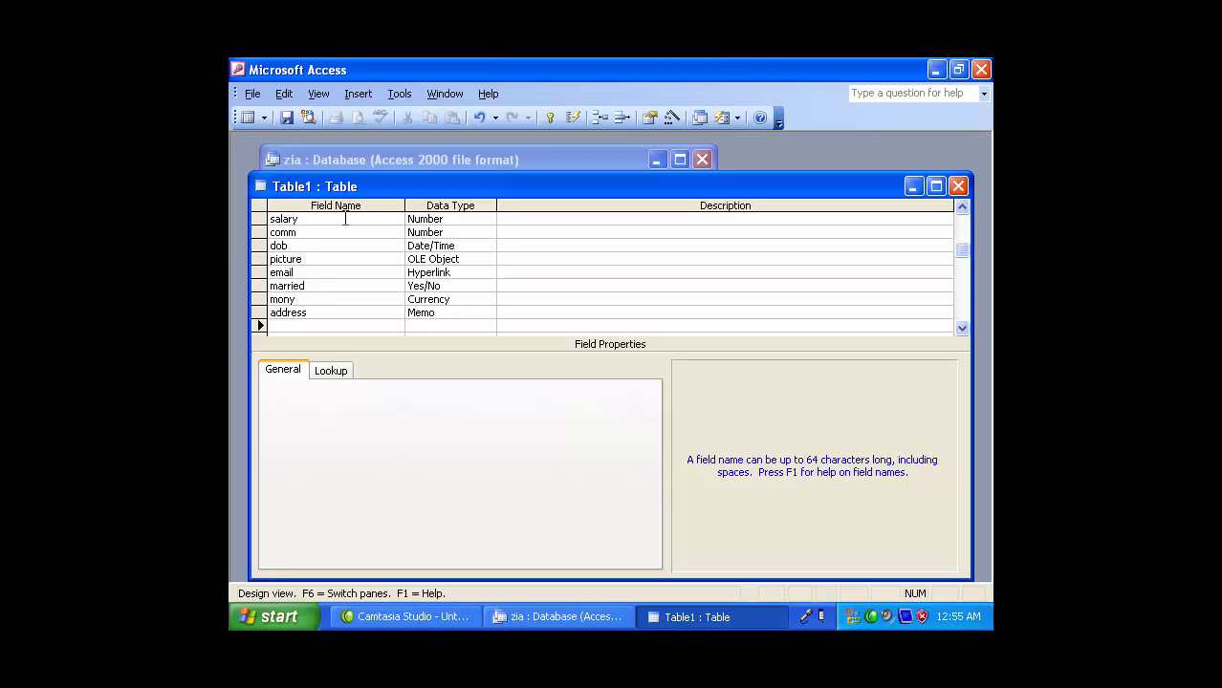
text(job)
key(Tab)
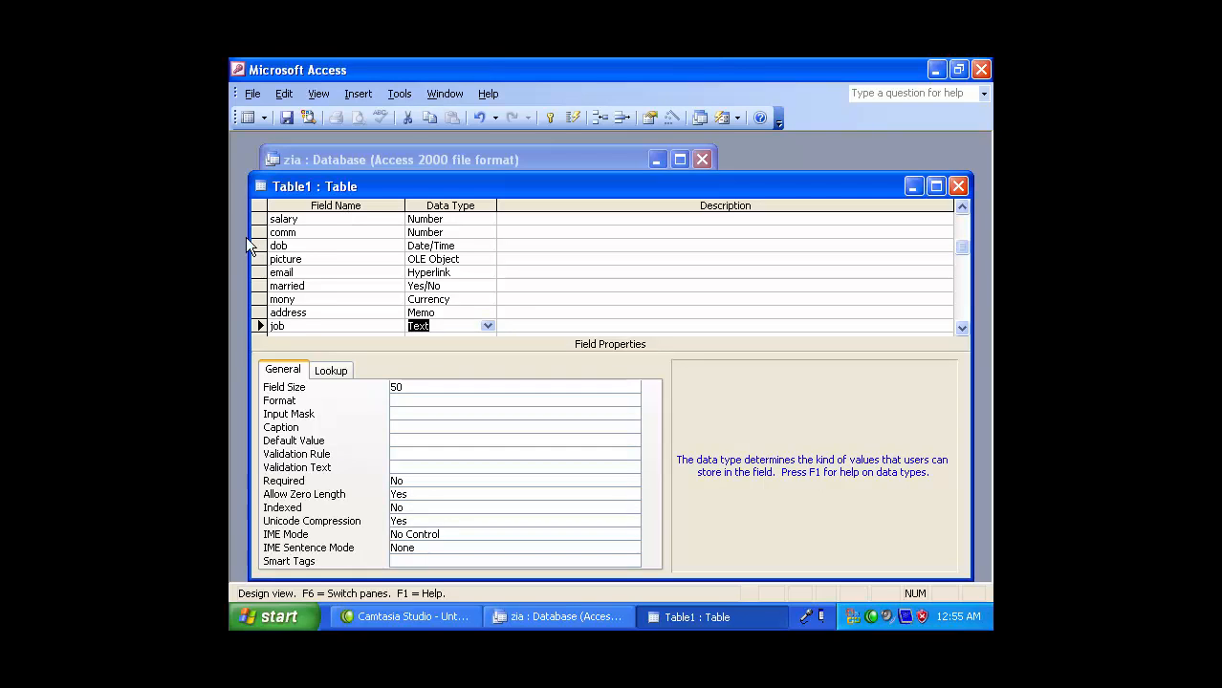
- Set job's data type to Lookup Wizard and choose to type the values yourself
click(486, 327)
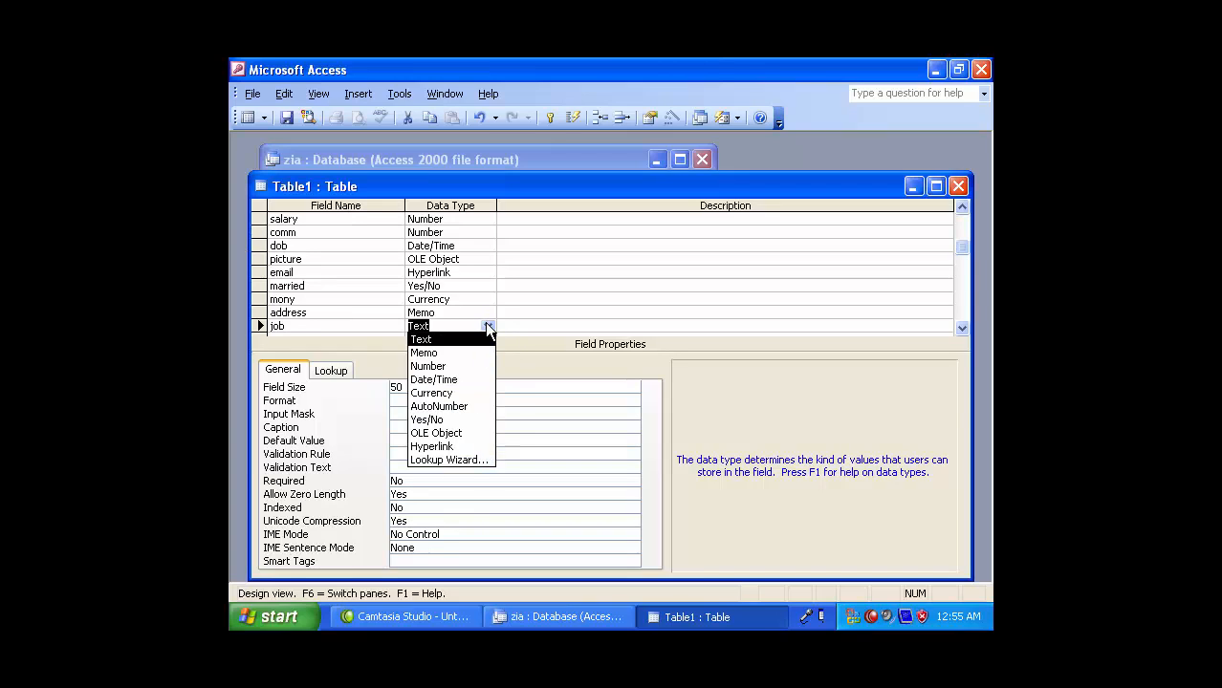
click(441, 465)
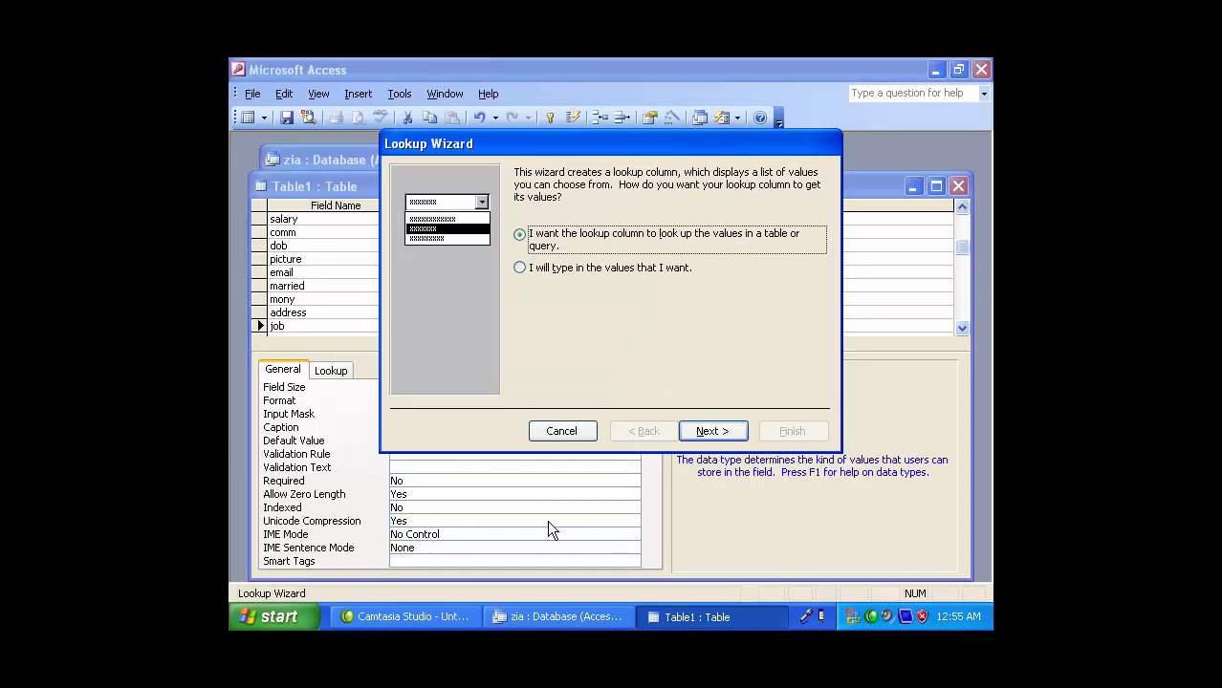
drag(472, 143, 508, 149)
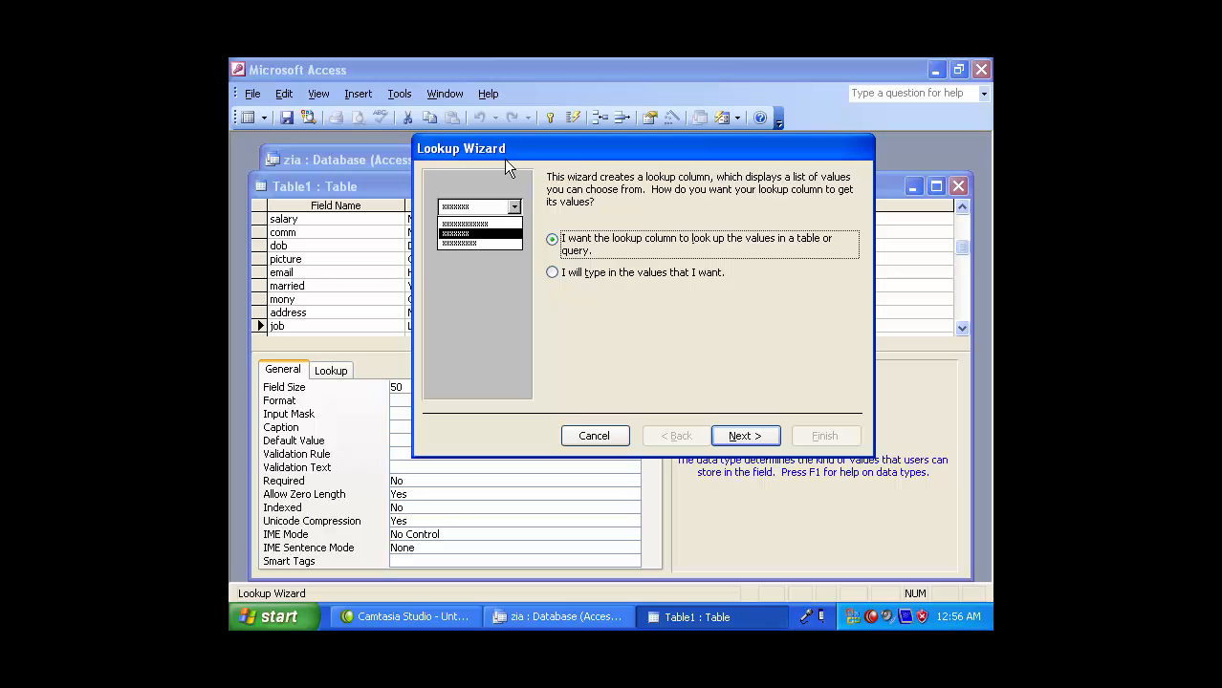
click(564, 274)
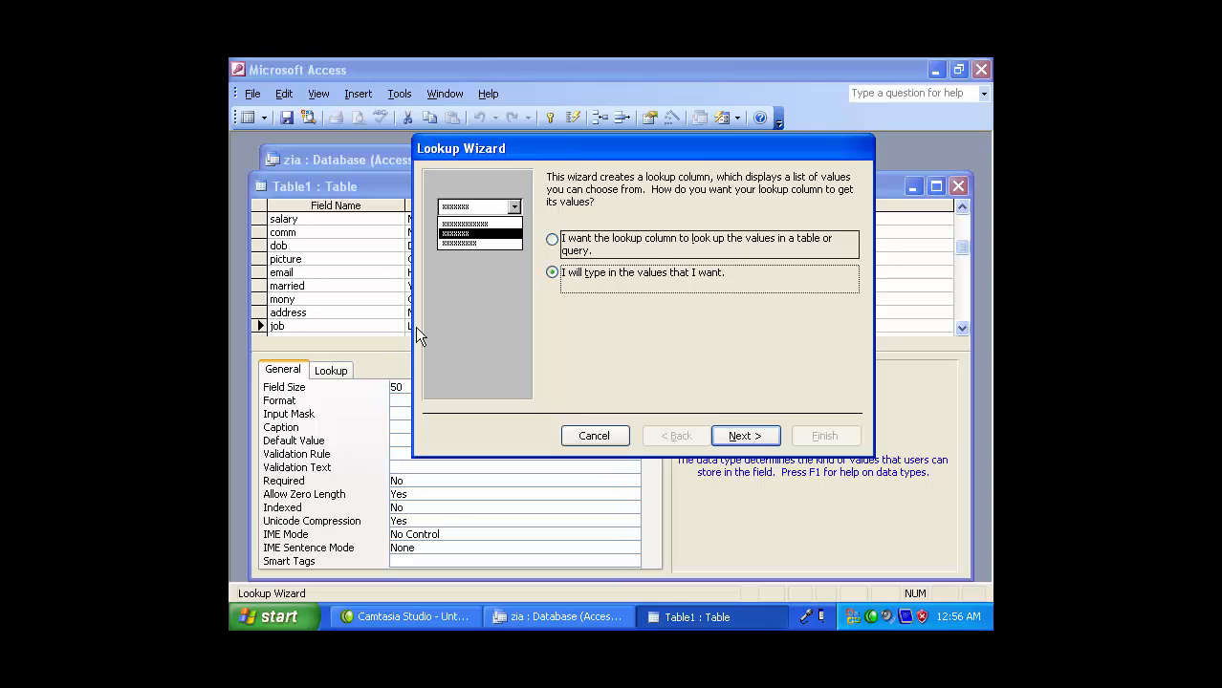
click(741, 435)
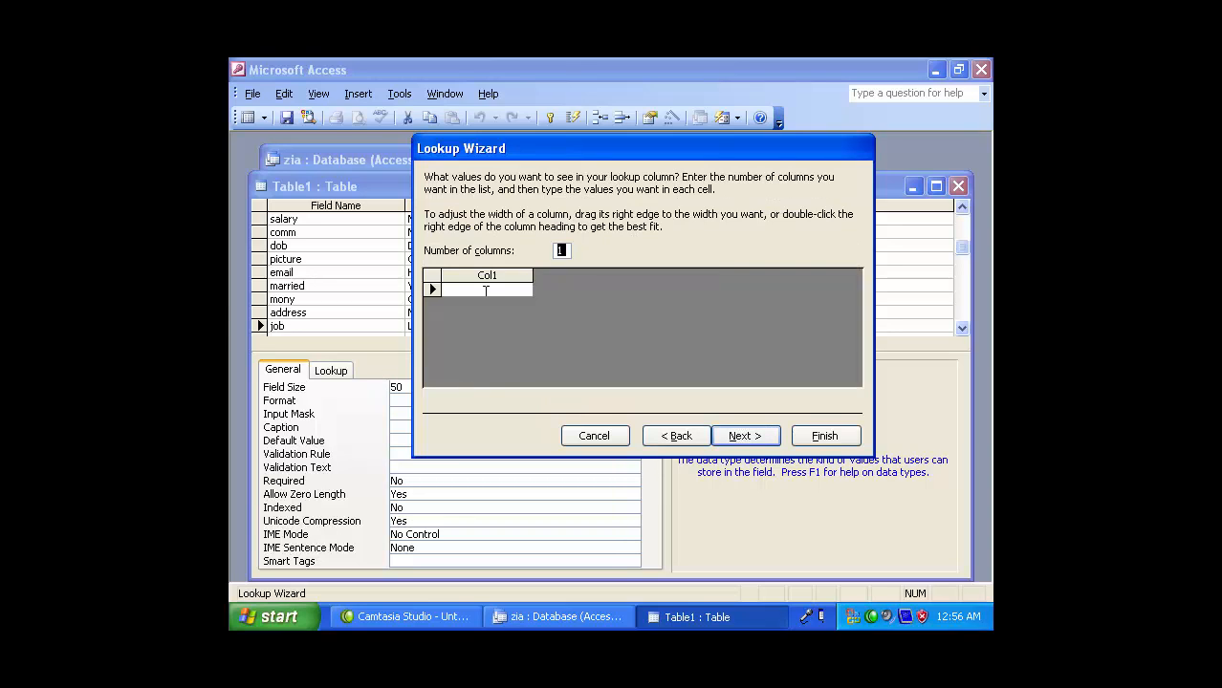
- Enter lookup values docter, engineer, teaher, police, teacher, driver and finish the wizard
click(486, 289)
text(docter)
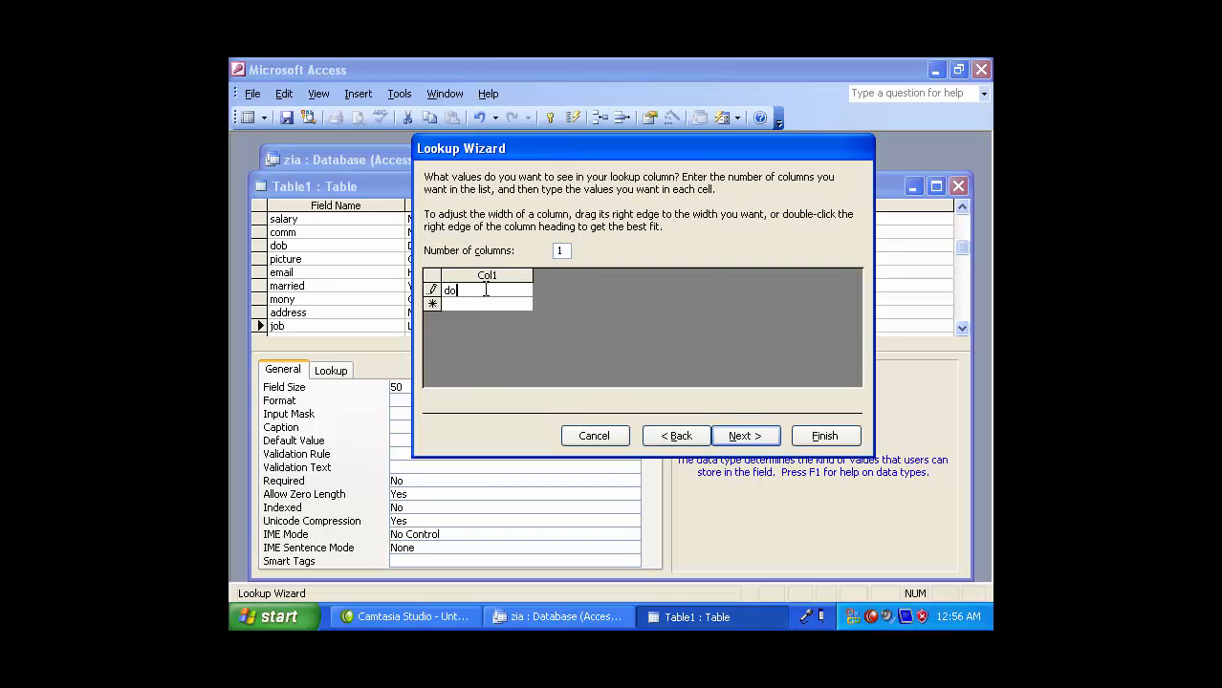
key(Return)
text(engineer)
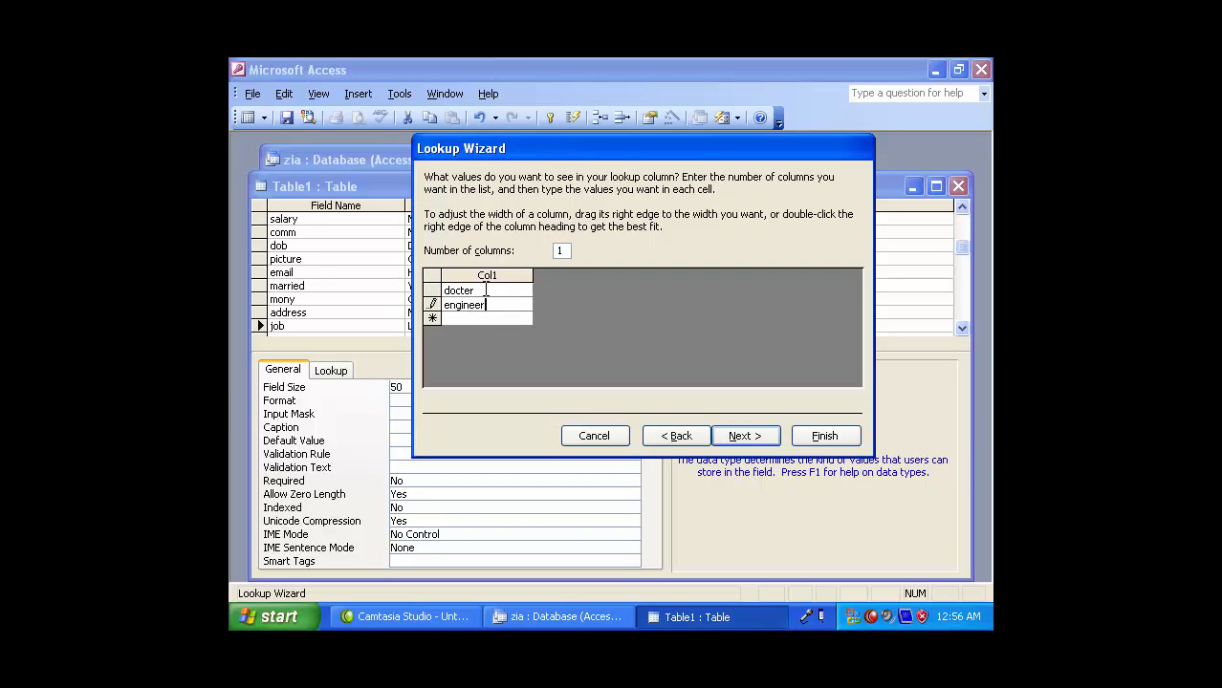
key(Return)
text(teaher)
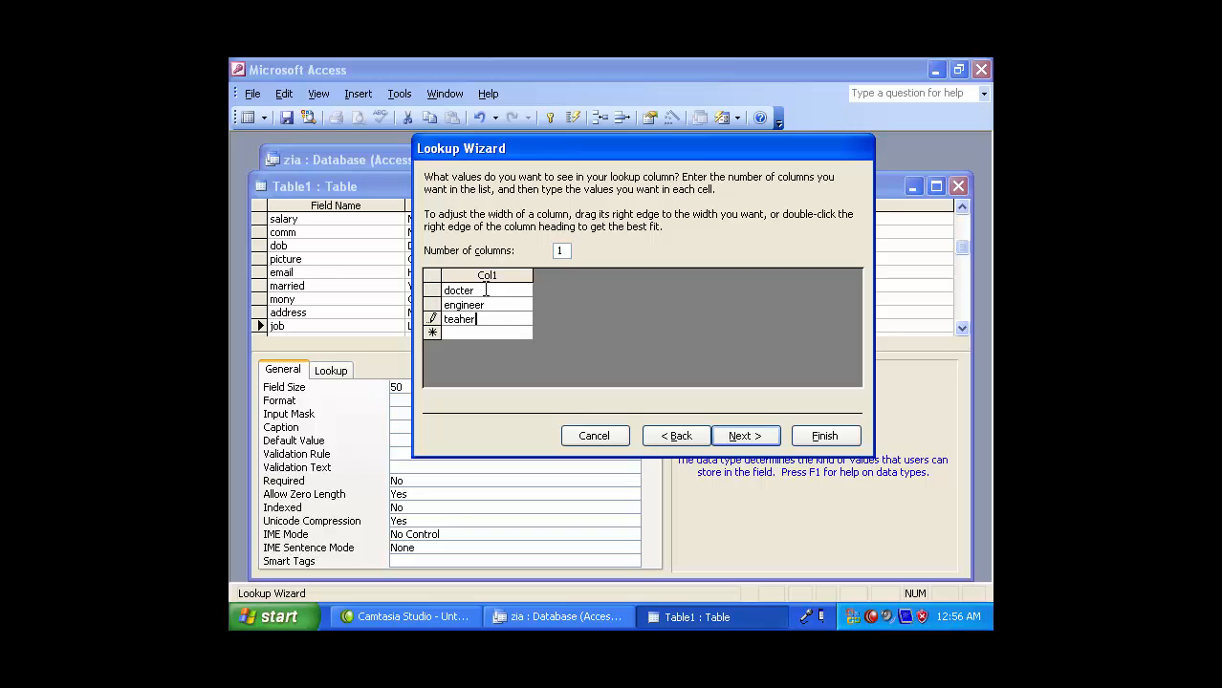
key(Return)
text(police)
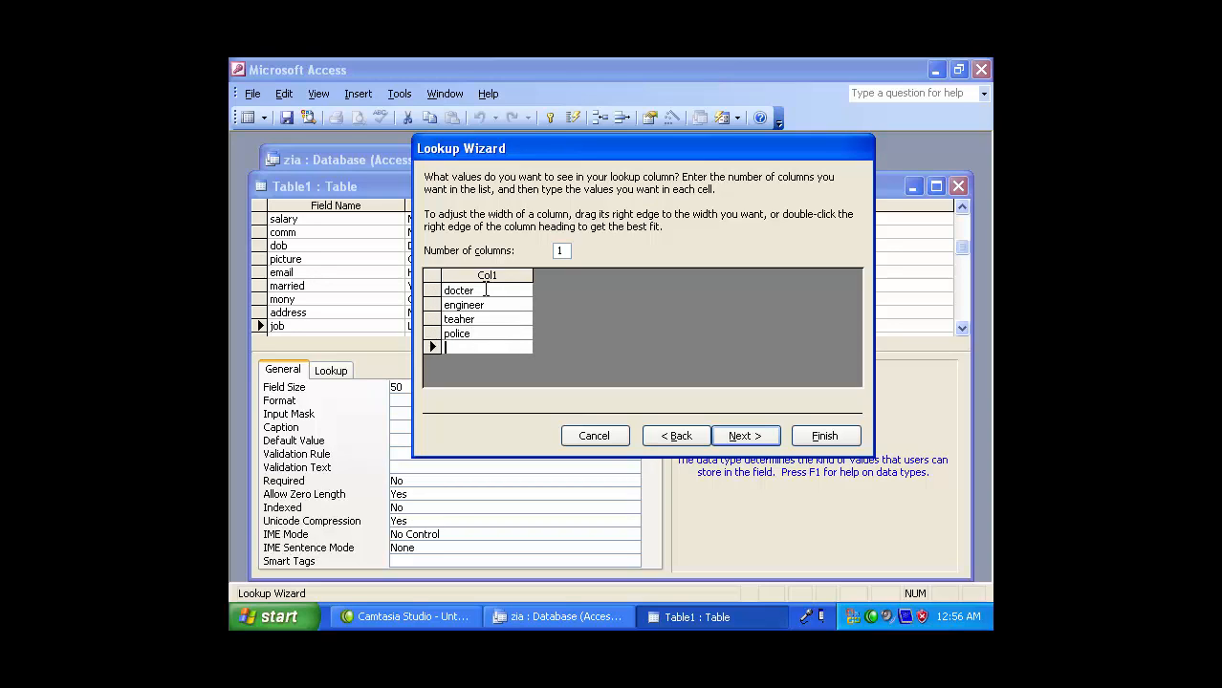
key(Return)
text(teacher)
key(Return)
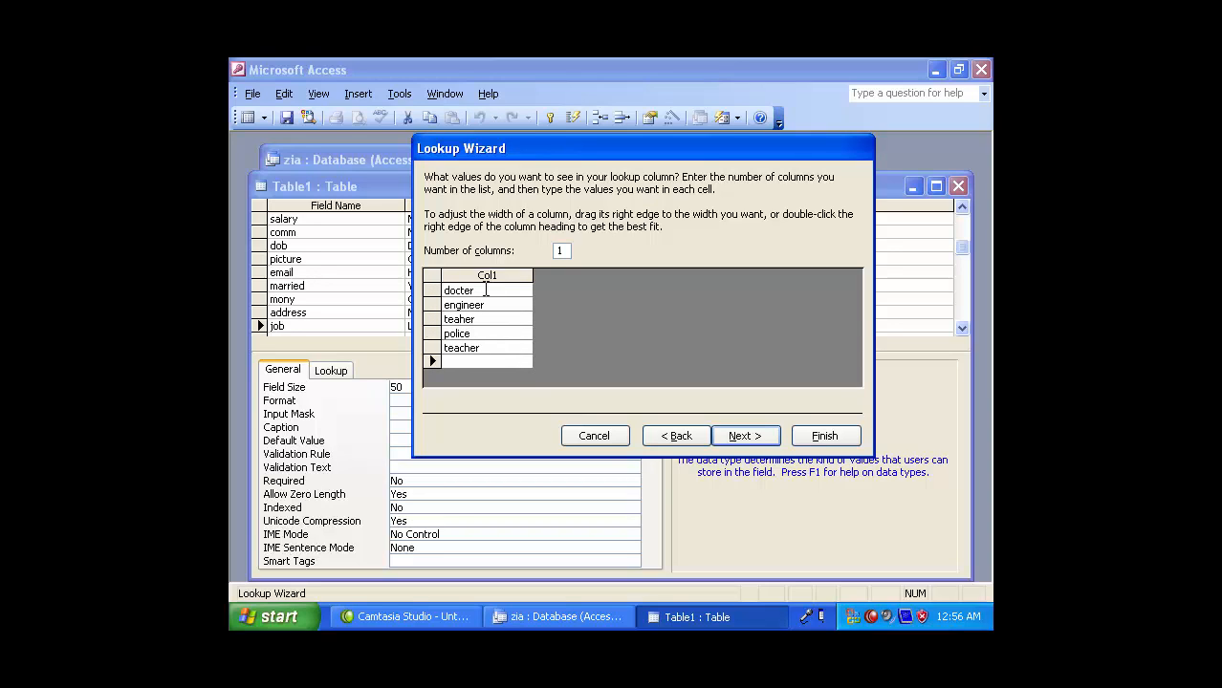
text(driver)
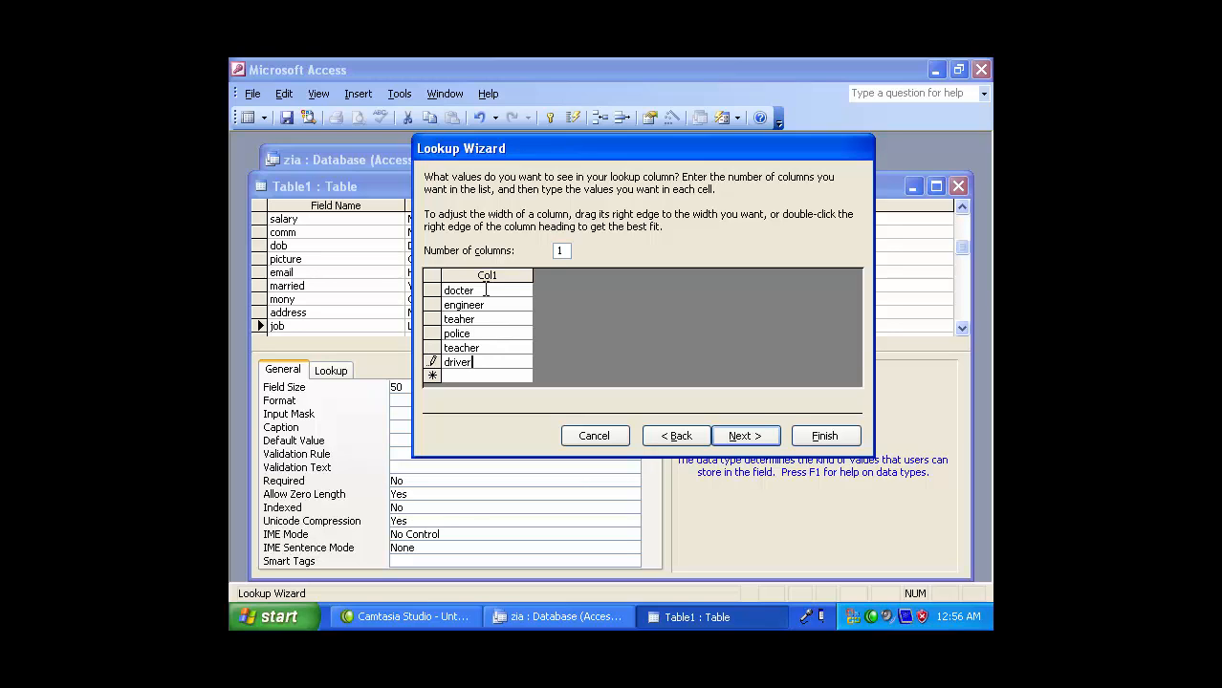
click(754, 438)
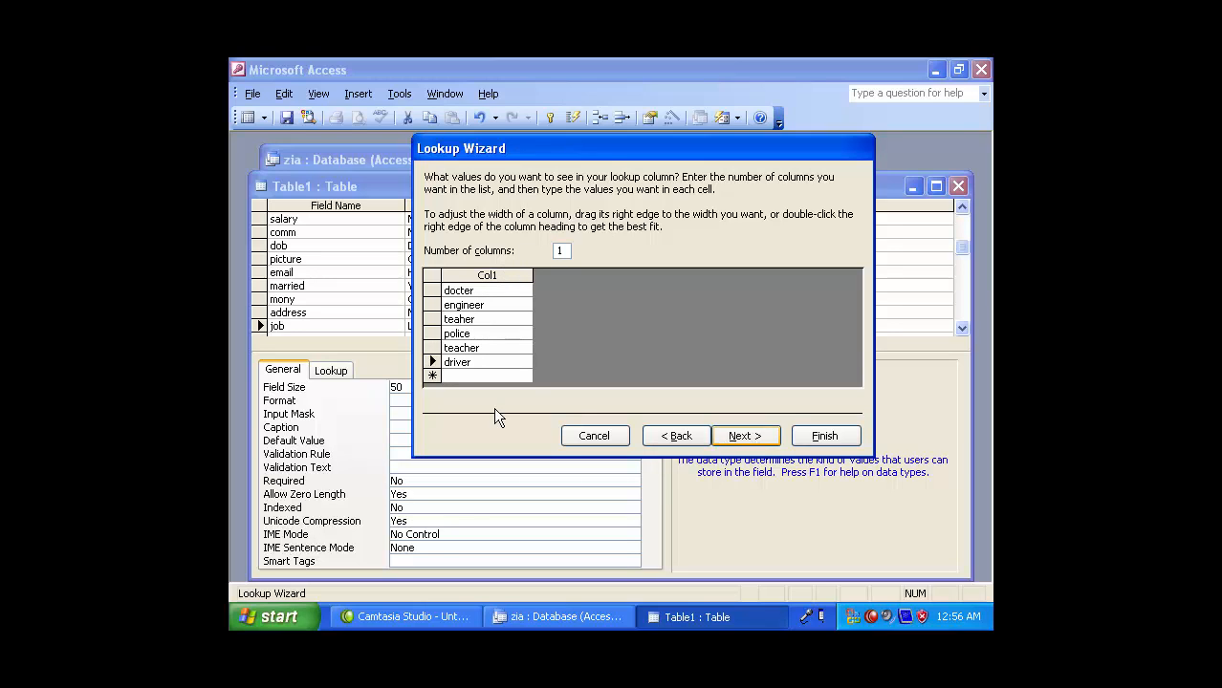
click(825, 437)
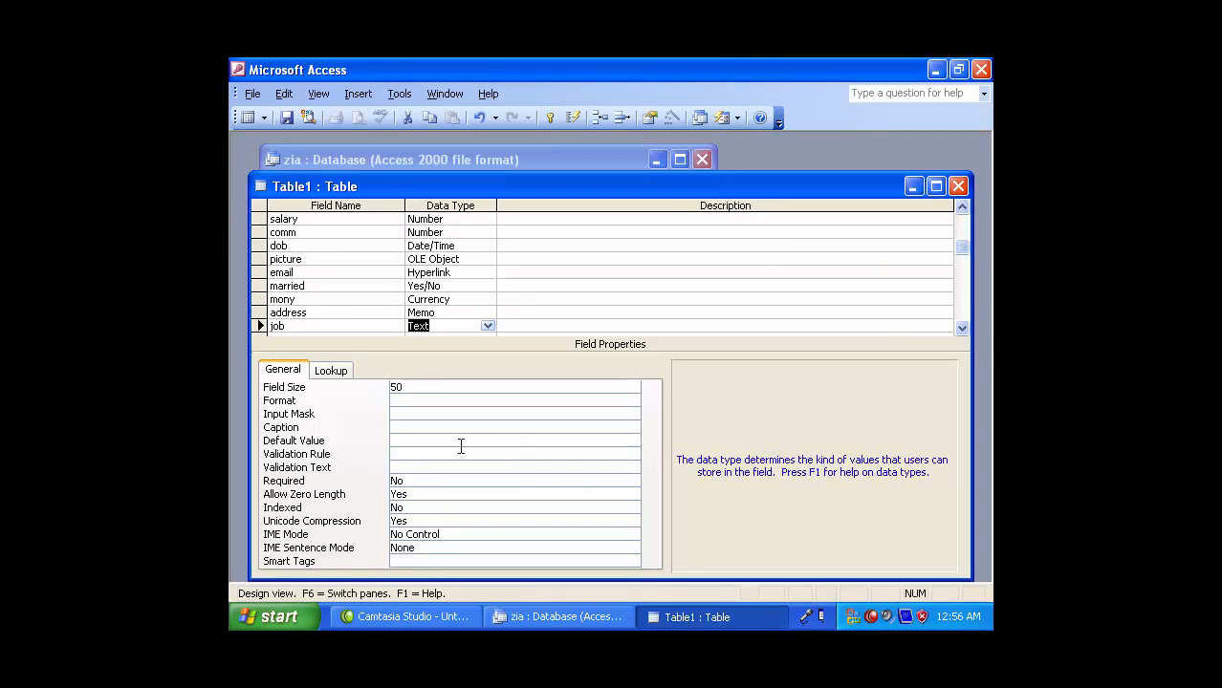
- Close and save Table1 as 'studnet record' without a primary key
click(964, 187)
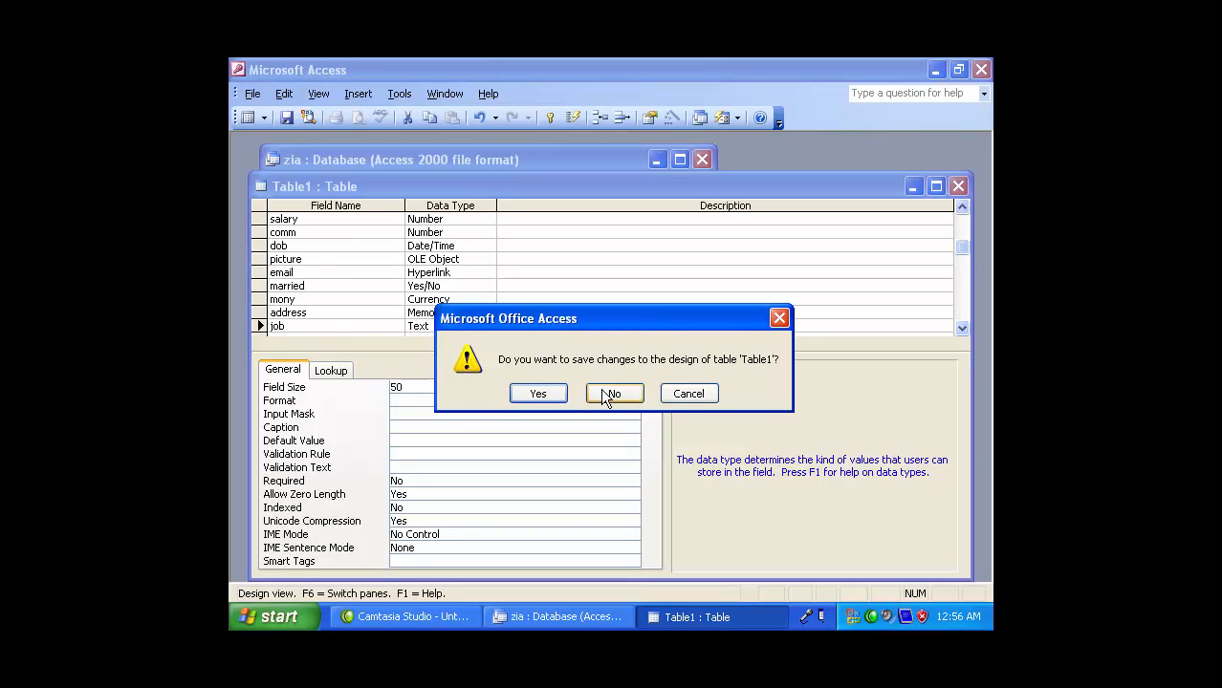
click(538, 394)
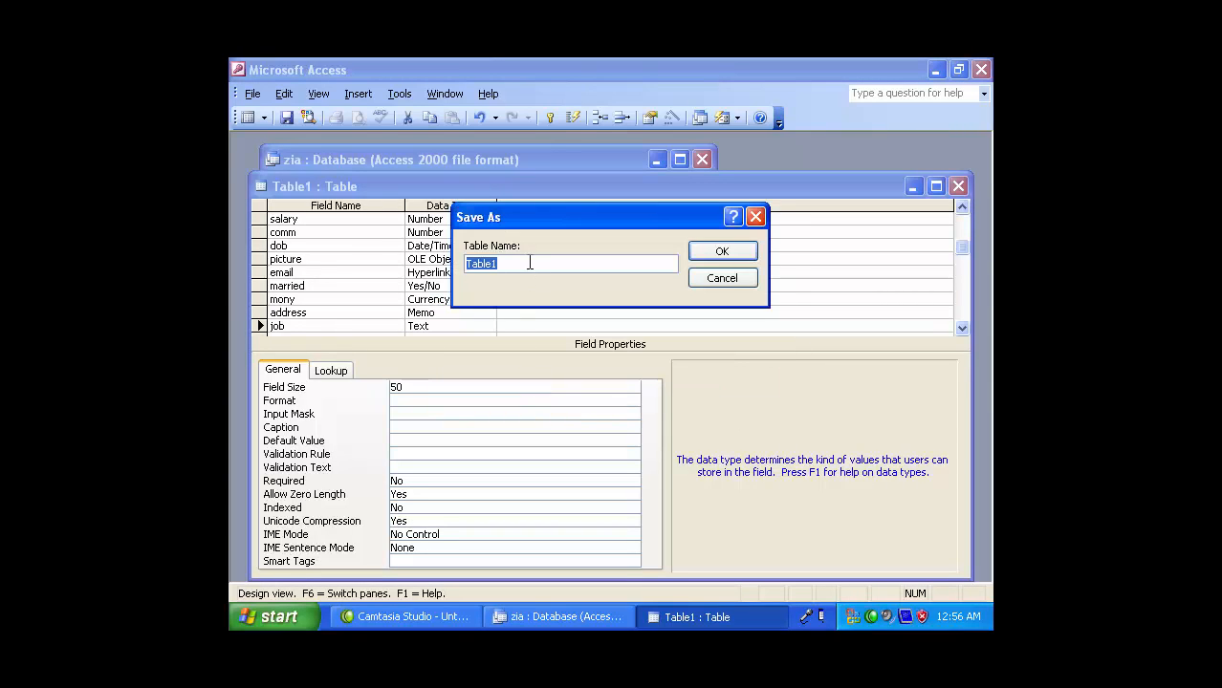
text(studn)
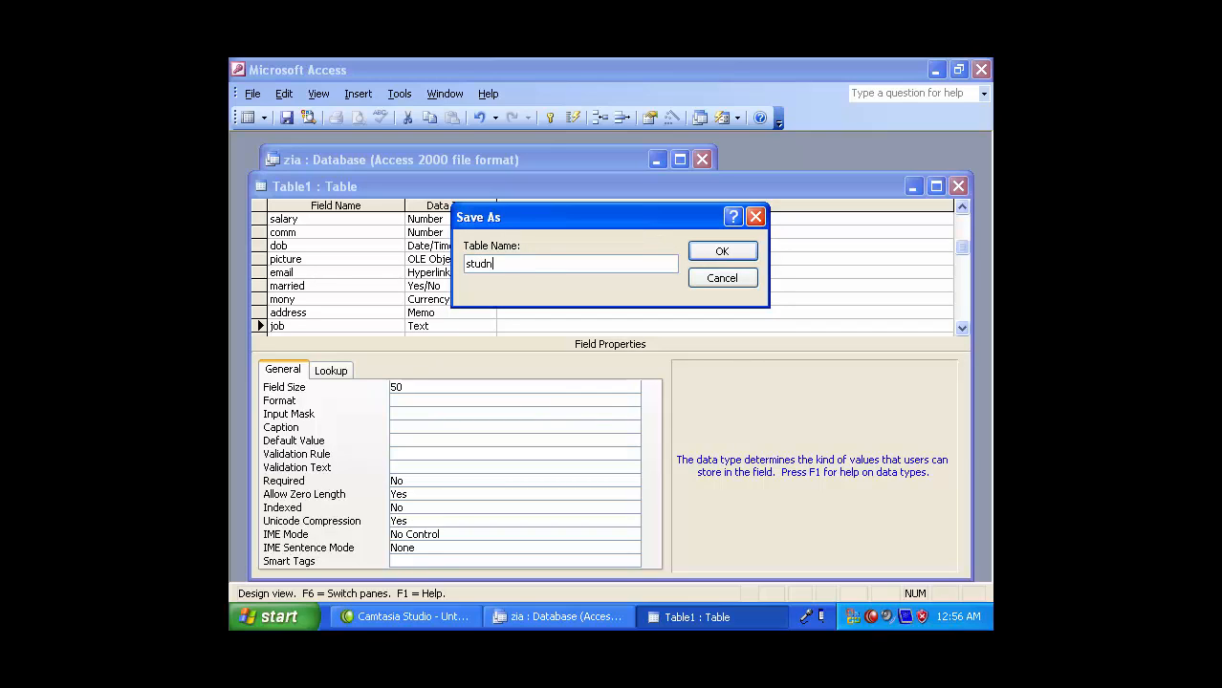
text(et record)
click(722, 251)
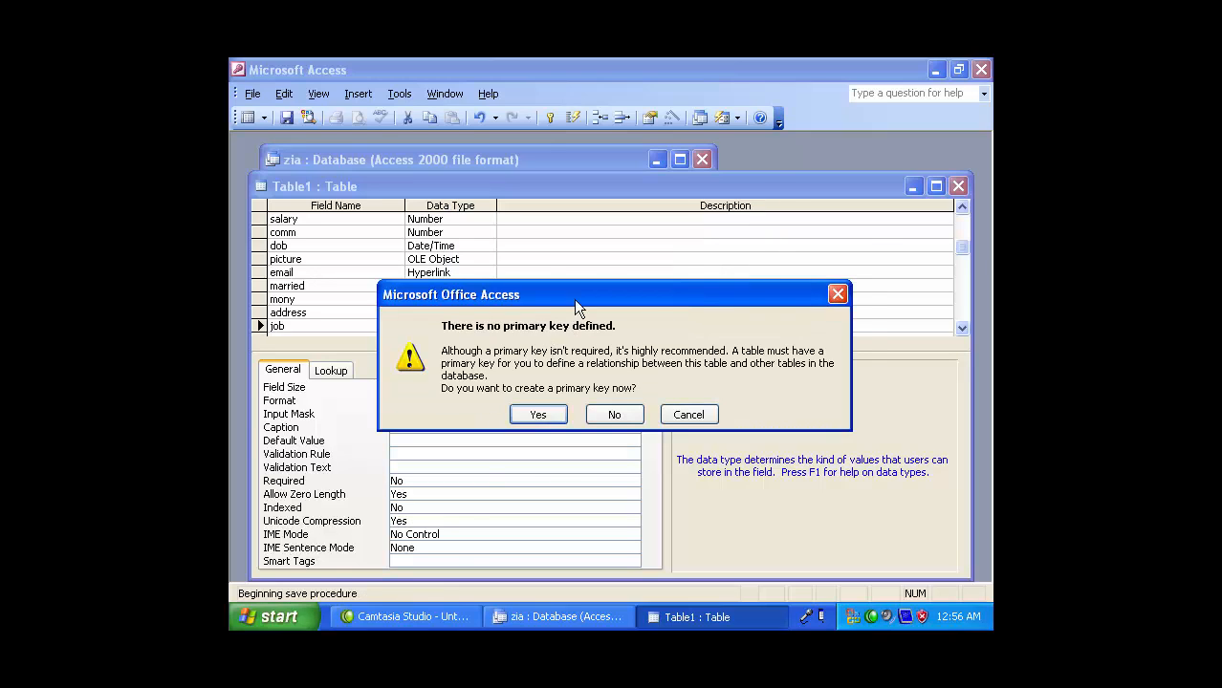
drag(574, 299, 597, 236)
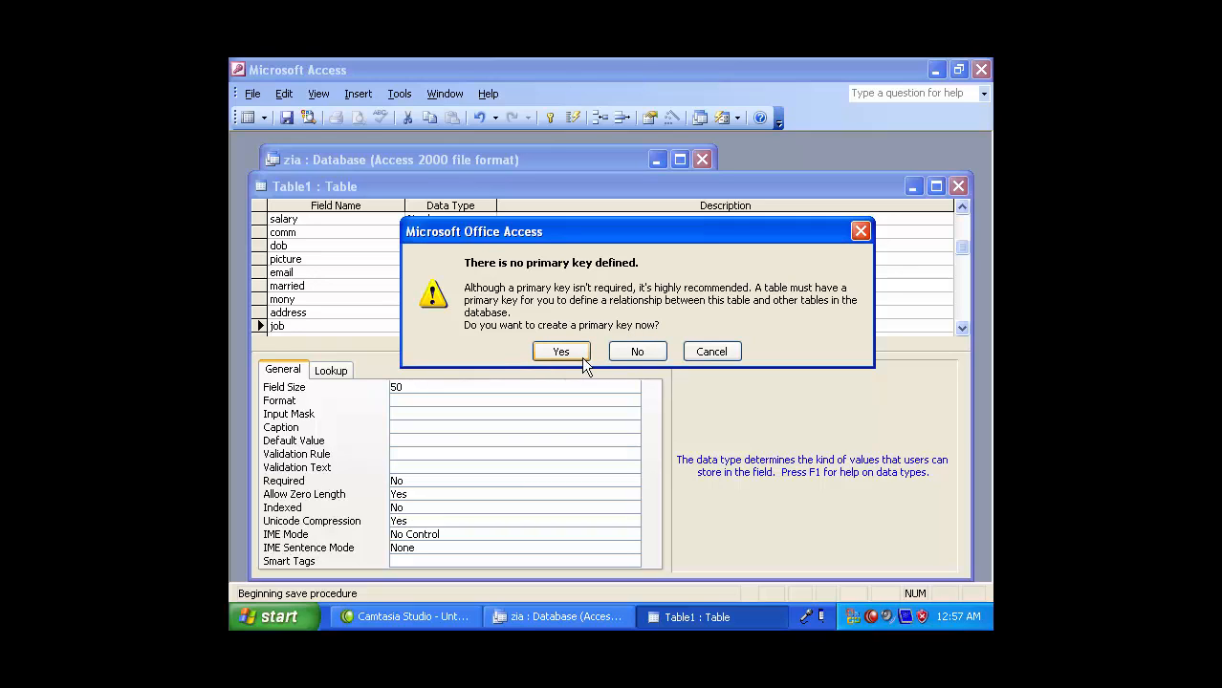
click(638, 352)
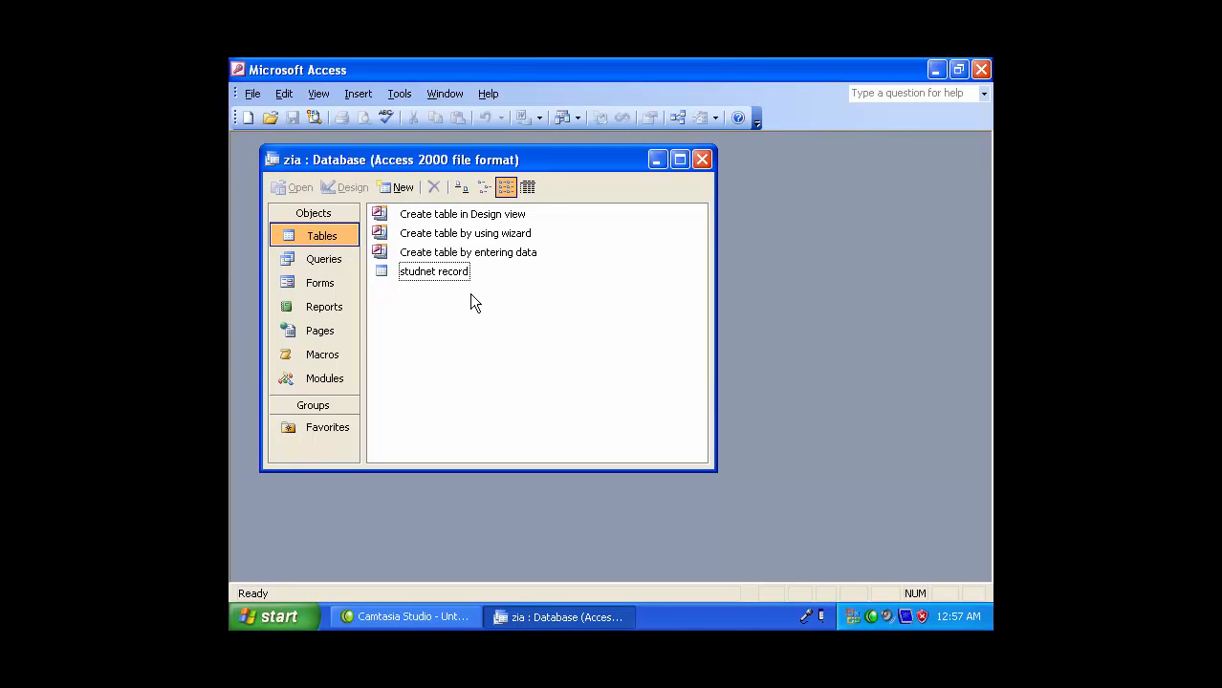
- Open studnet record and enter sno 1 with the student's name and father's name
double_click(425, 271)
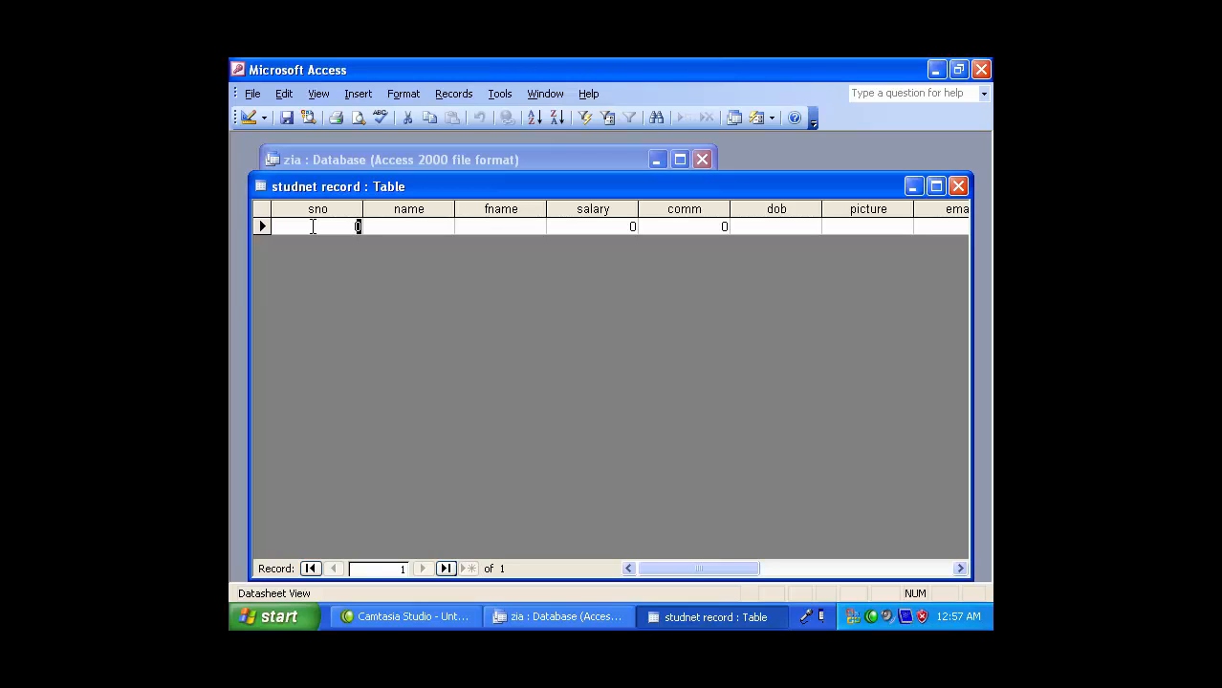
text(1)
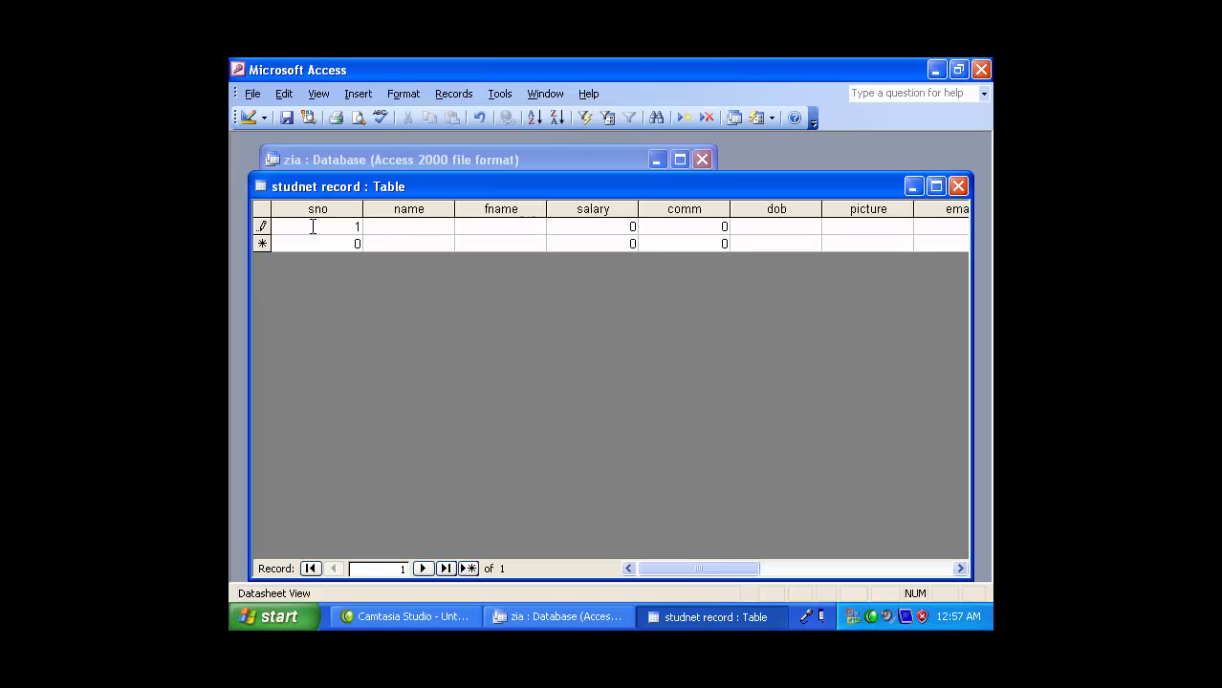
key(Tab)
key(Tab)
key(Tab)
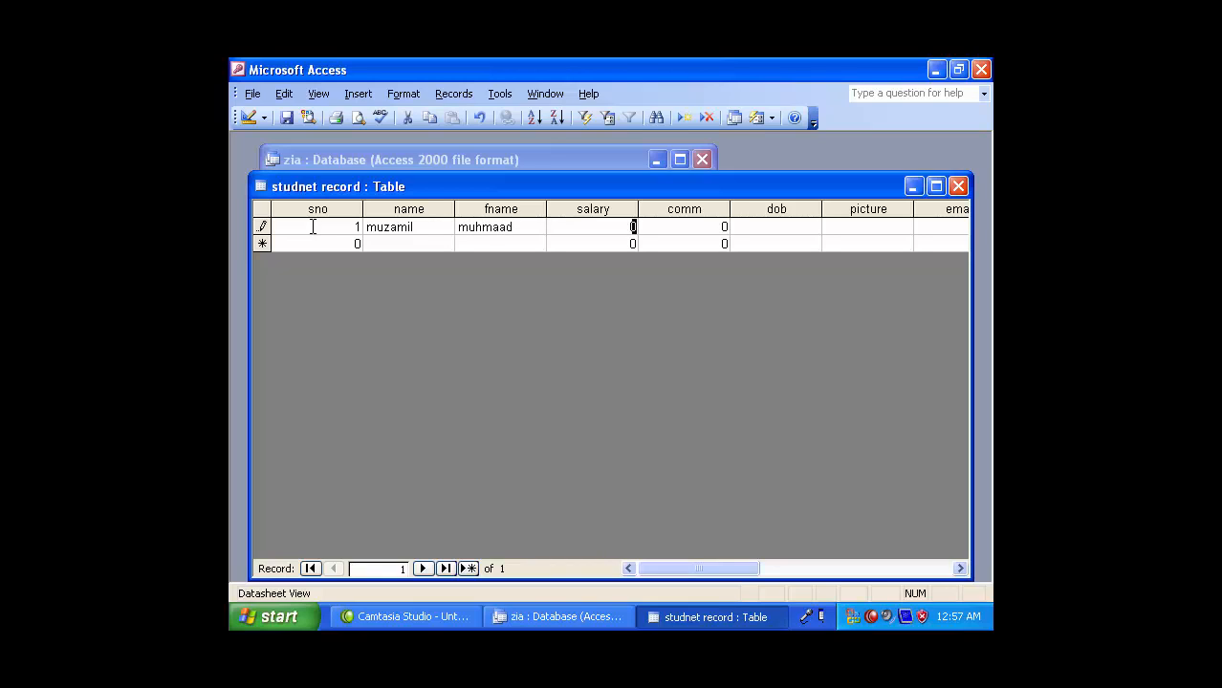
- Enter salary 40000, comm 2000 and 1993 as the dob
text(40000)
key(Tab)
text(2000)
key(Tab)
text(199)
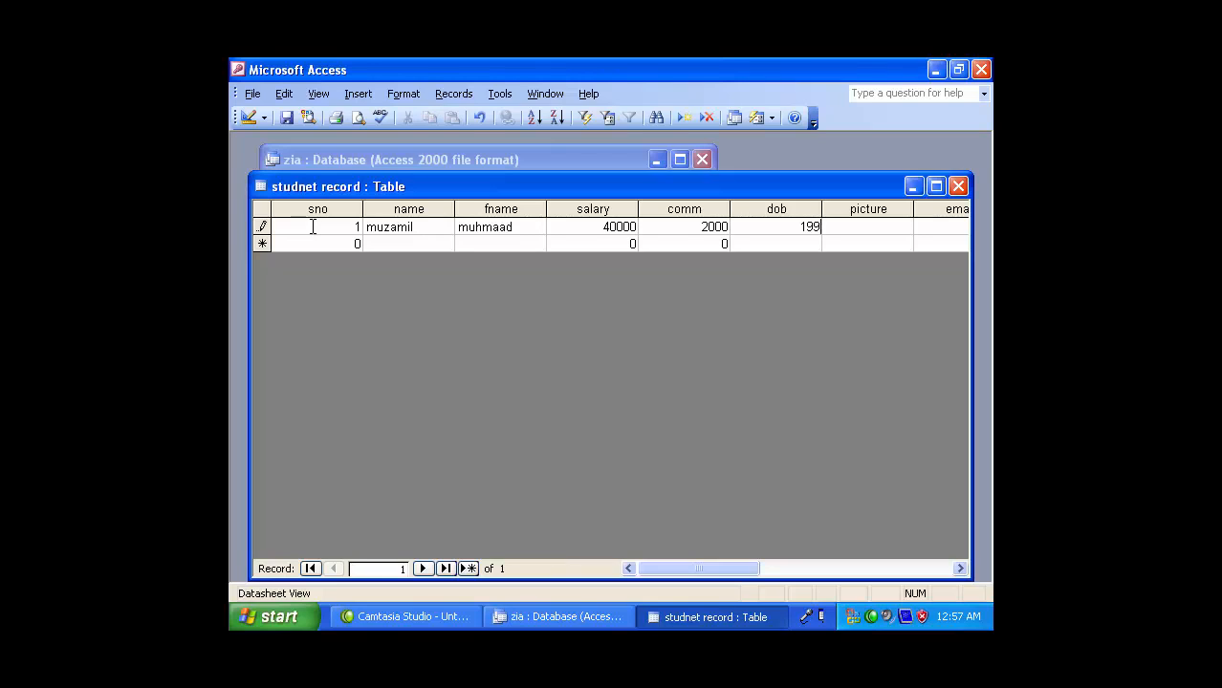
text(3)
key(Tab)
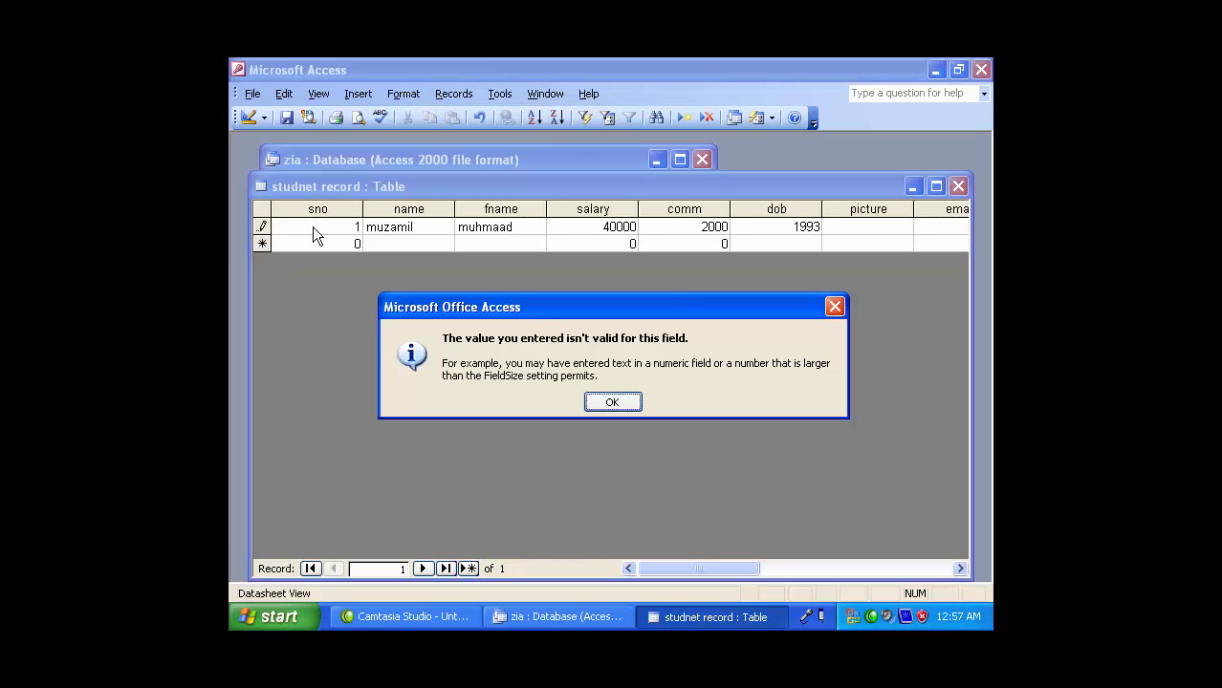
- Correct the rejected dob to 2/3/1993 in the first record
click(612, 403)
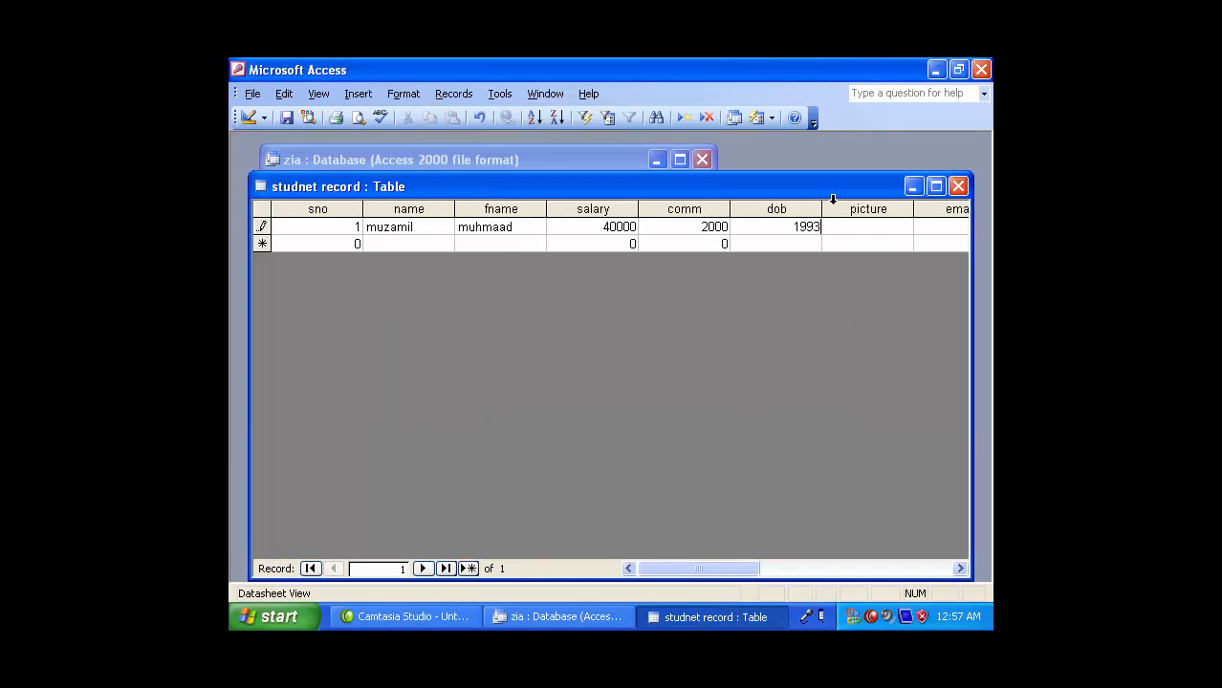
drag(786, 232, 835, 231)
text(2/3/19993)
key(Tab)
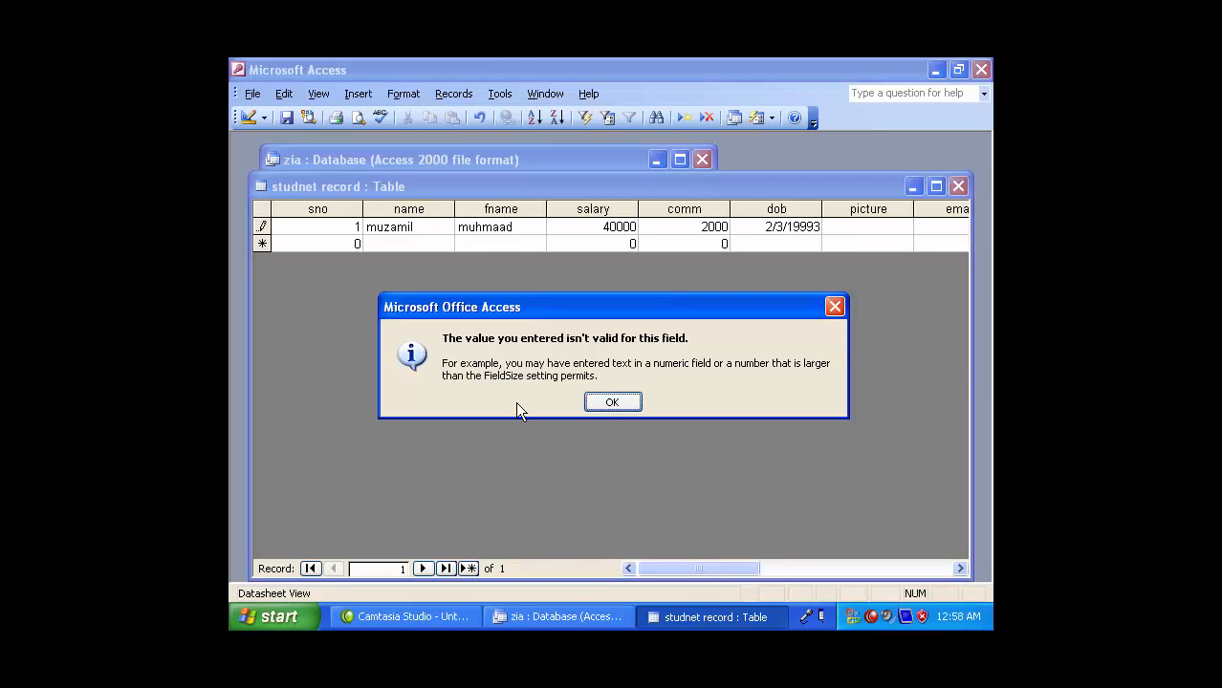
click(611, 403)
key(BackSpace)
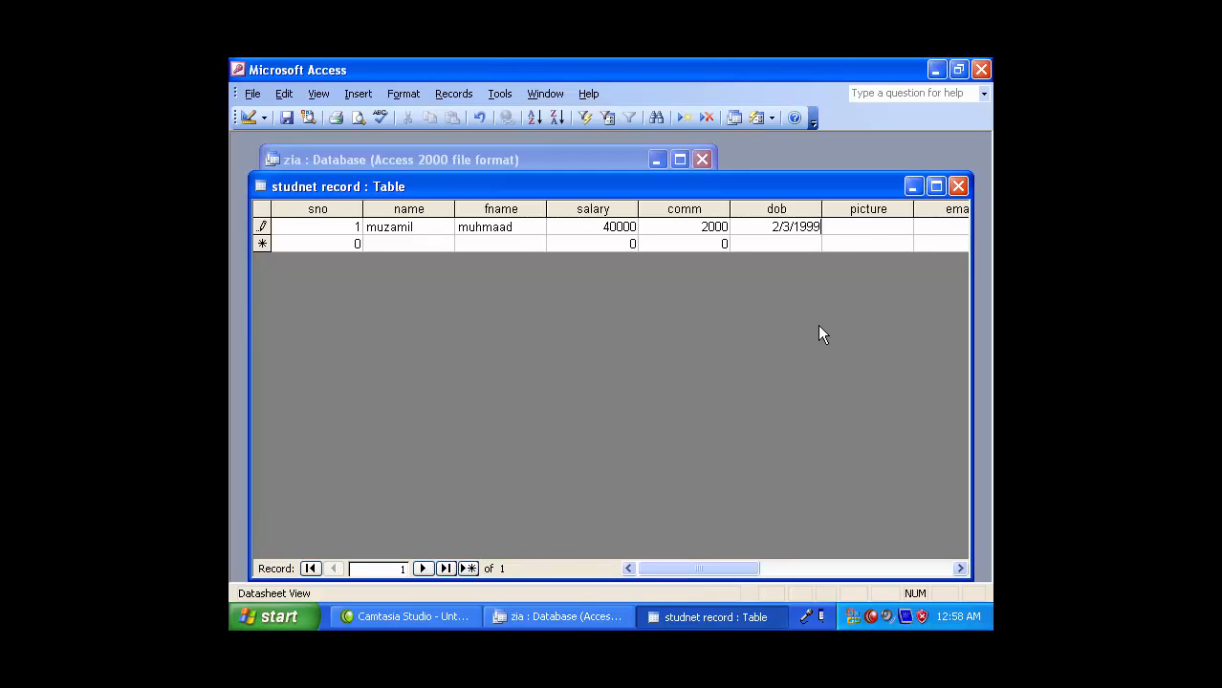
key(BackSpace)
text(3)
click(868, 225)
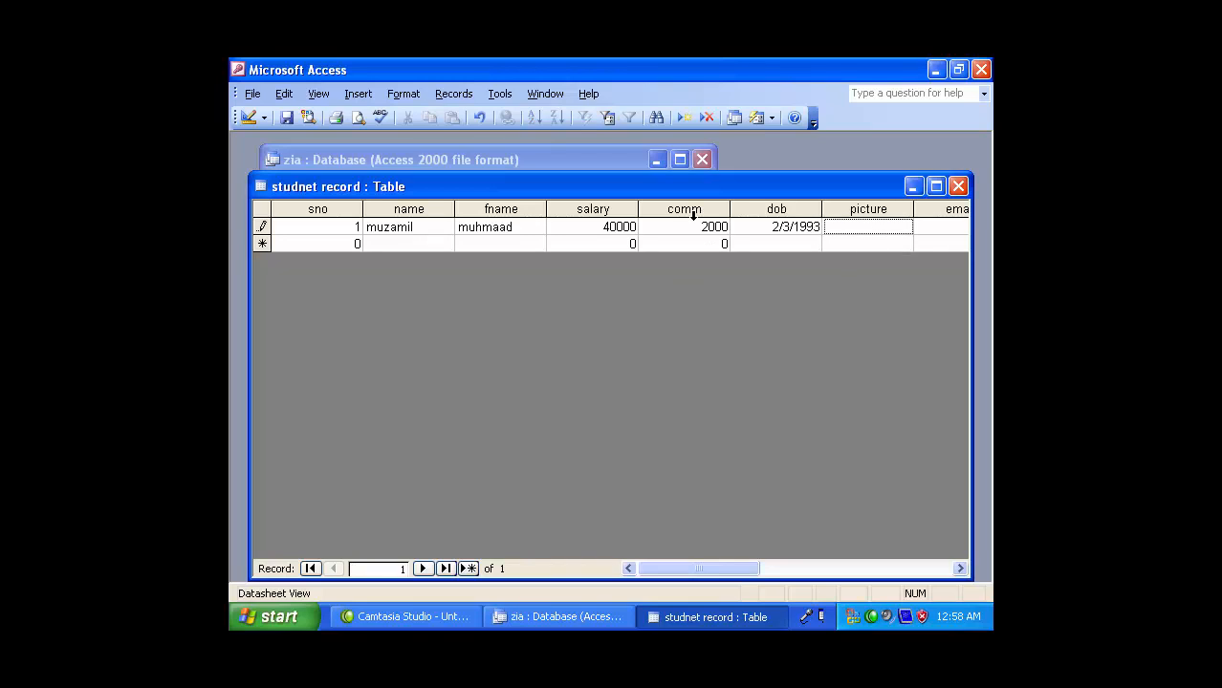
- Insert a linked object from file E:\Bliss.psd into the first record's picture field
right_click(861, 224)
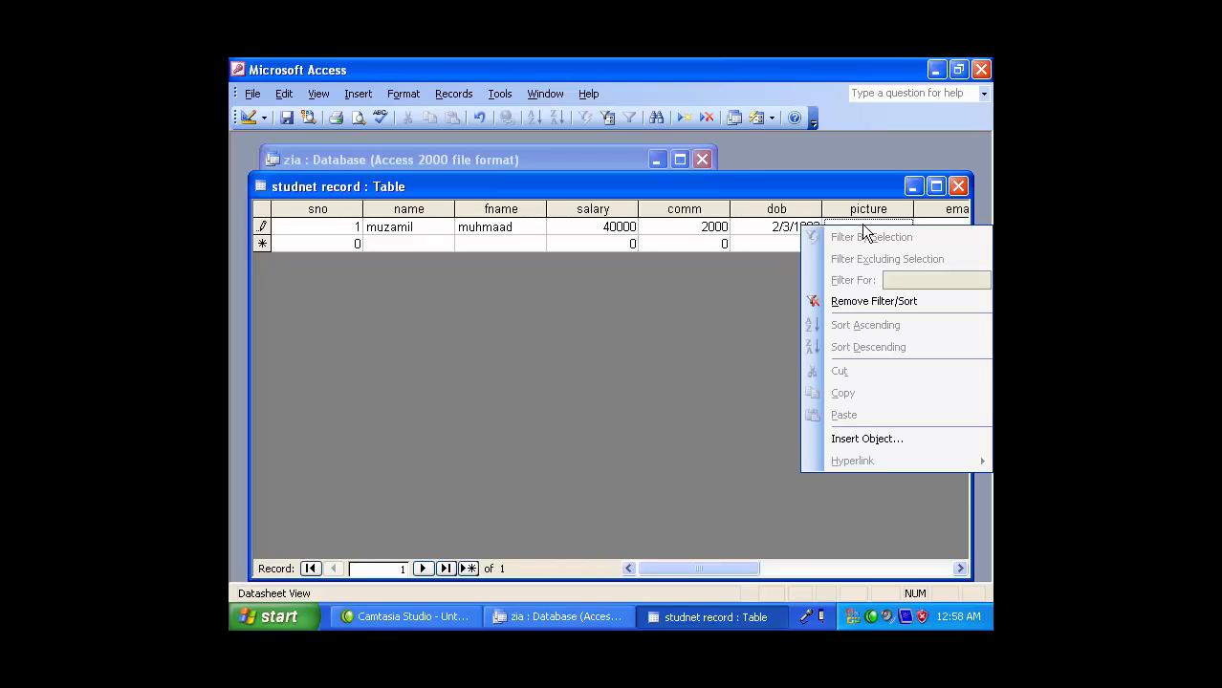
click(866, 439)
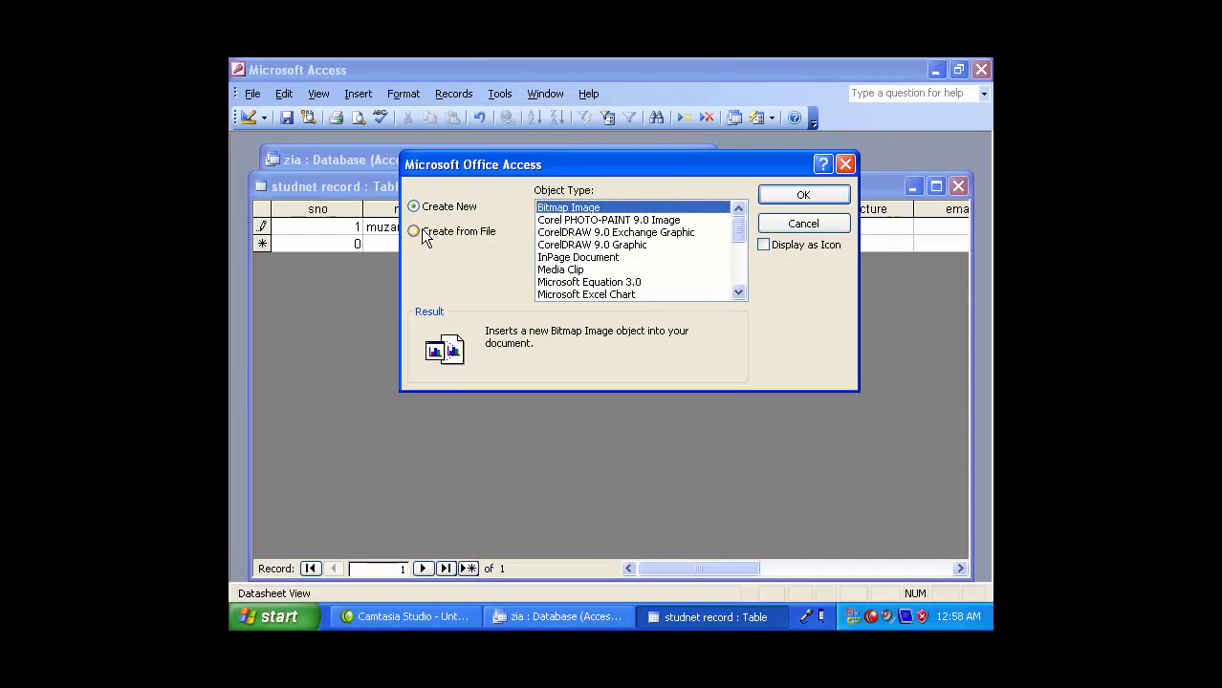
click(422, 233)
click(641, 231)
click(572, 232)
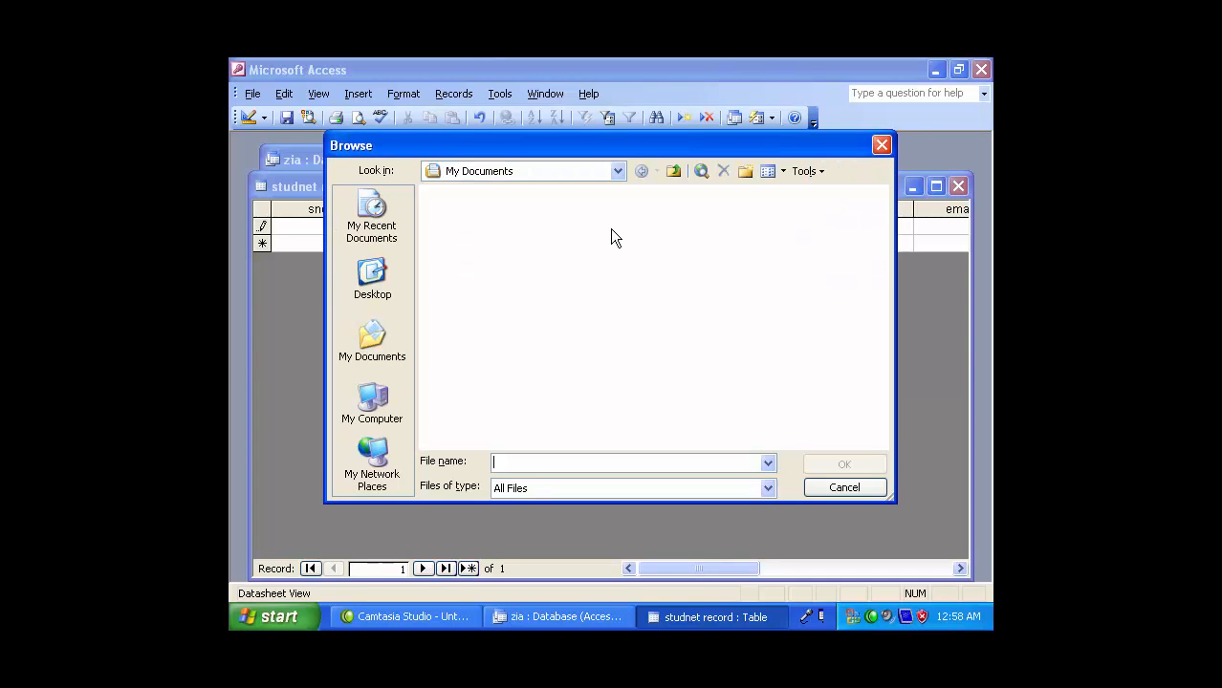
click(372, 401)
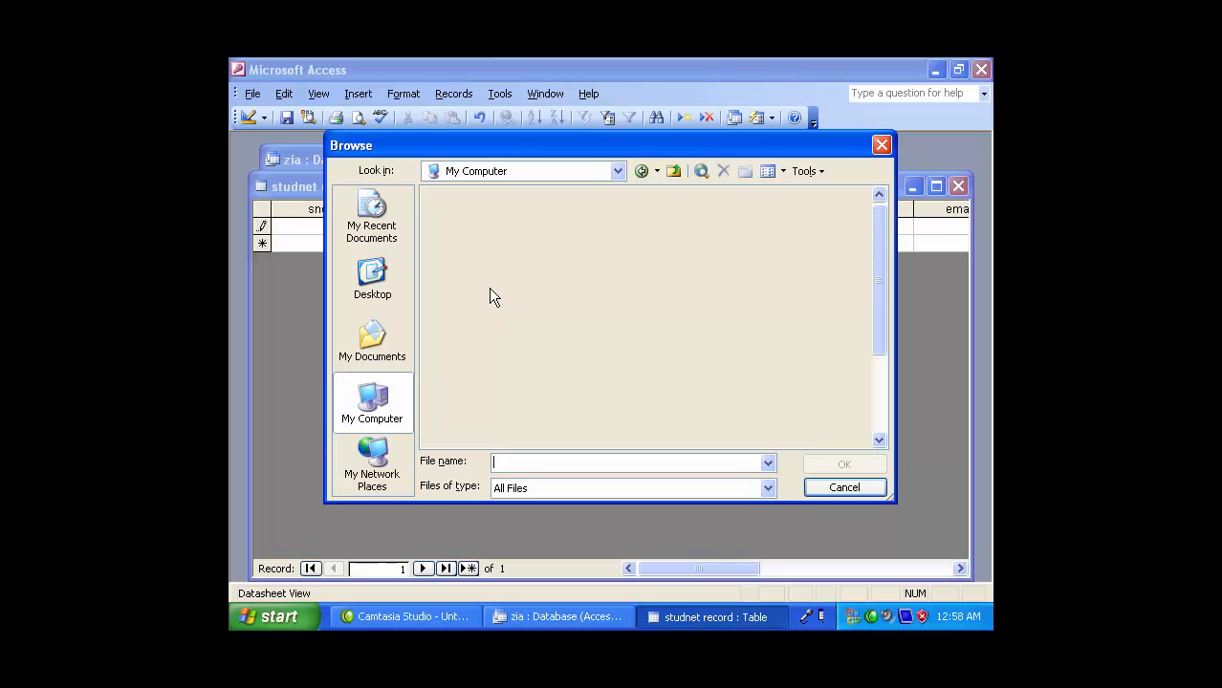
click(702, 284)
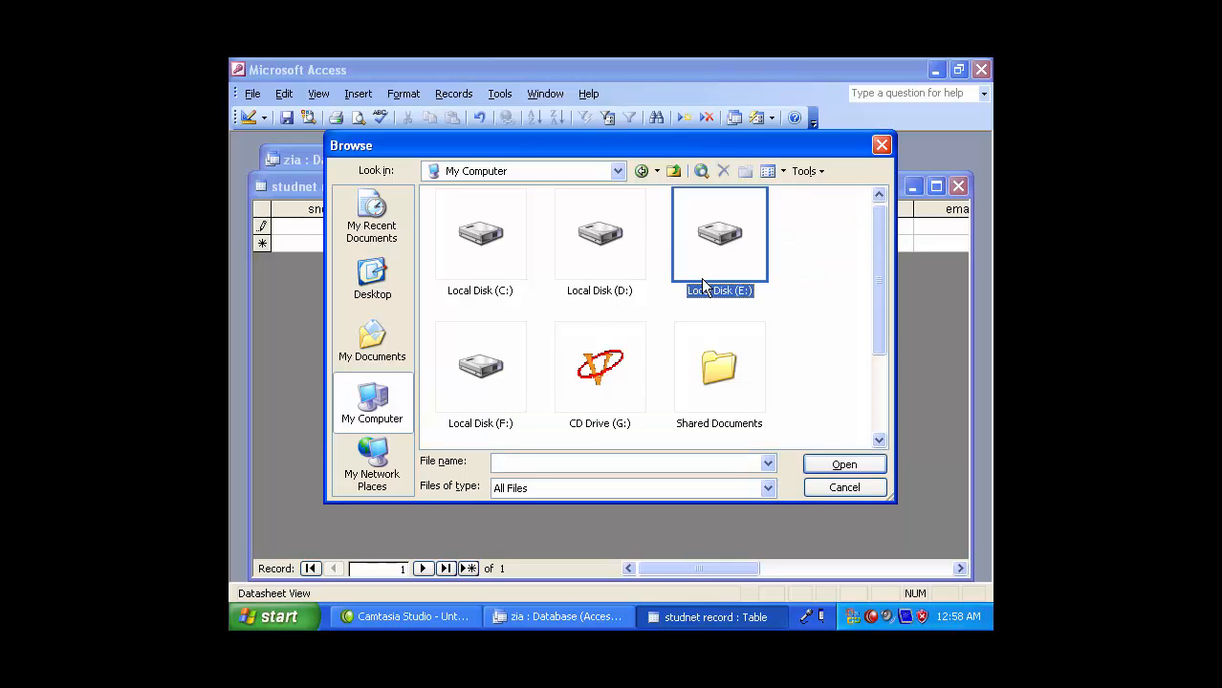
double_click(702, 284)
click(586, 380)
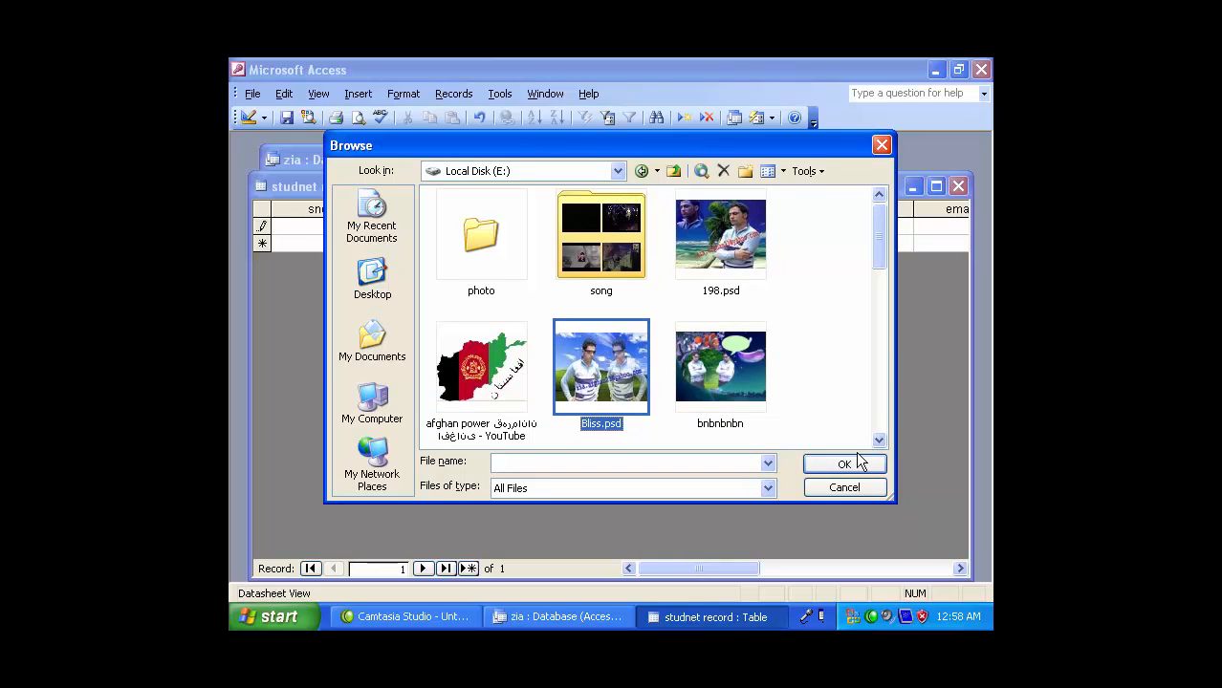
click(859, 463)
click(799, 198)
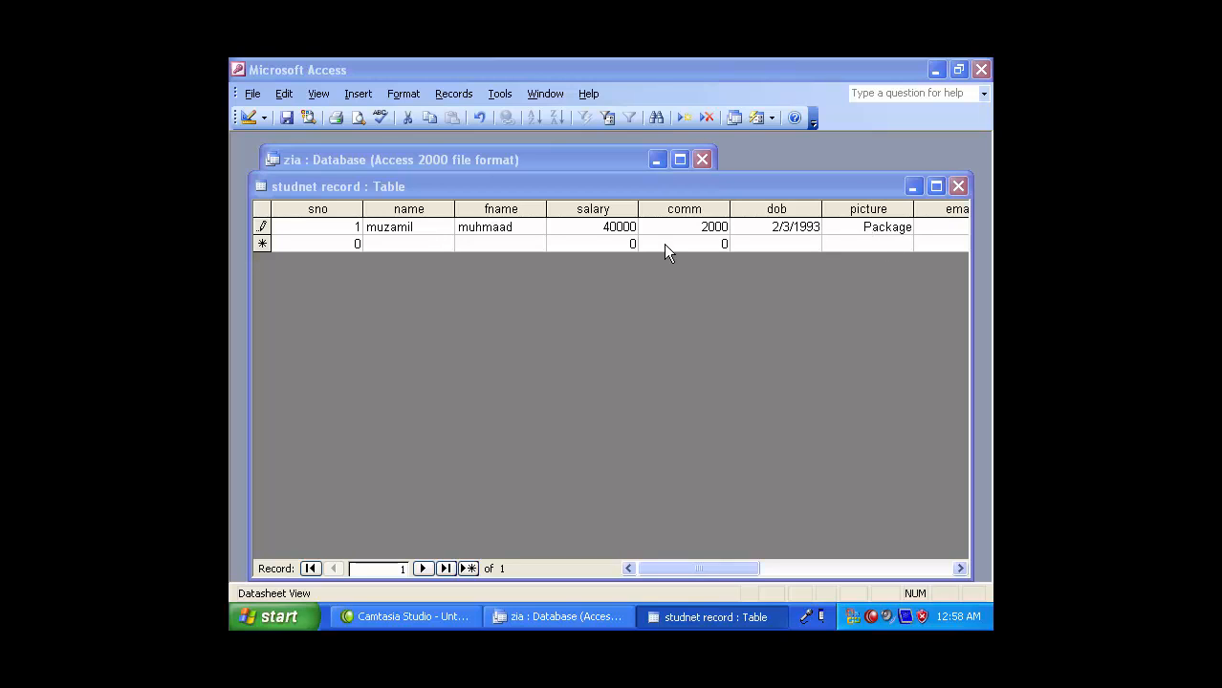
double_click(879, 233)
click(664, 344)
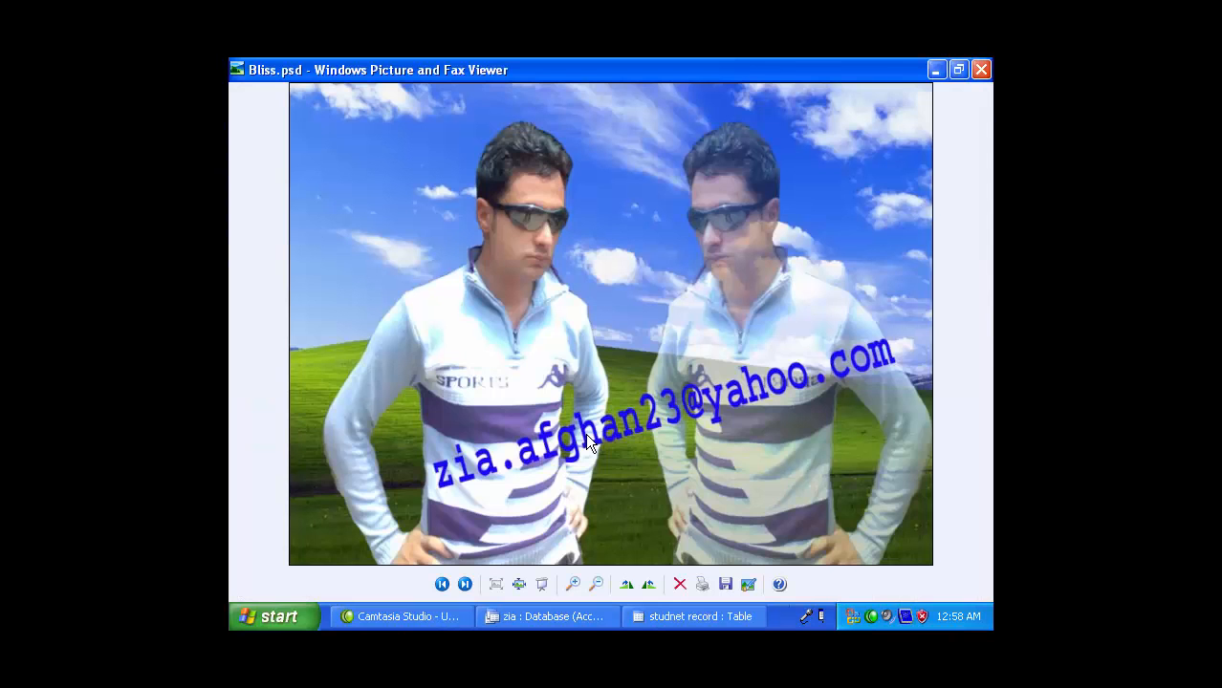
click(979, 68)
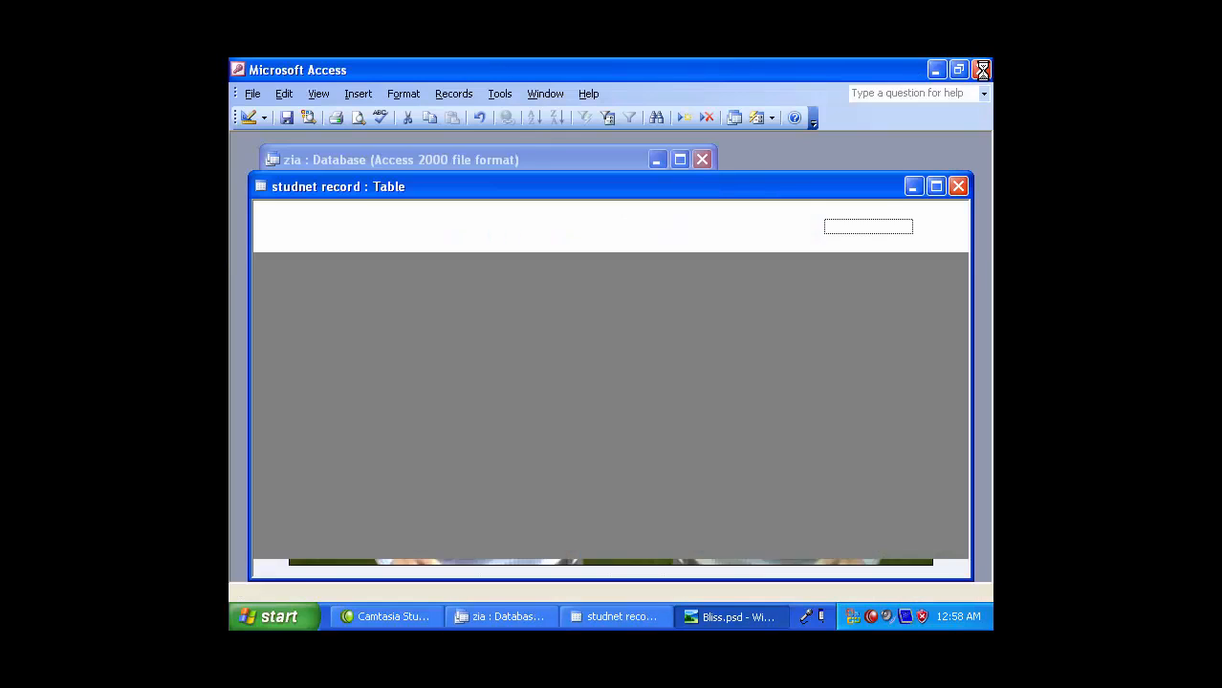
click(935, 228)
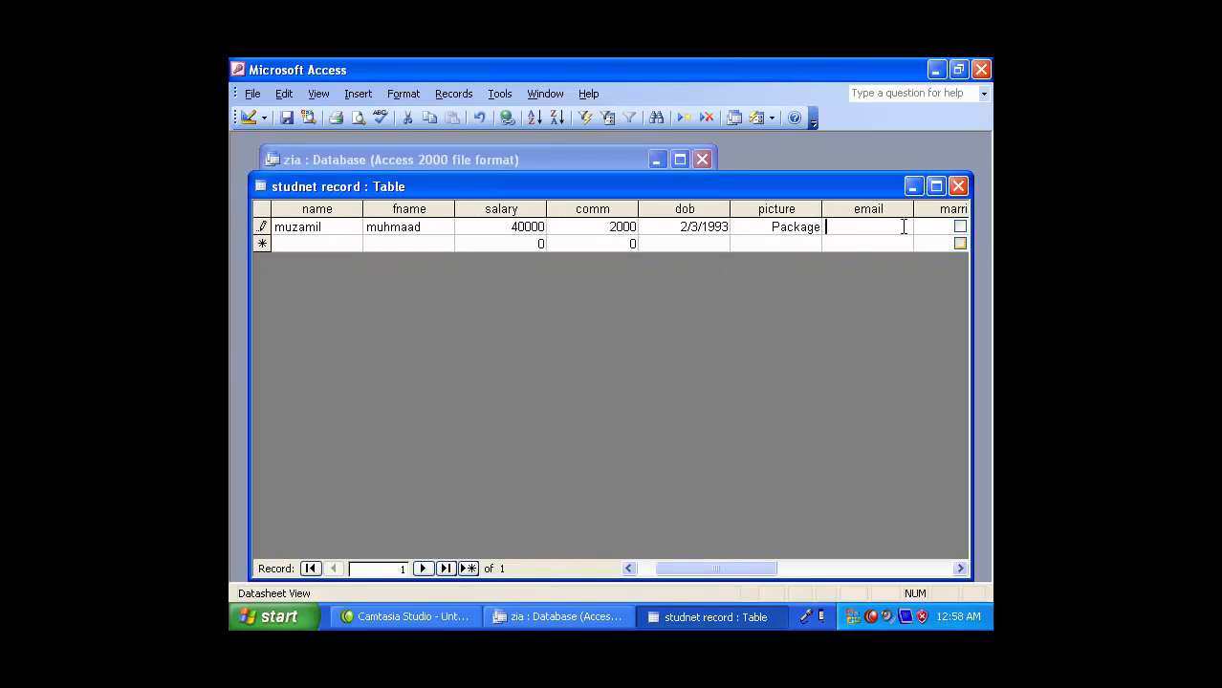
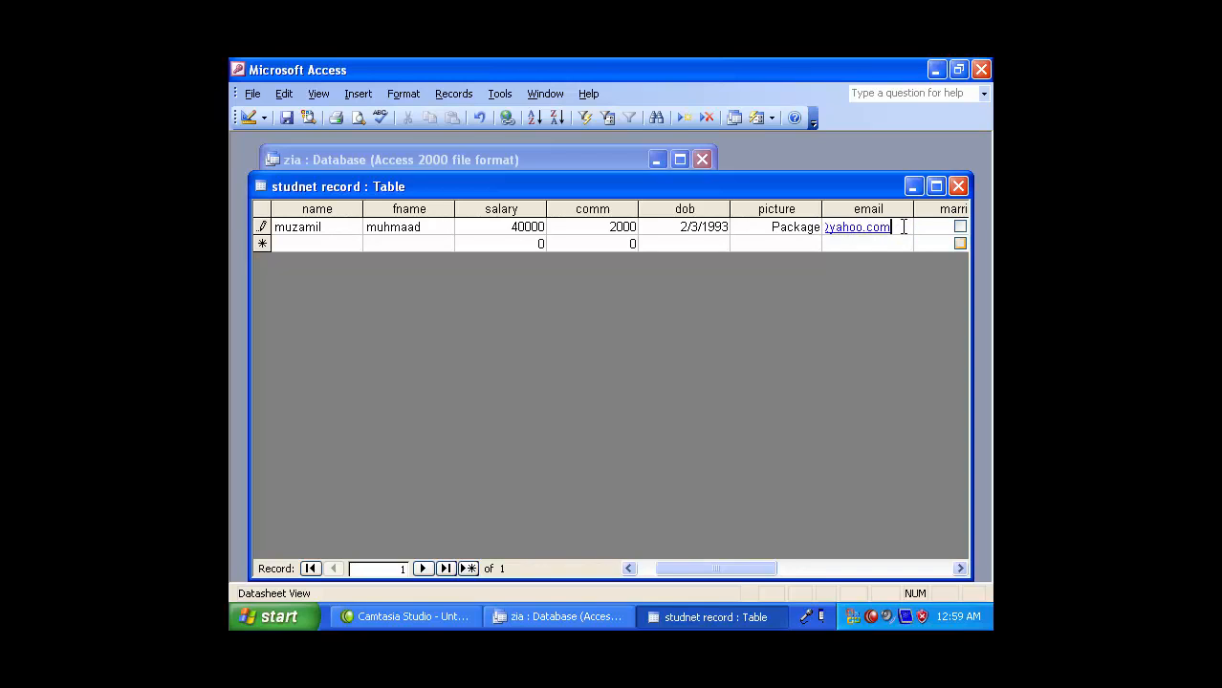
- Enter the contact's e-mail address and 5000 in mony, leaving married unchanged
key(Tab)
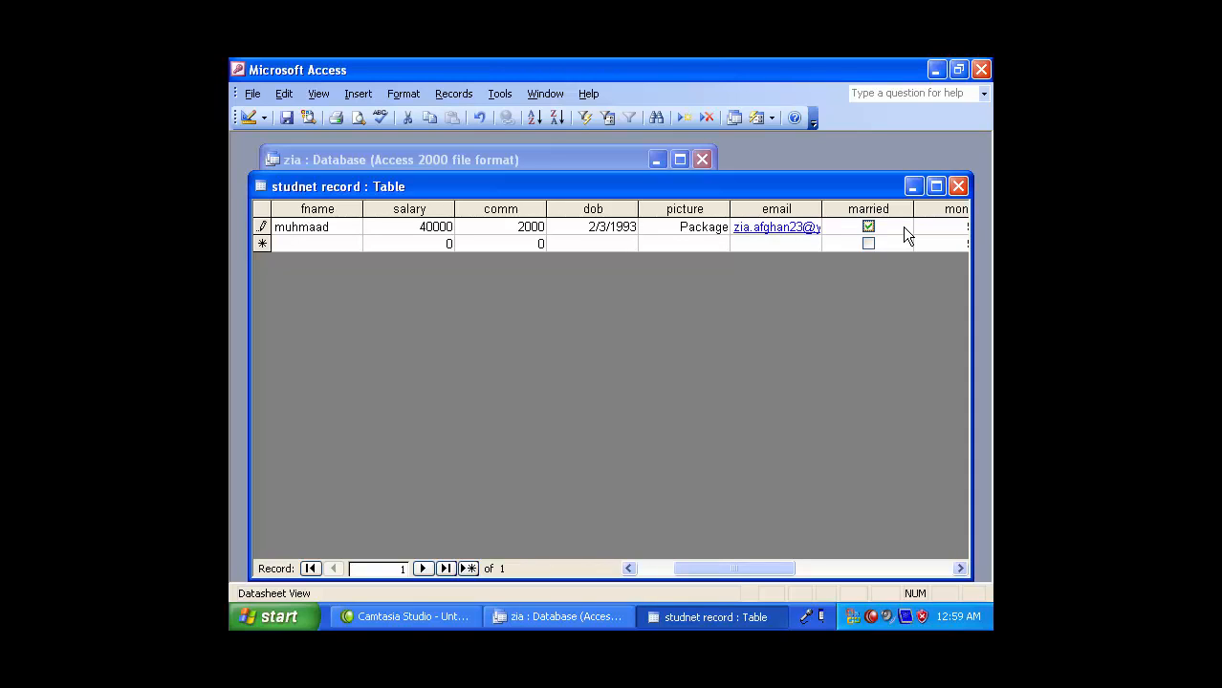
key(Tab)
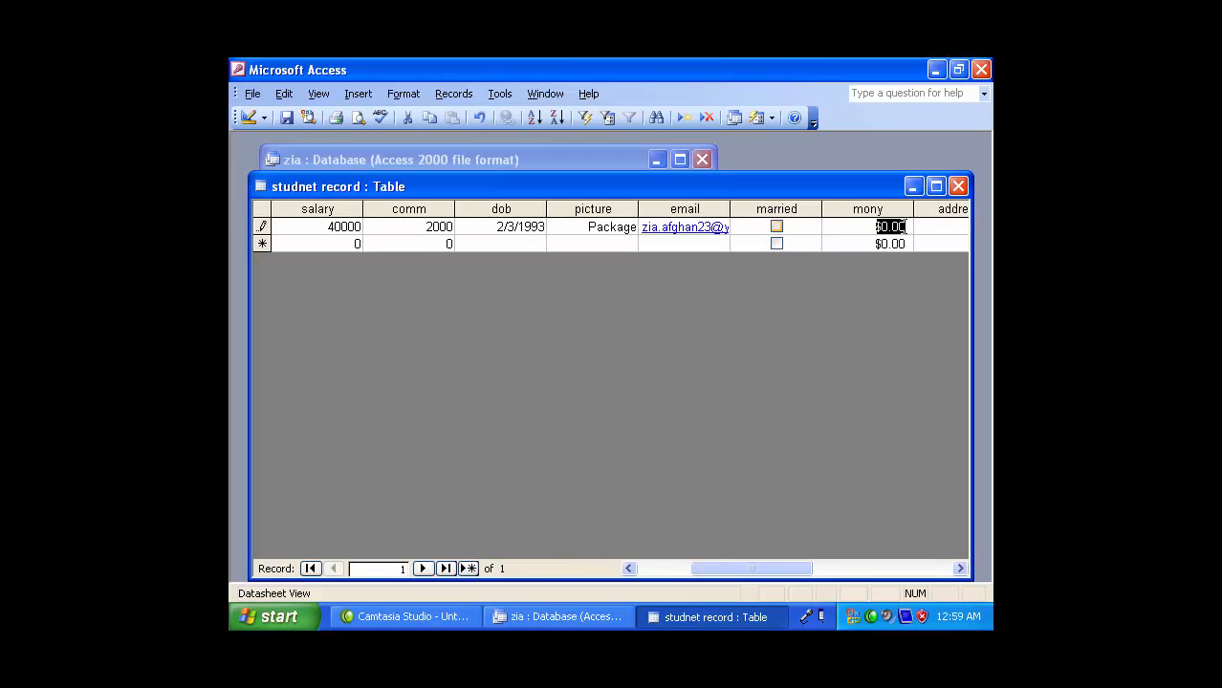
text(50000)
key(Tab)
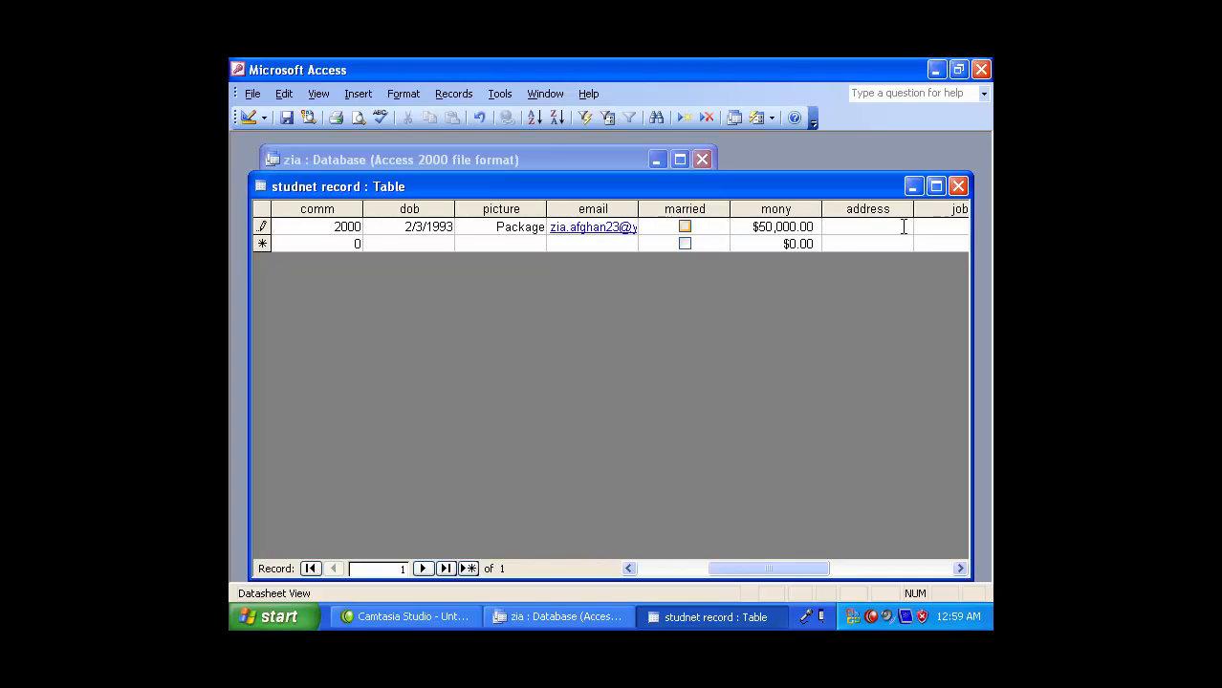
- Fill in the street address and set job to docter
key(Tab)
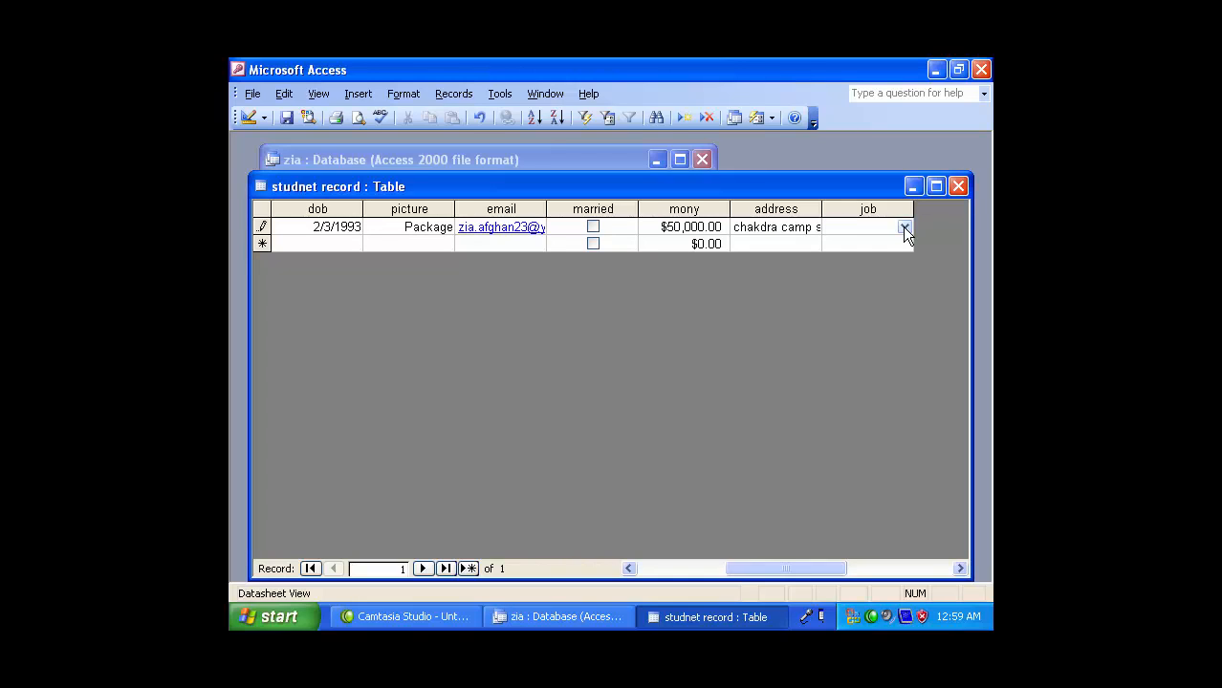
text(docter)
- Pick teaher and engineer from the job dropdown for the second and third records
click(885, 246)
click(903, 244)
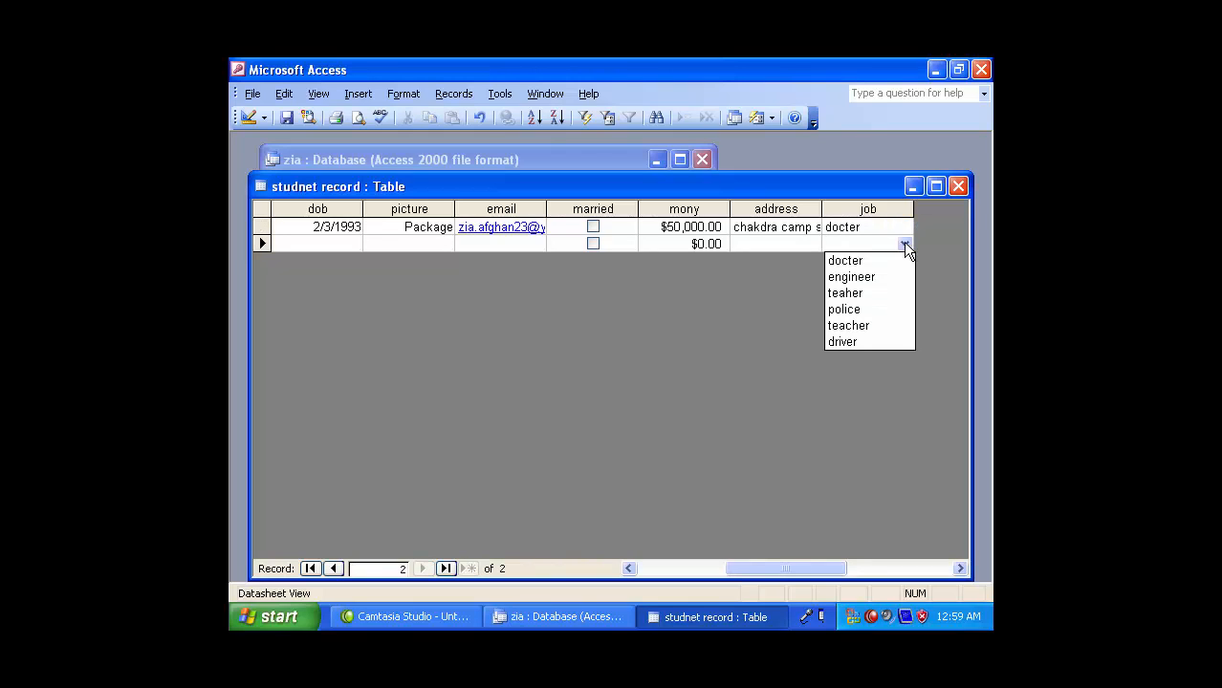
click(867, 287)
click(889, 260)
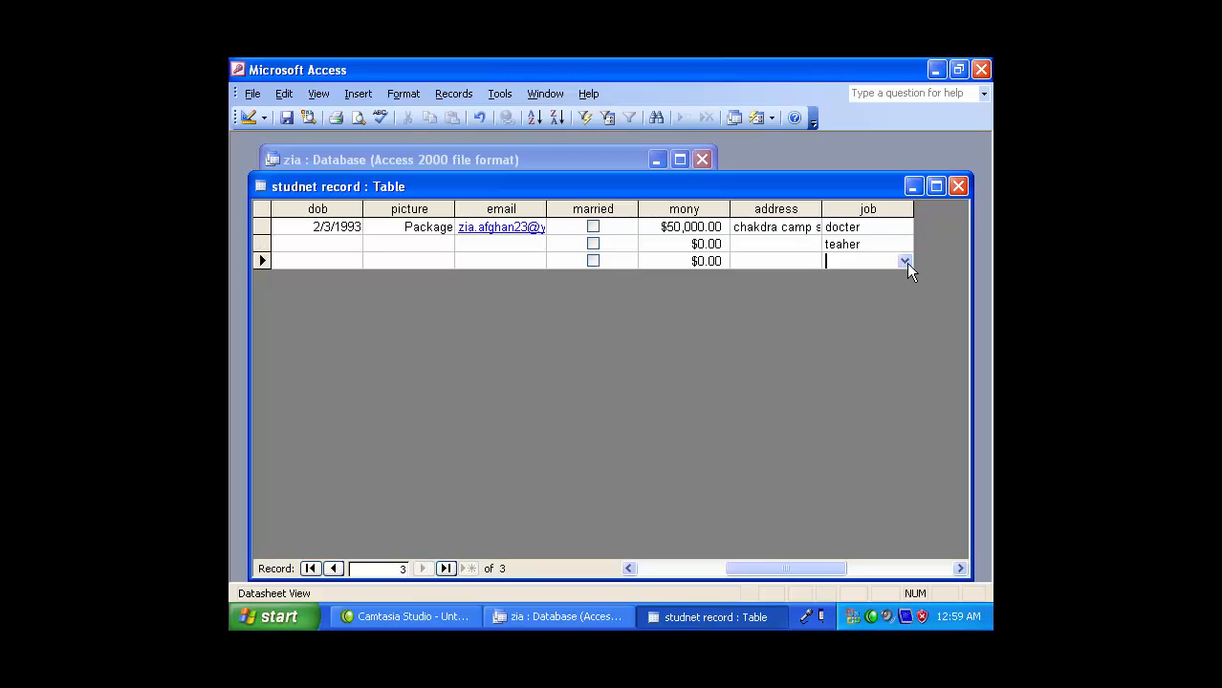
click(906, 262)
click(867, 292)
- Pick teacher and driver for the fourth and fifth records, then close the studnet record table
click(867, 284)
click(902, 278)
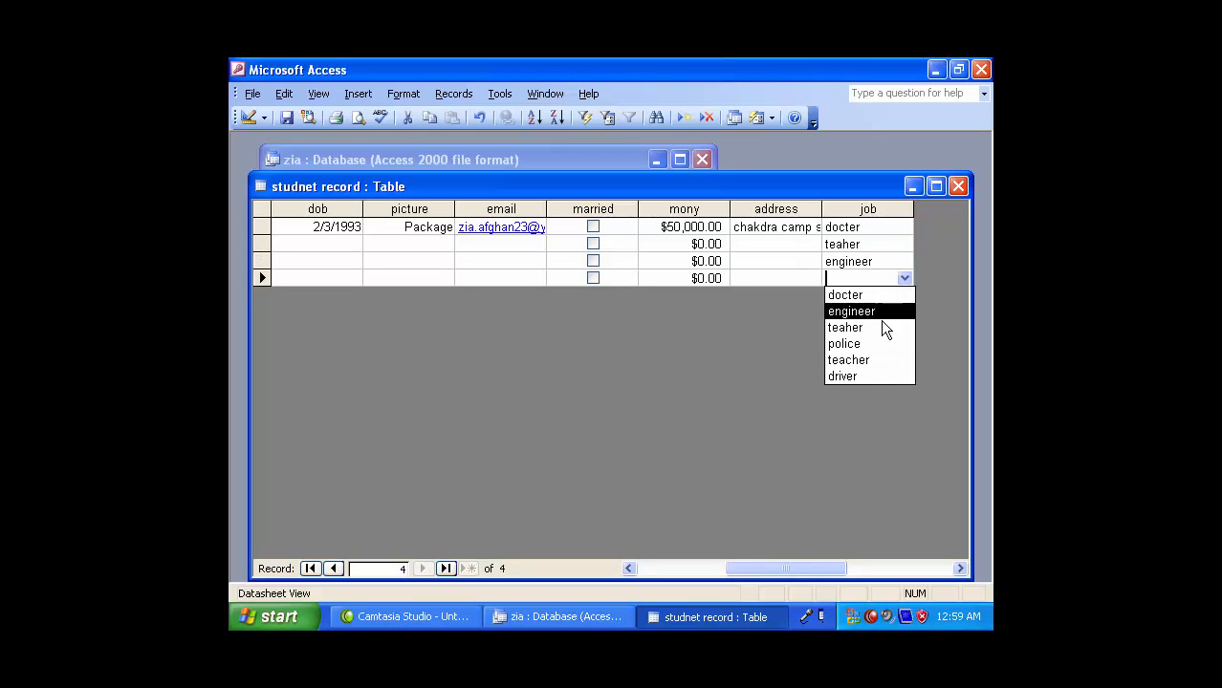
click(859, 353)
click(869, 299)
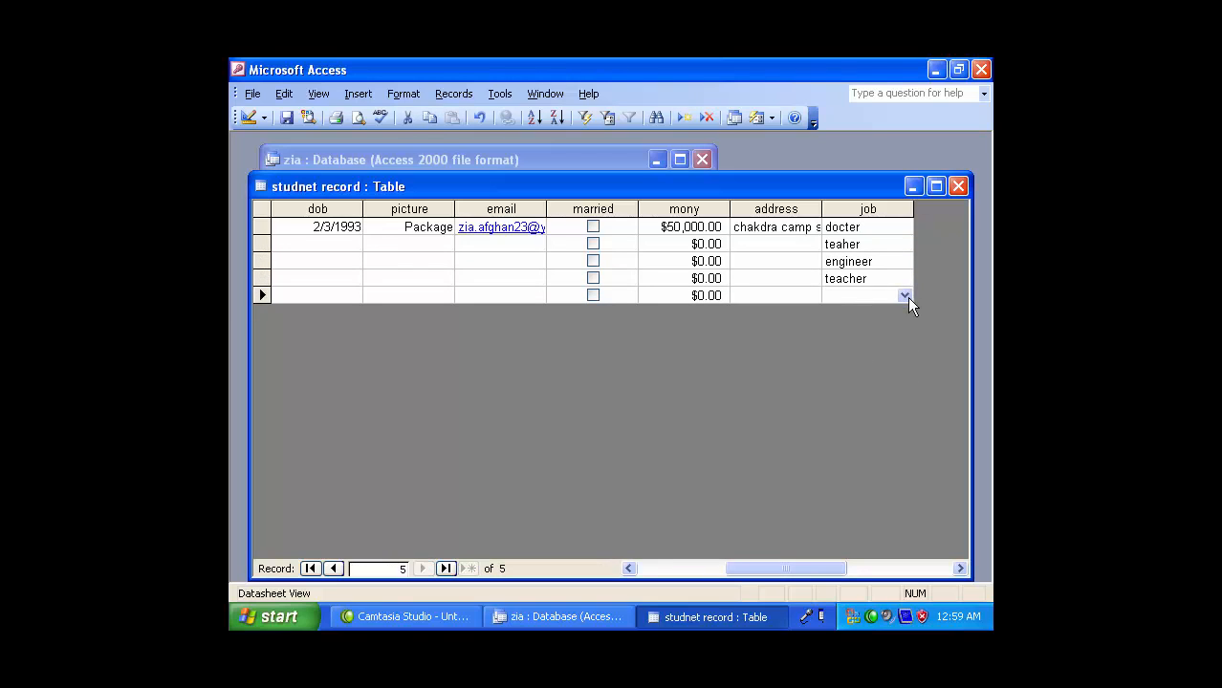
click(907, 297)
click(863, 387)
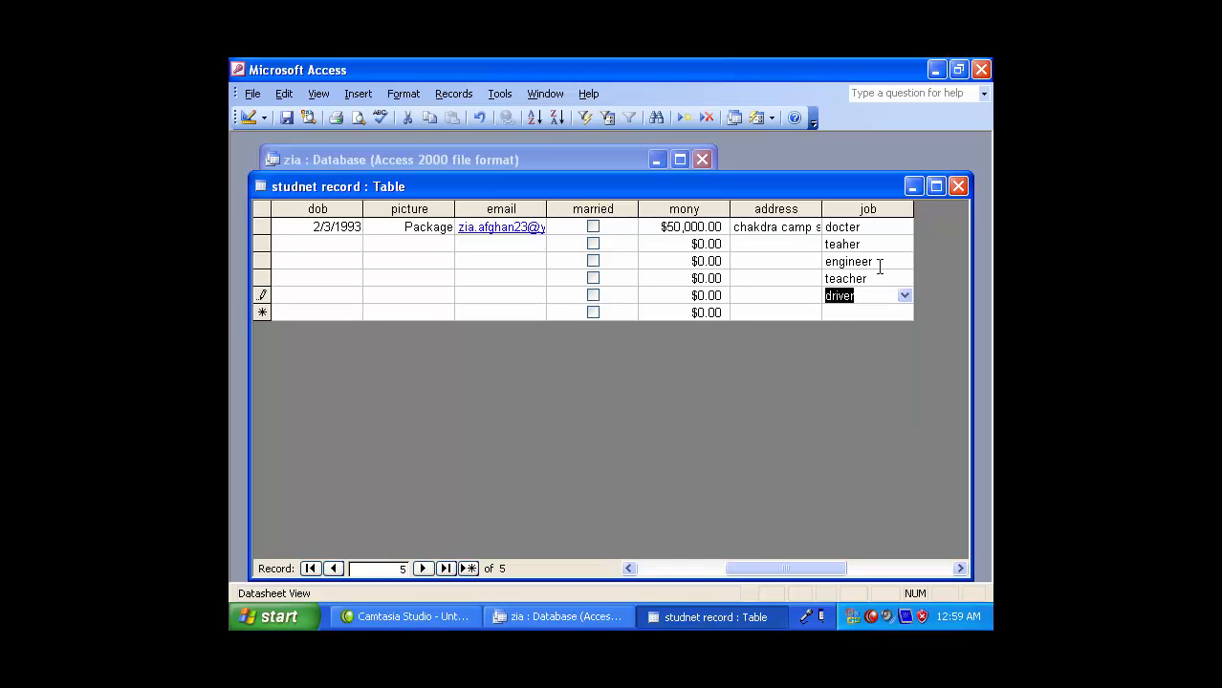
click(958, 186)
click(422, 235)
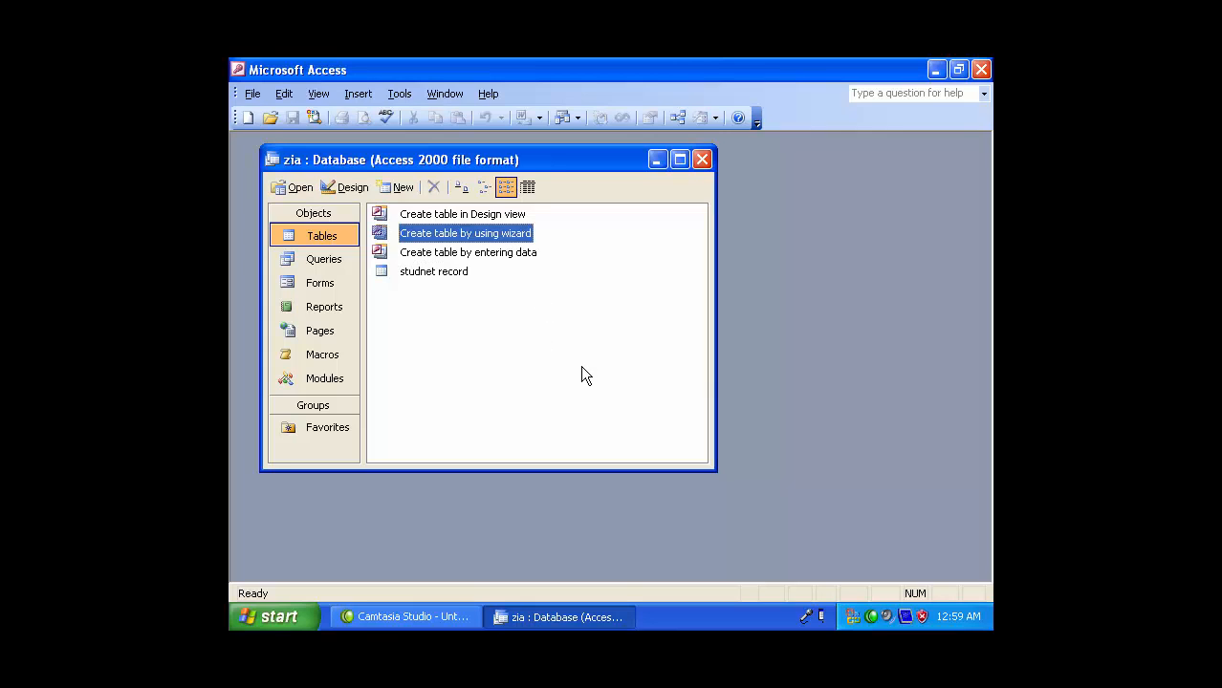
- Start the Table Wizard, browse the Business samples and base the table on Mailing List
double_click(498, 236)
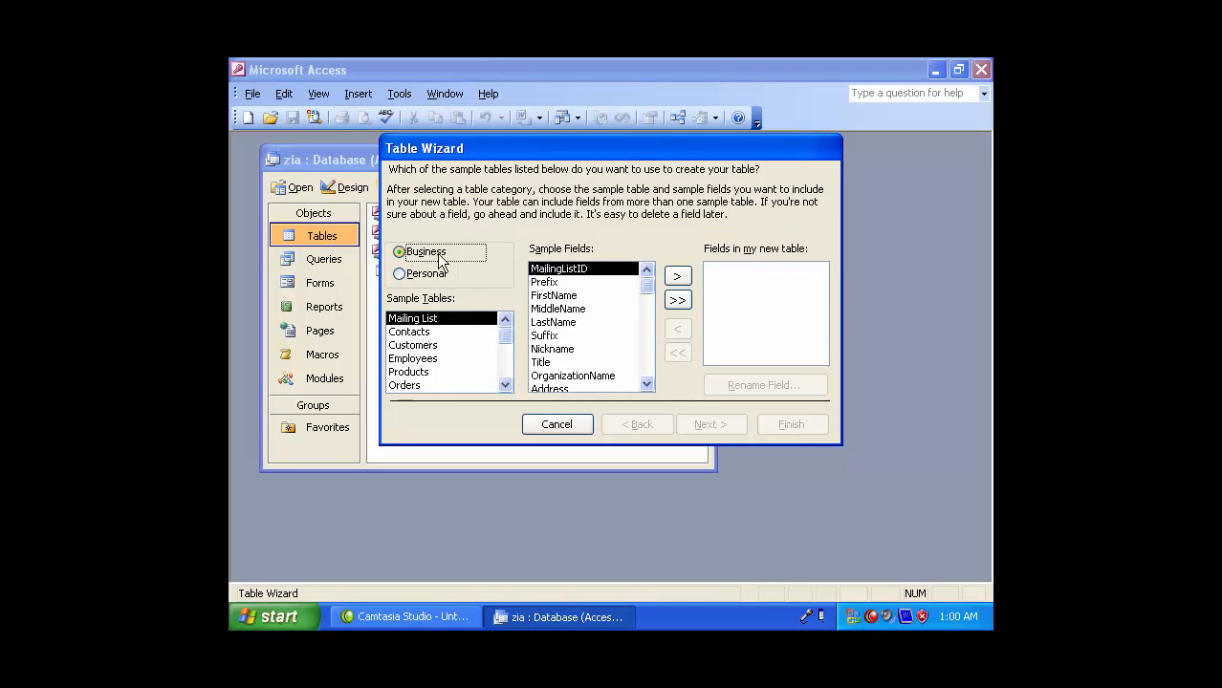
click(423, 274)
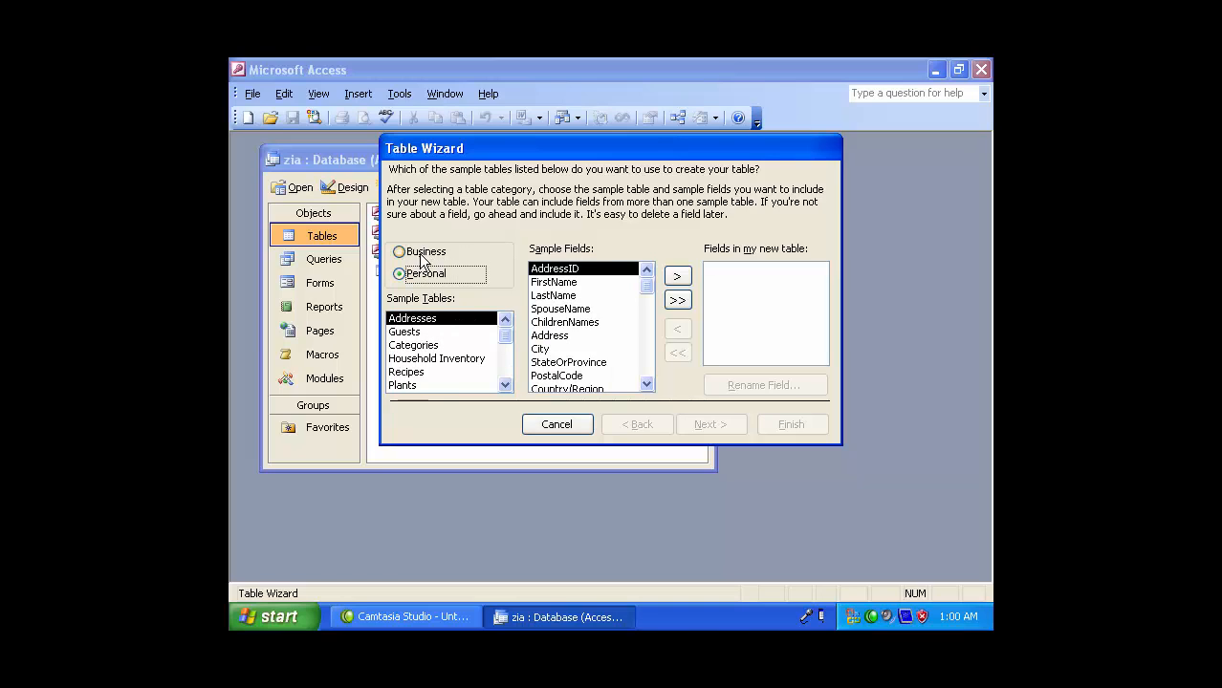
click(420, 253)
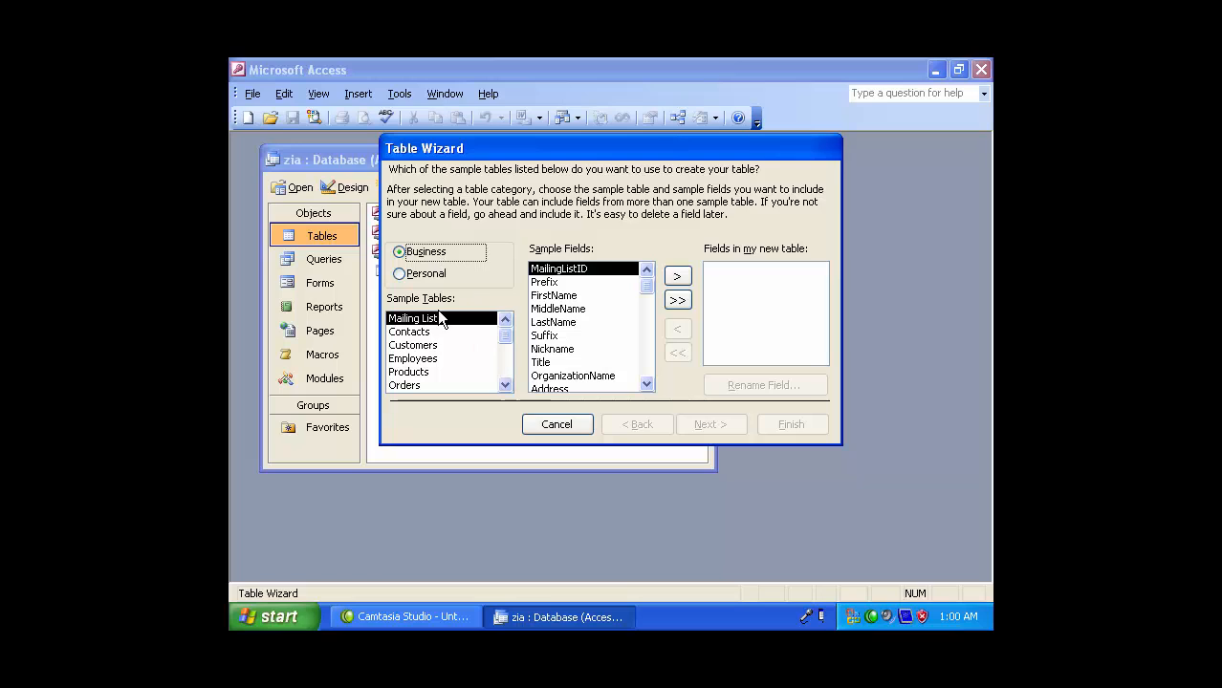
click(420, 345)
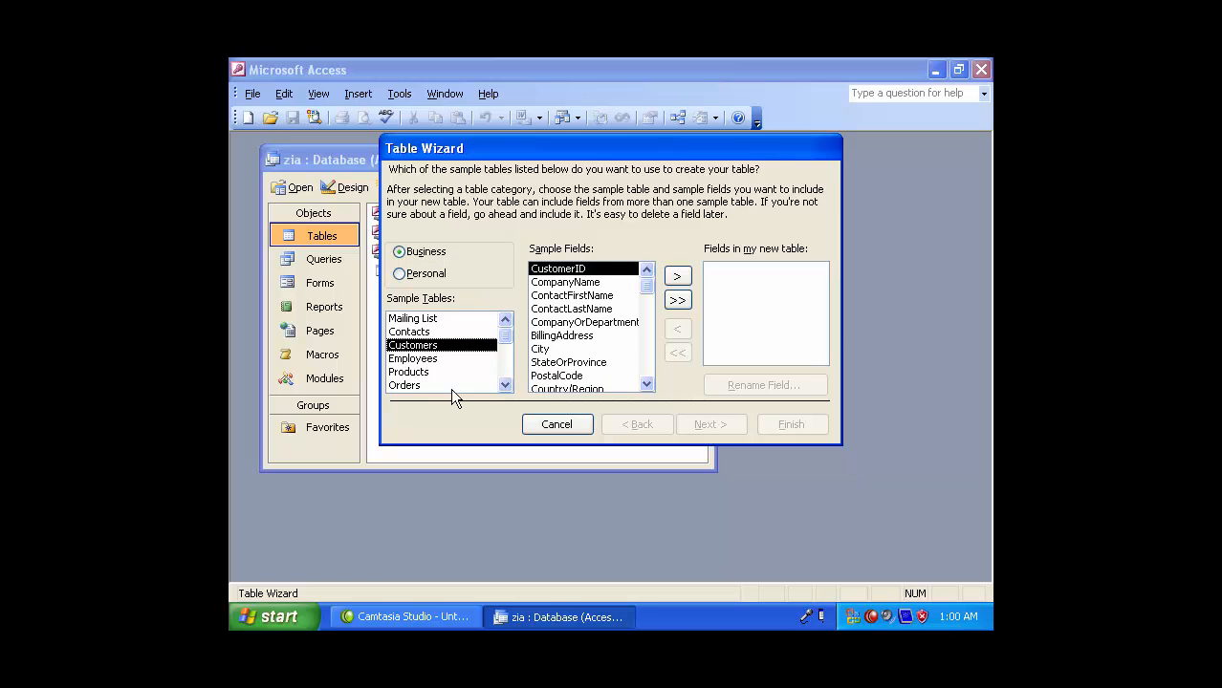
click(423, 374)
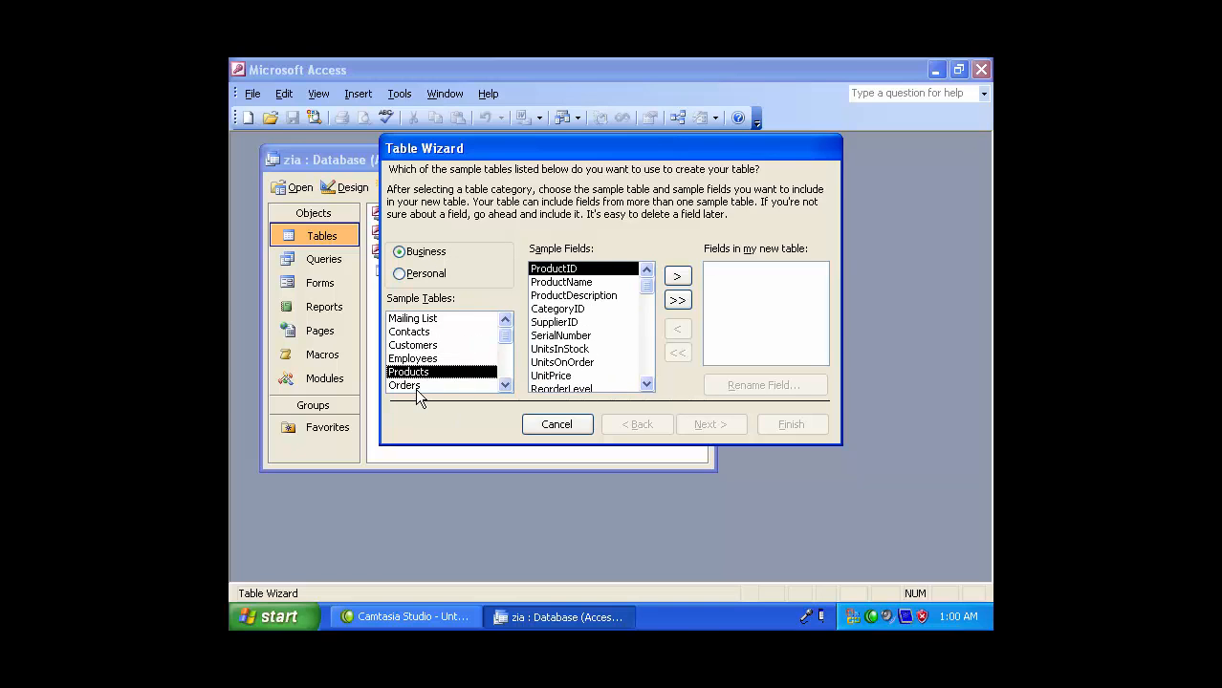
click(415, 386)
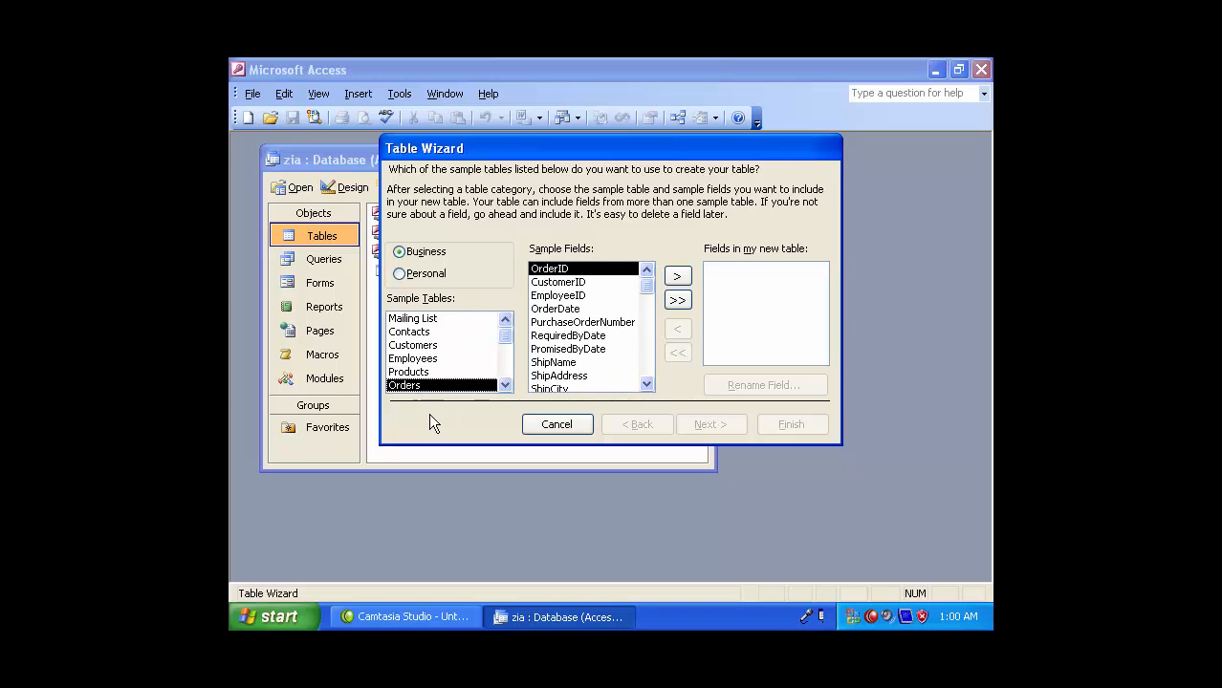
click(504, 384)
click(503, 385)
click(504, 385)
click(504, 384)
click(503, 384)
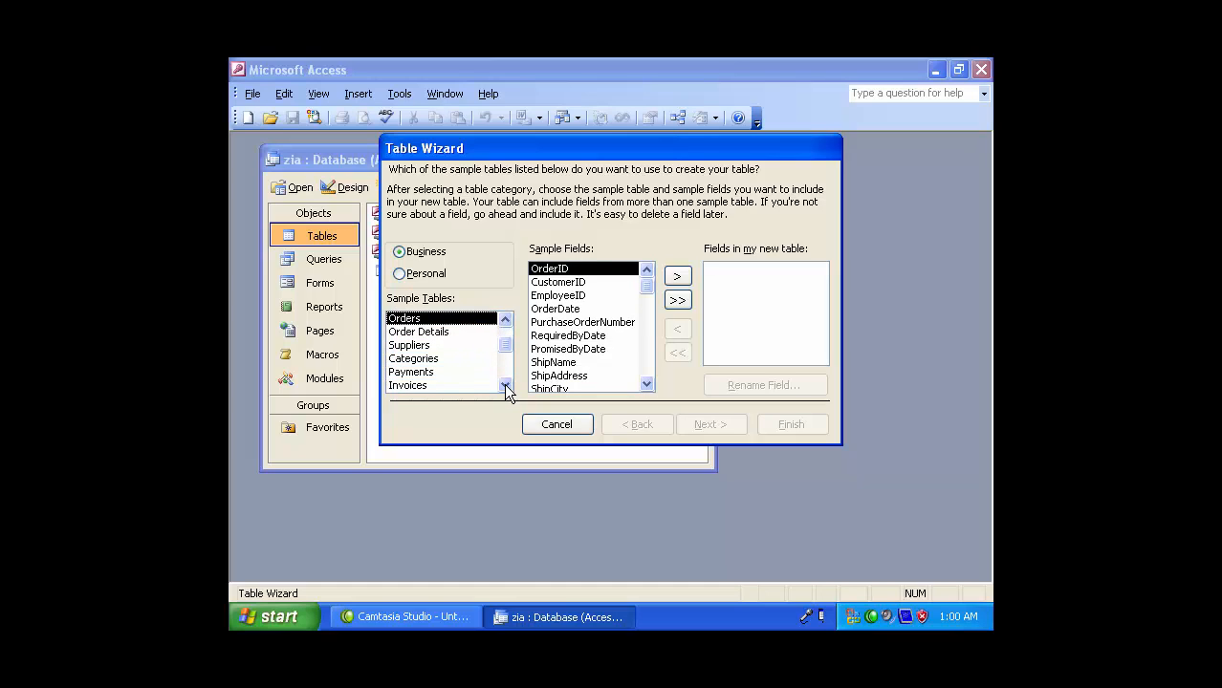
click(504, 383)
drag(505, 347, 506, 311)
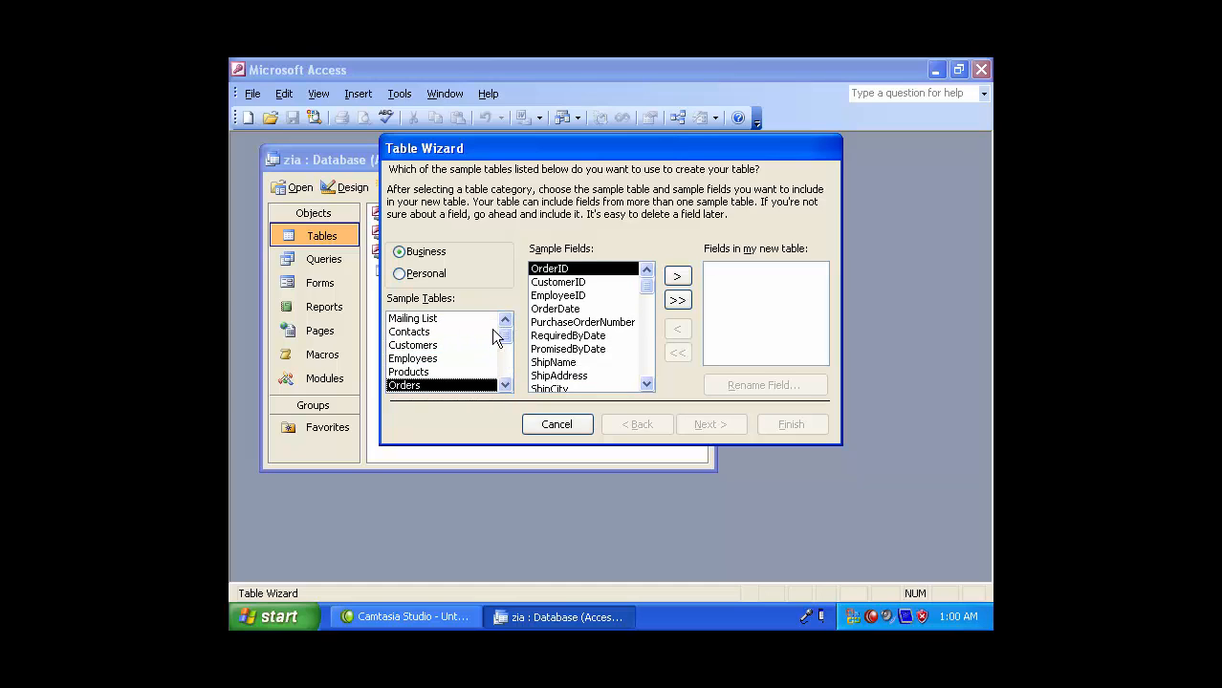
click(432, 319)
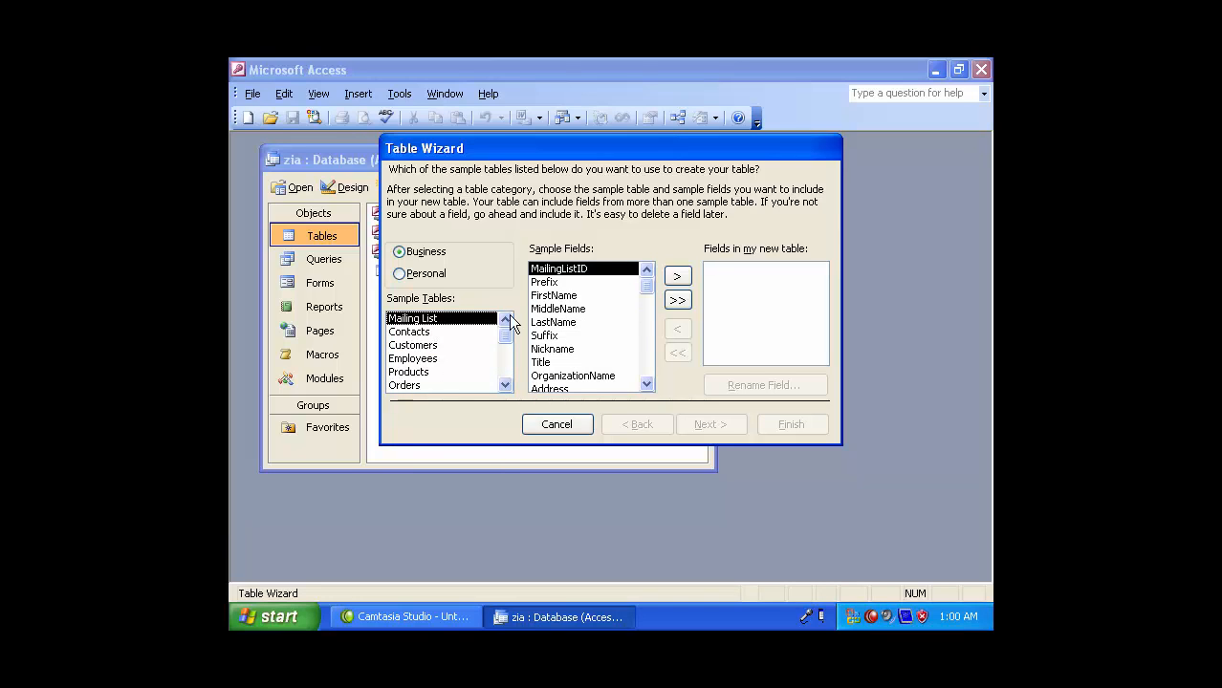
- Add FirstName, MiddleName, LastName, Nickname, Title and OrganizationName to the new table
click(559, 297)
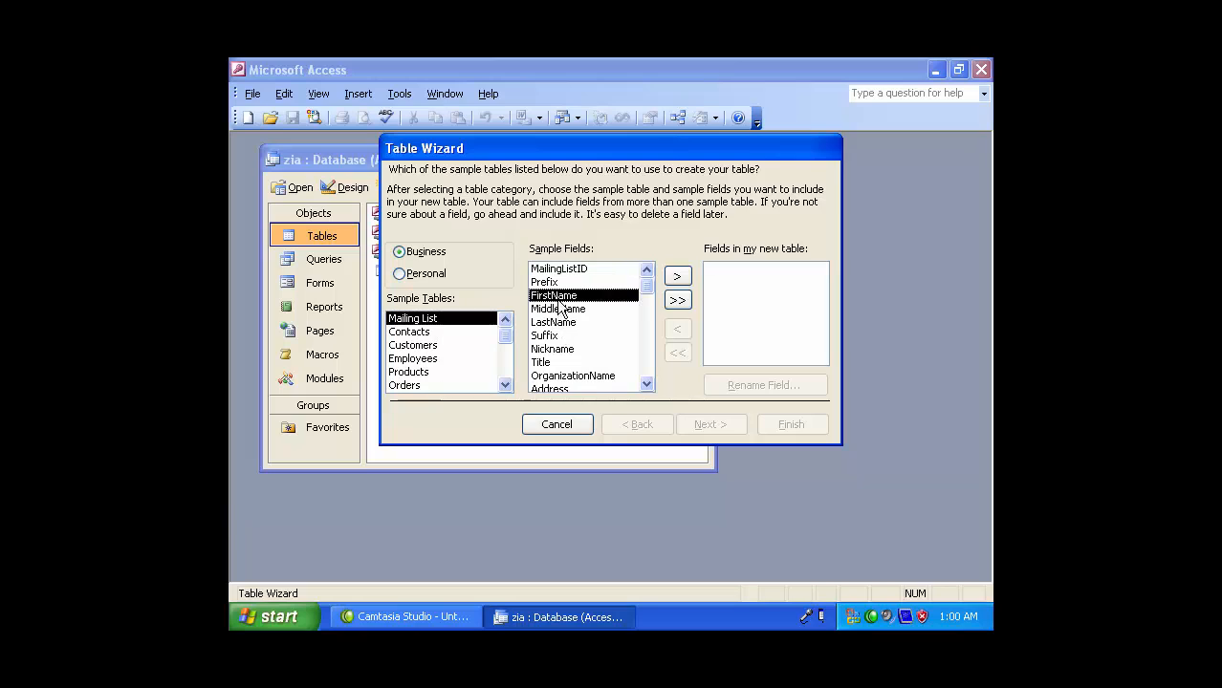
click(677, 276)
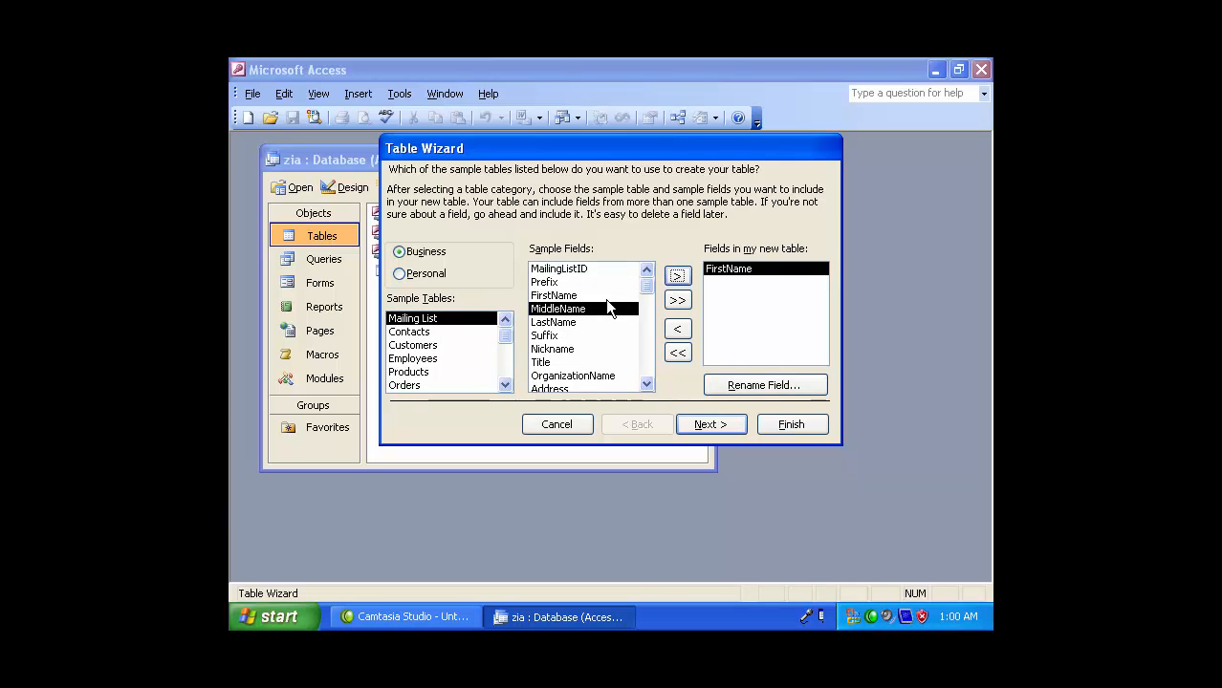
click(677, 276)
click(677, 276)
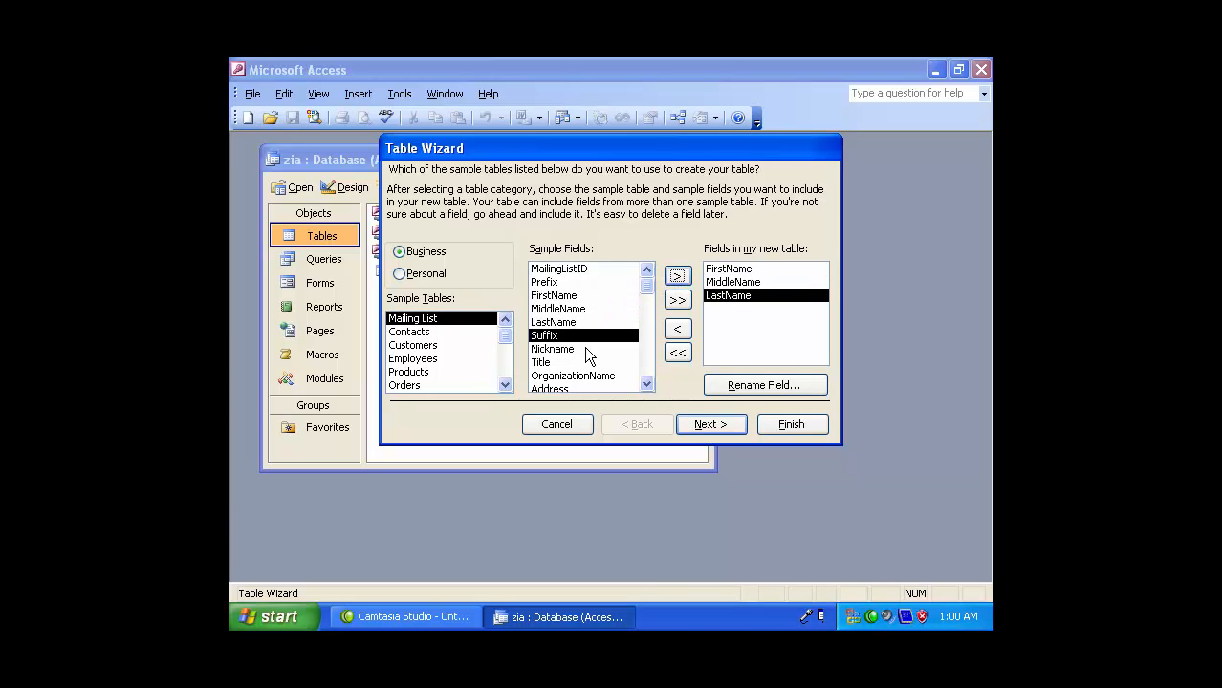
click(585, 350)
click(677, 276)
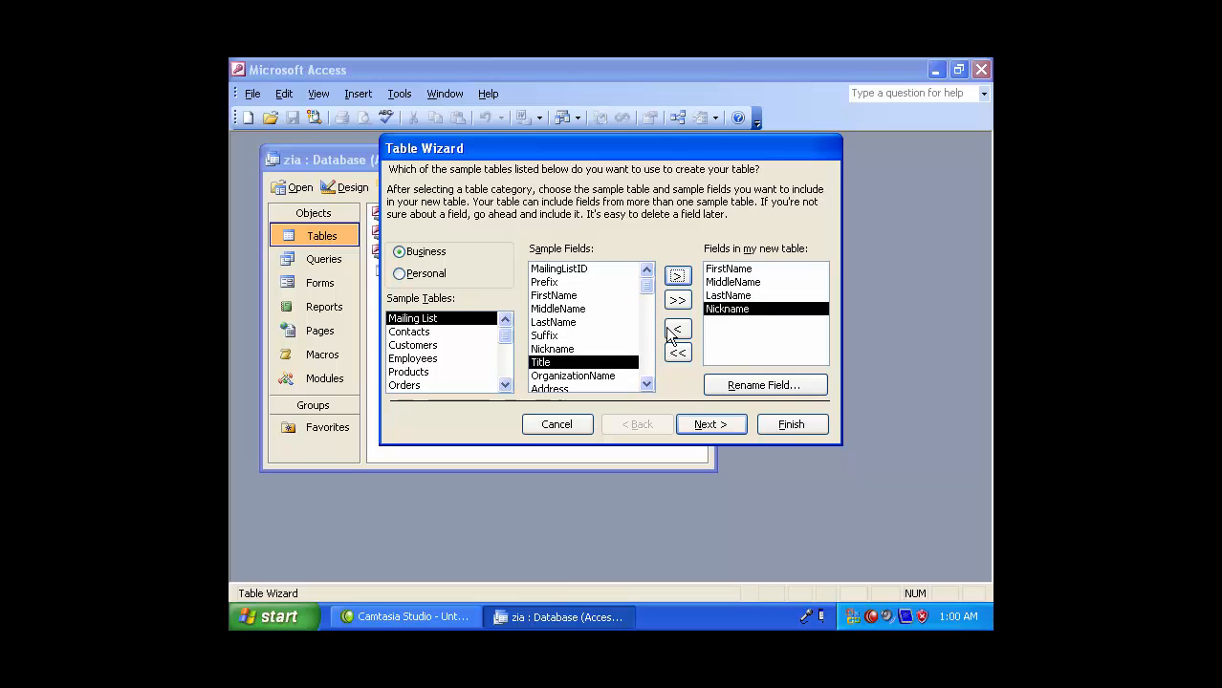
click(676, 276)
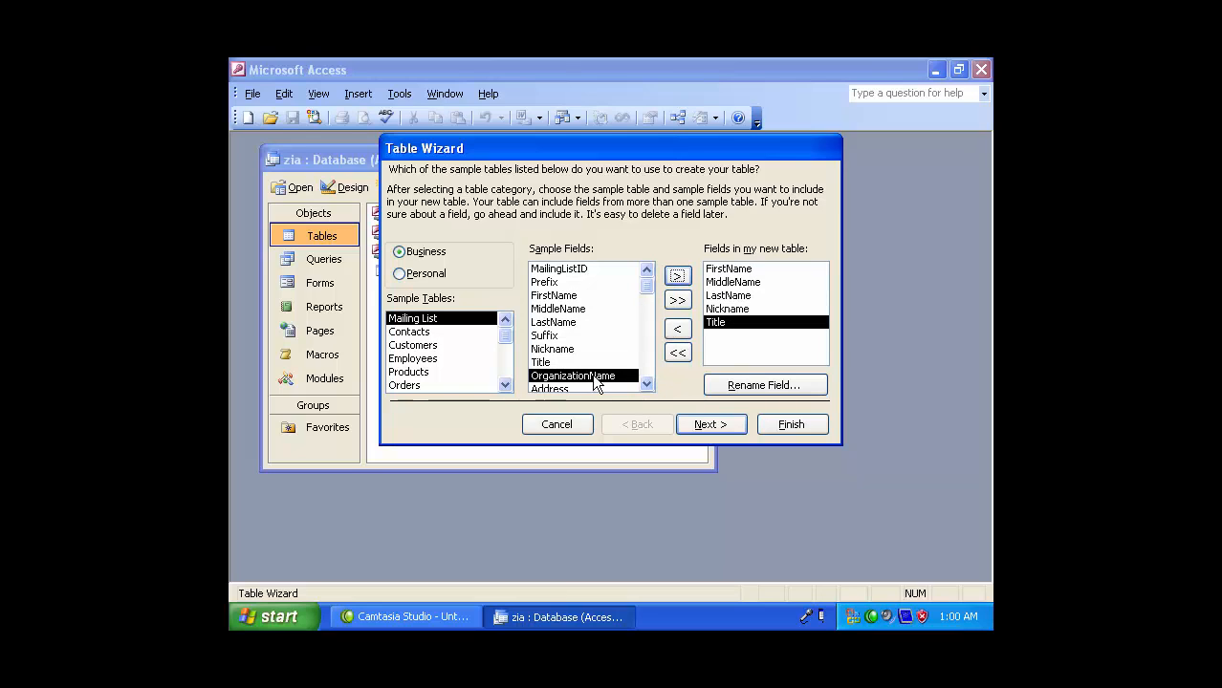
click(677, 276)
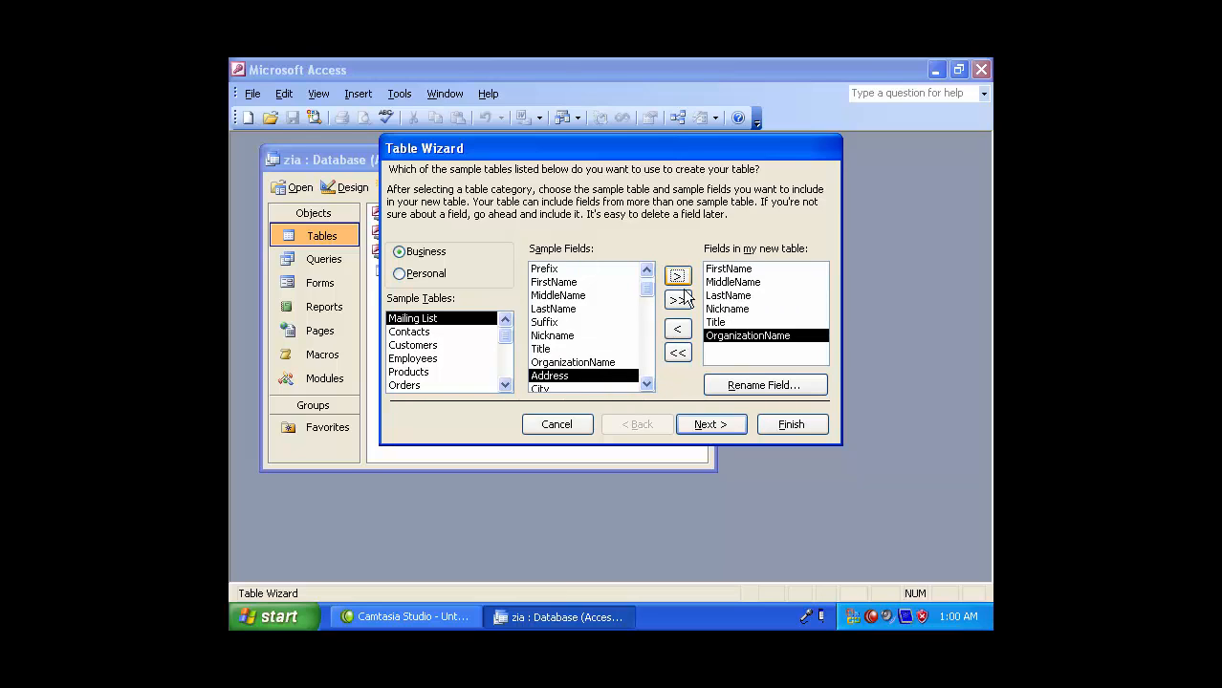
- Add City, HomePhone and WorkPhone fields and move on to naming the table
click(645, 385)
click(644, 386)
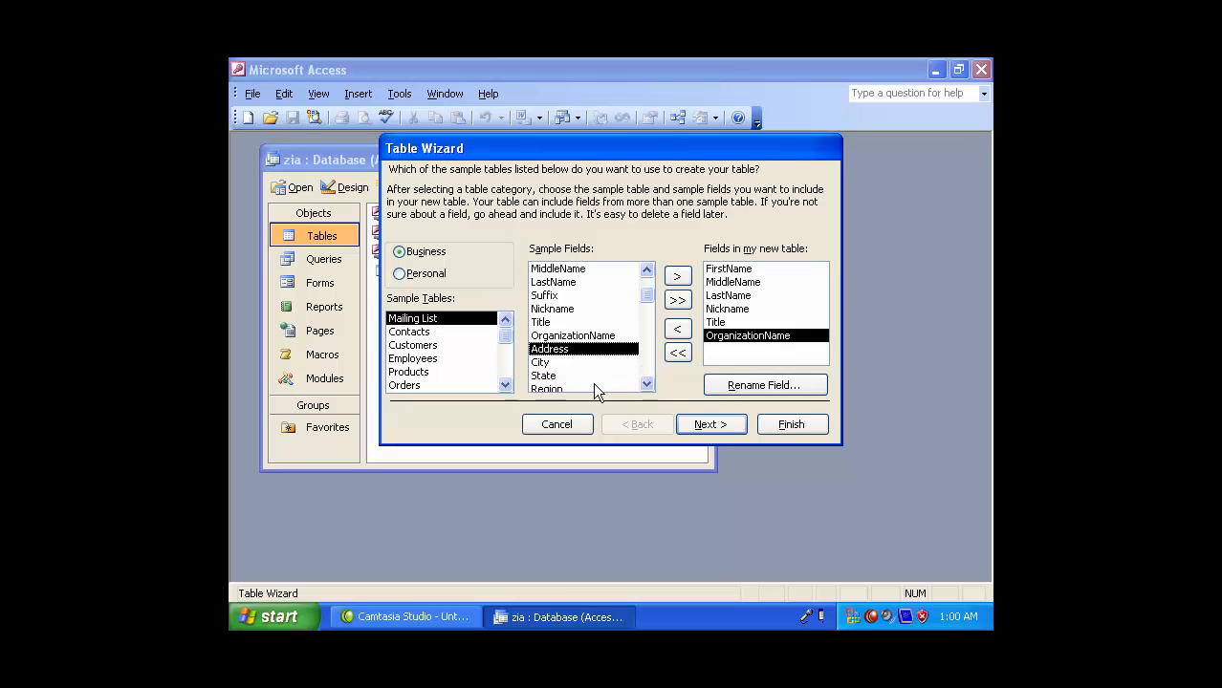
click(543, 363)
click(676, 276)
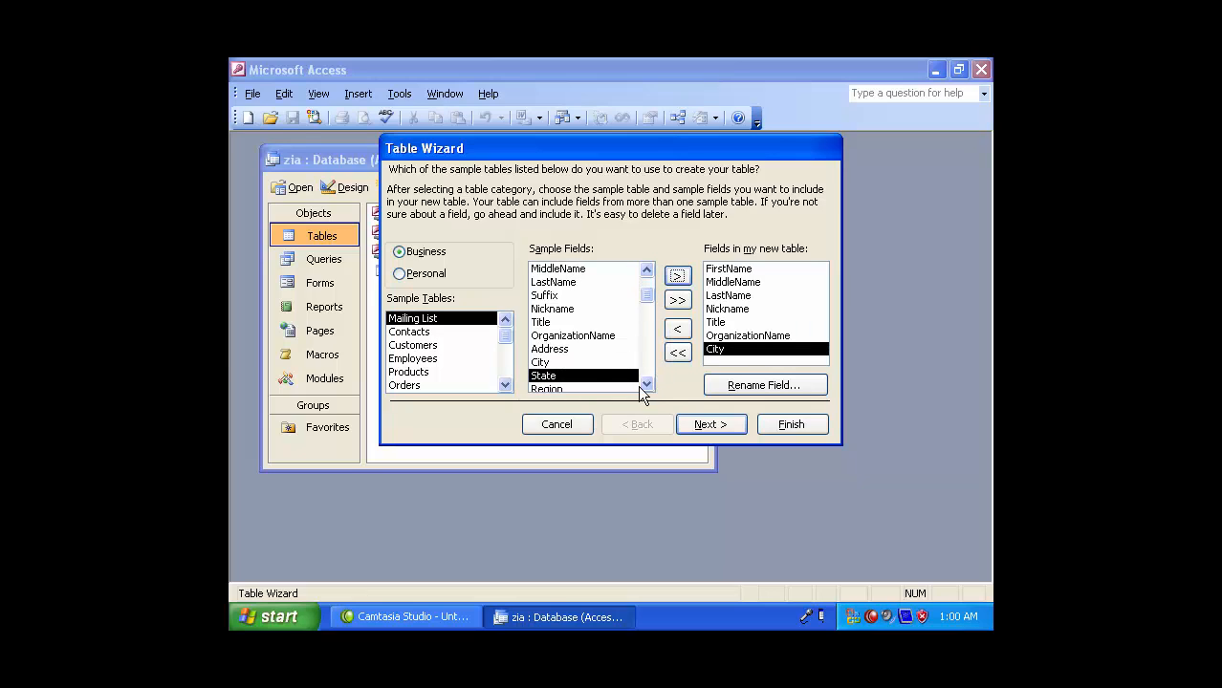
click(646, 385)
click(647, 384)
click(647, 384)
click(646, 385)
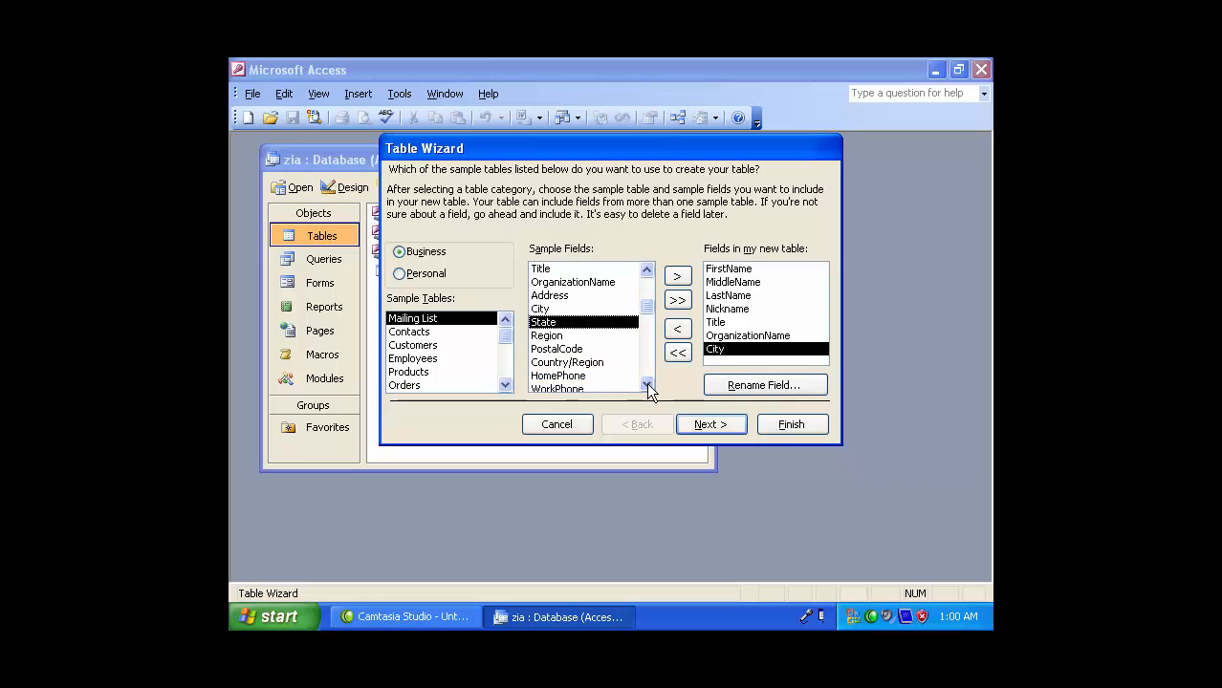
click(646, 385)
click(558, 363)
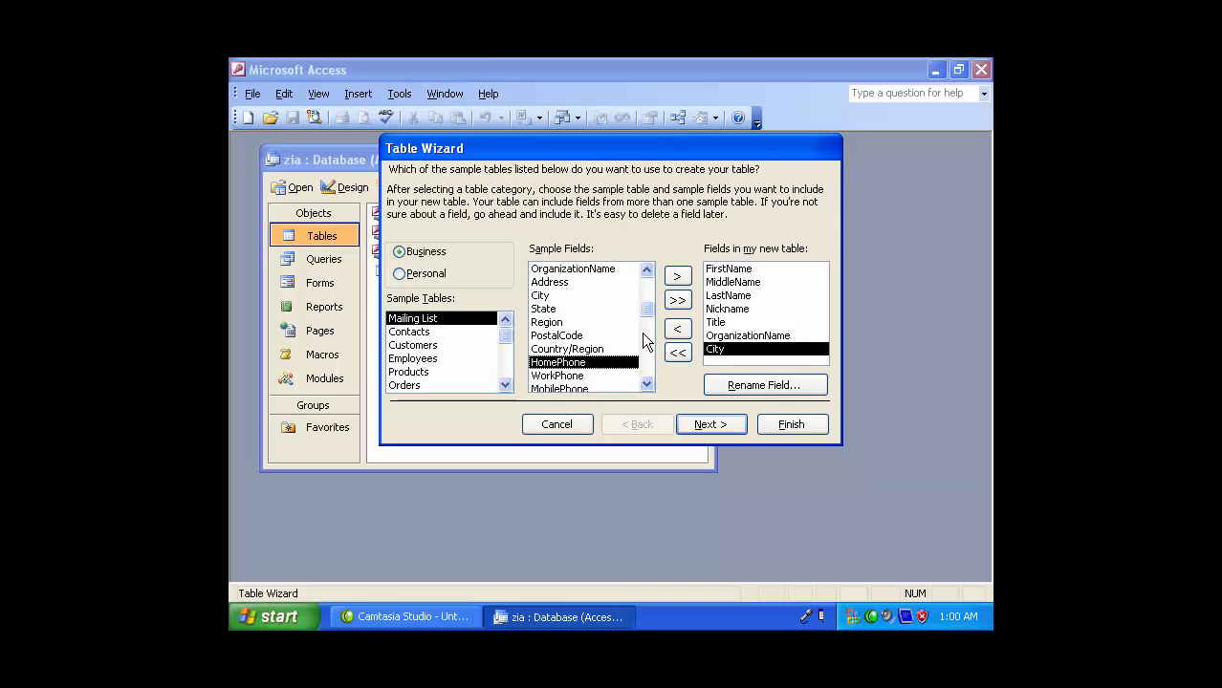
click(675, 279)
click(674, 279)
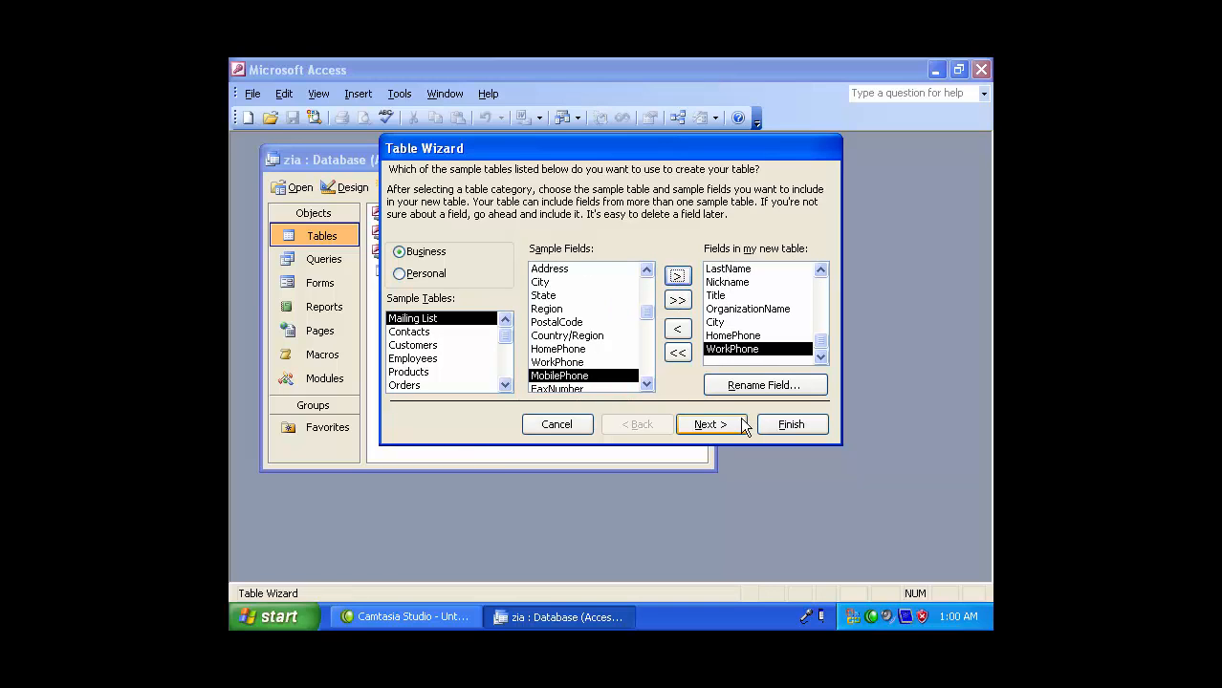
click(709, 424)
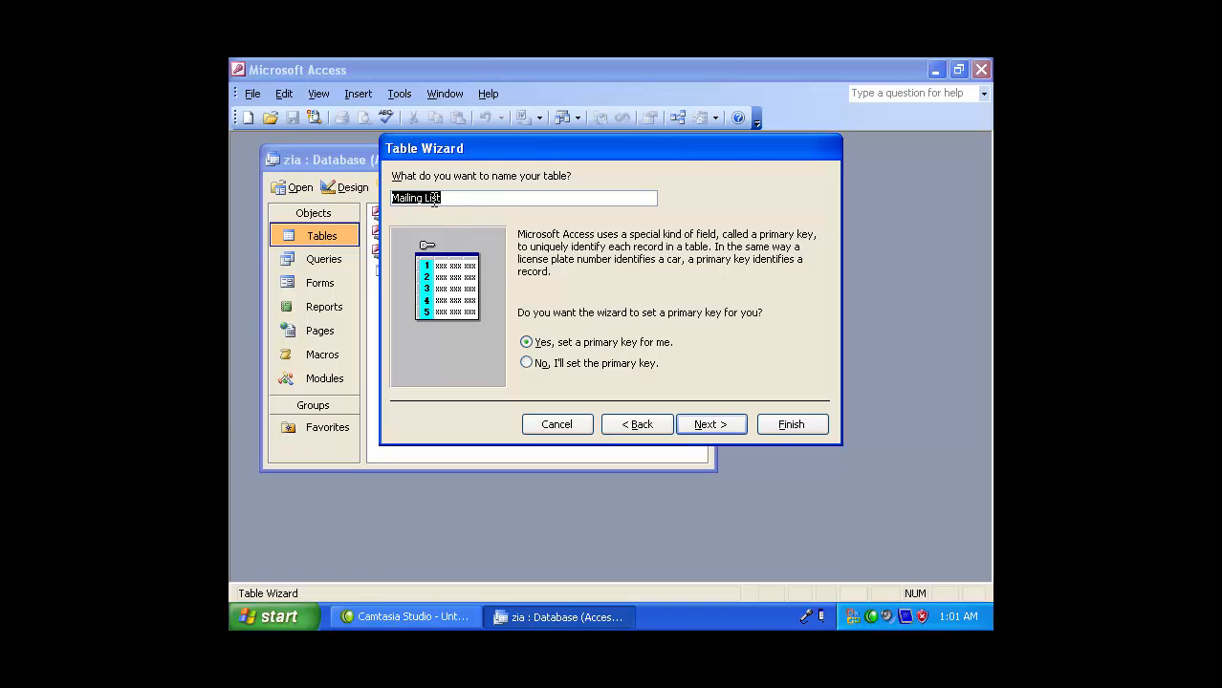
- Keep the name Mailing List, accept the automatic primary key, and finish to enter data directly
click(474, 198)
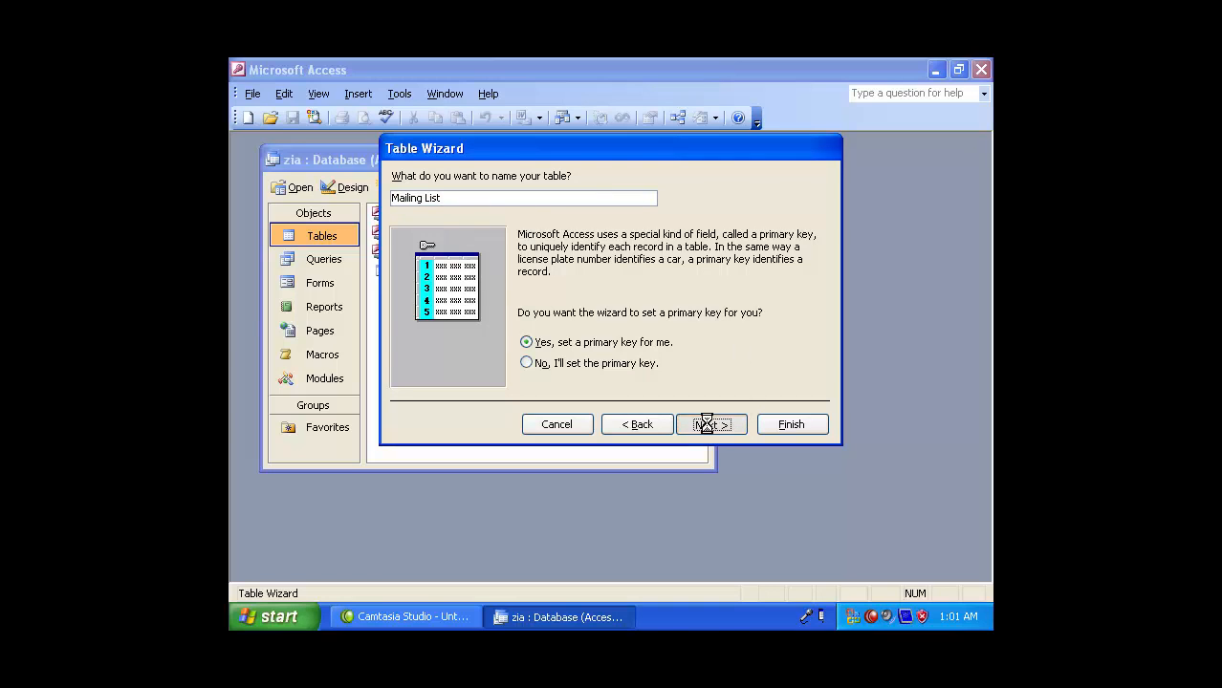
click(724, 423)
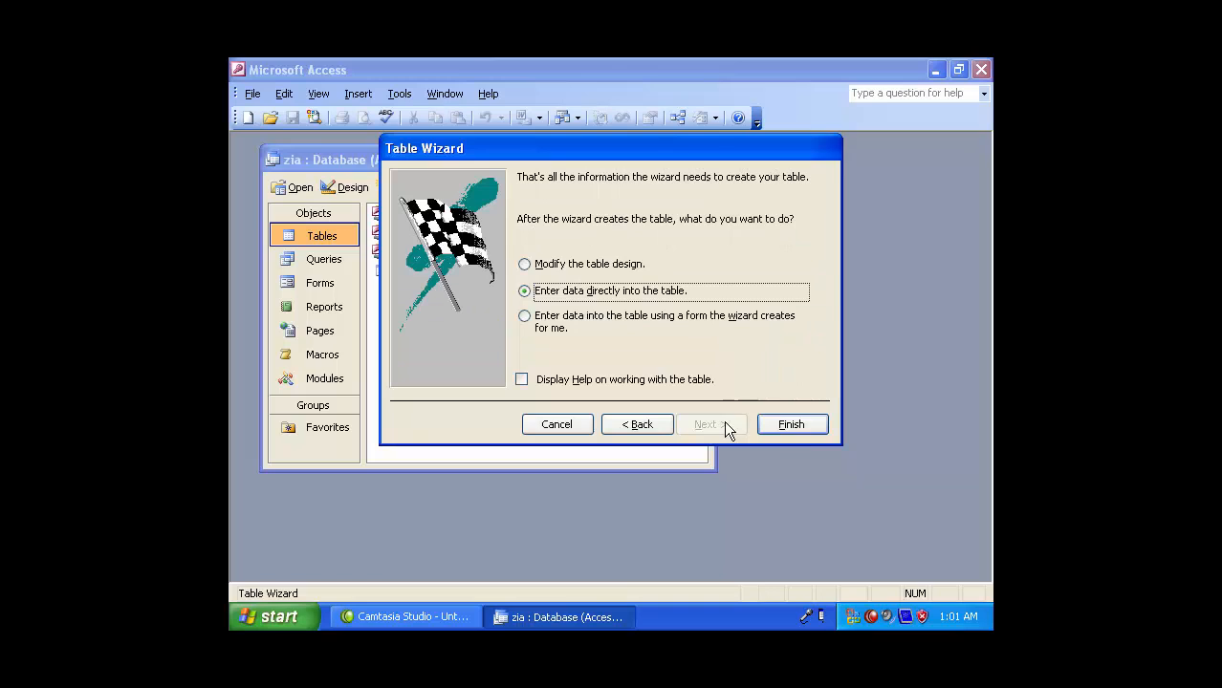
click(790, 426)
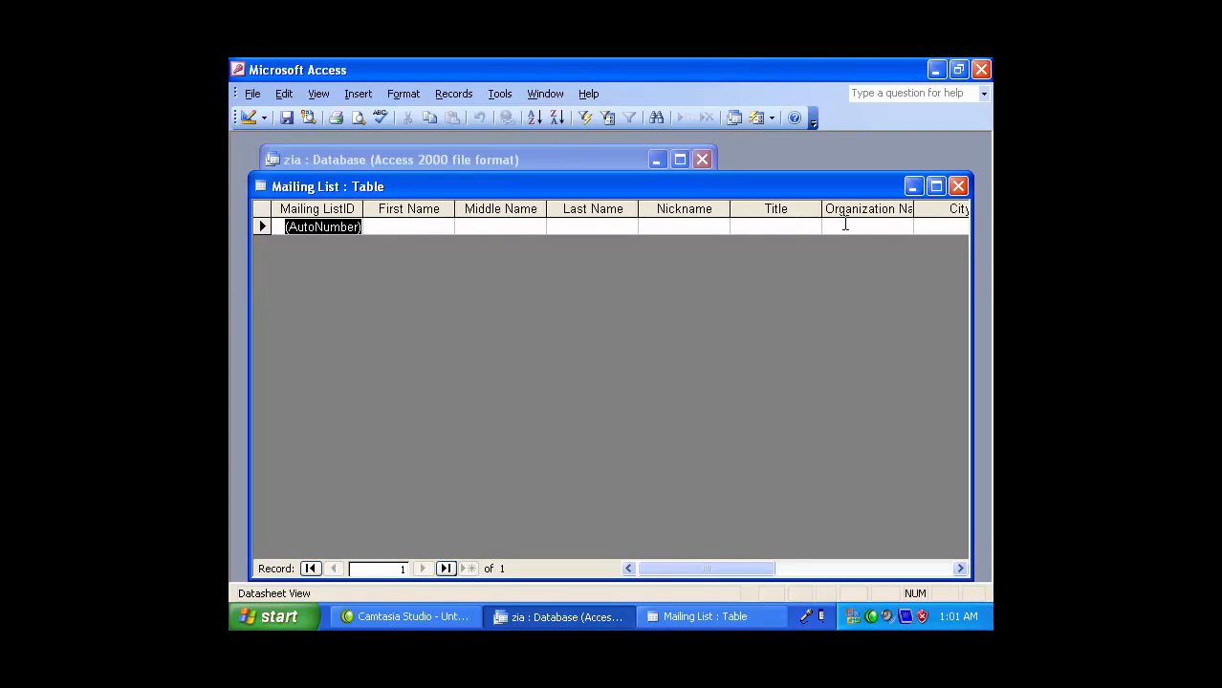
- Enter the person's first, middle and last name in the first Mailing List record
click(431, 224)
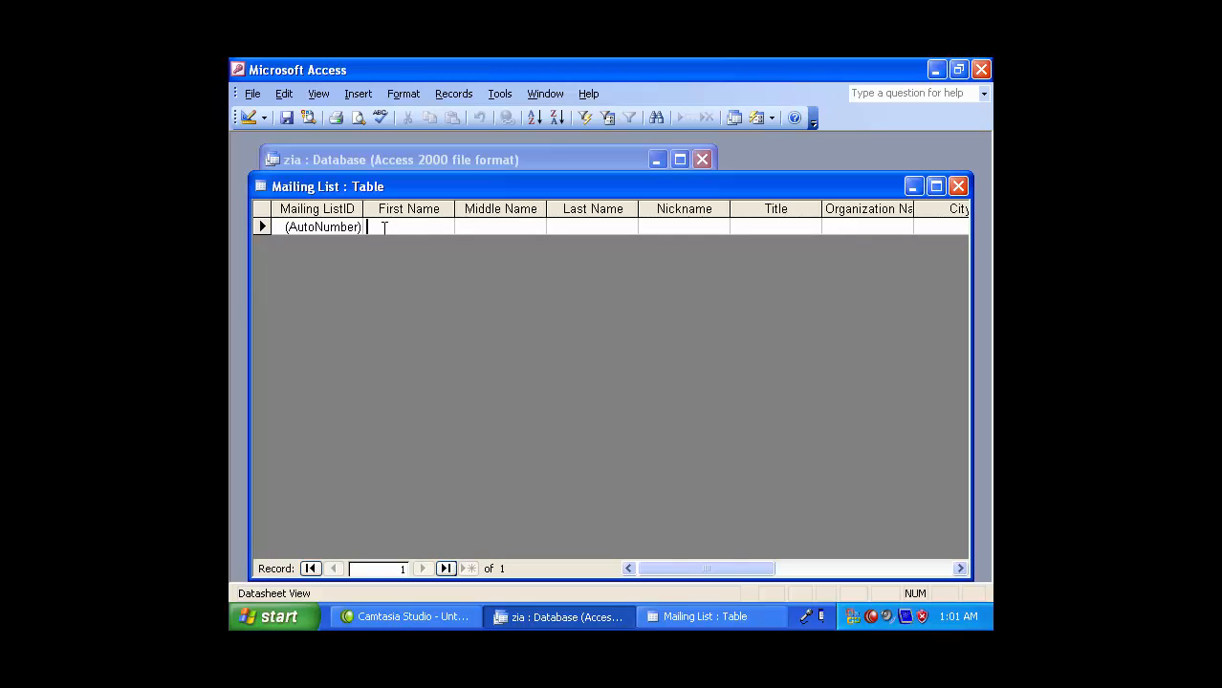
key(Tab)
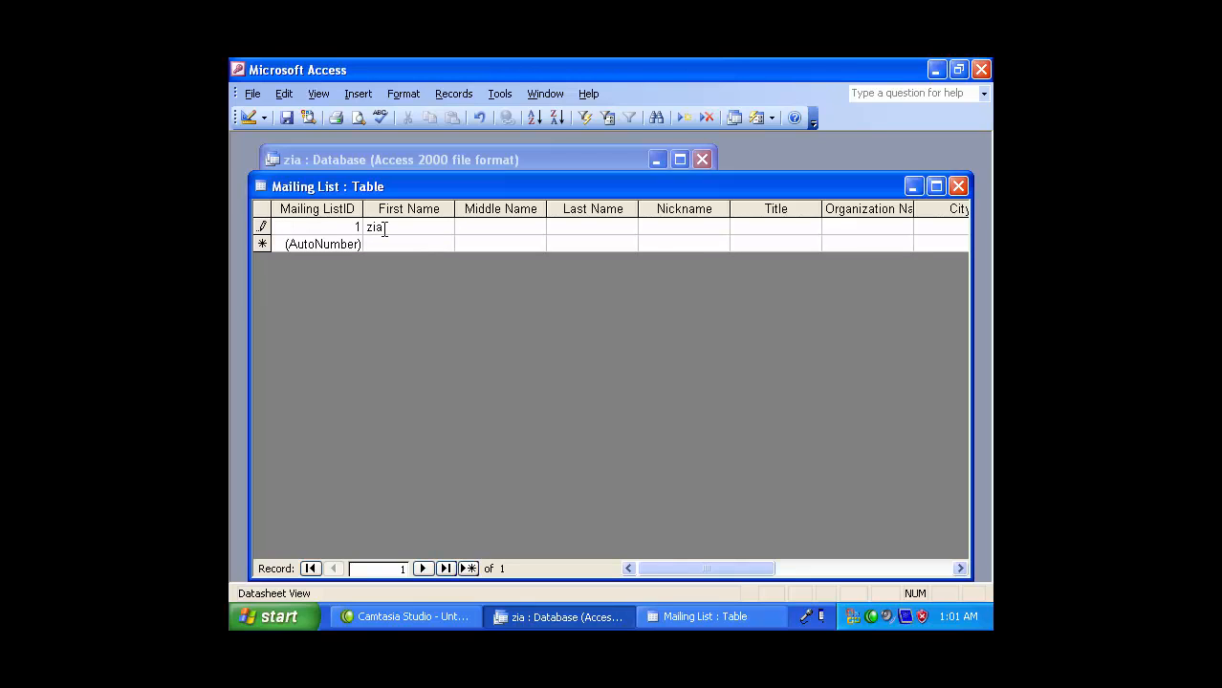
key(Tab)
- Fill in title 'business', organization 'hsdi', the city, and the home and work phone numbers
key(BackSpace)
key(BackSpace)
key(BackSpace)
text(bus)
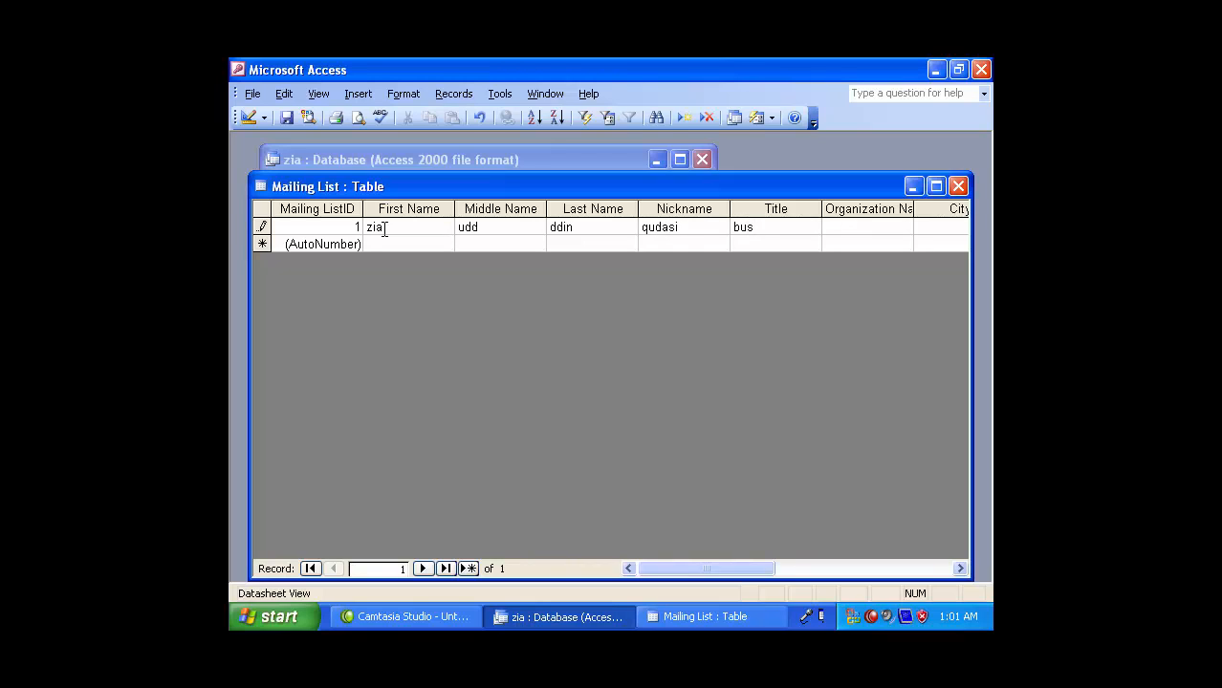
text(iness)
key(Tab)
text(hsdi)
key(Tab)
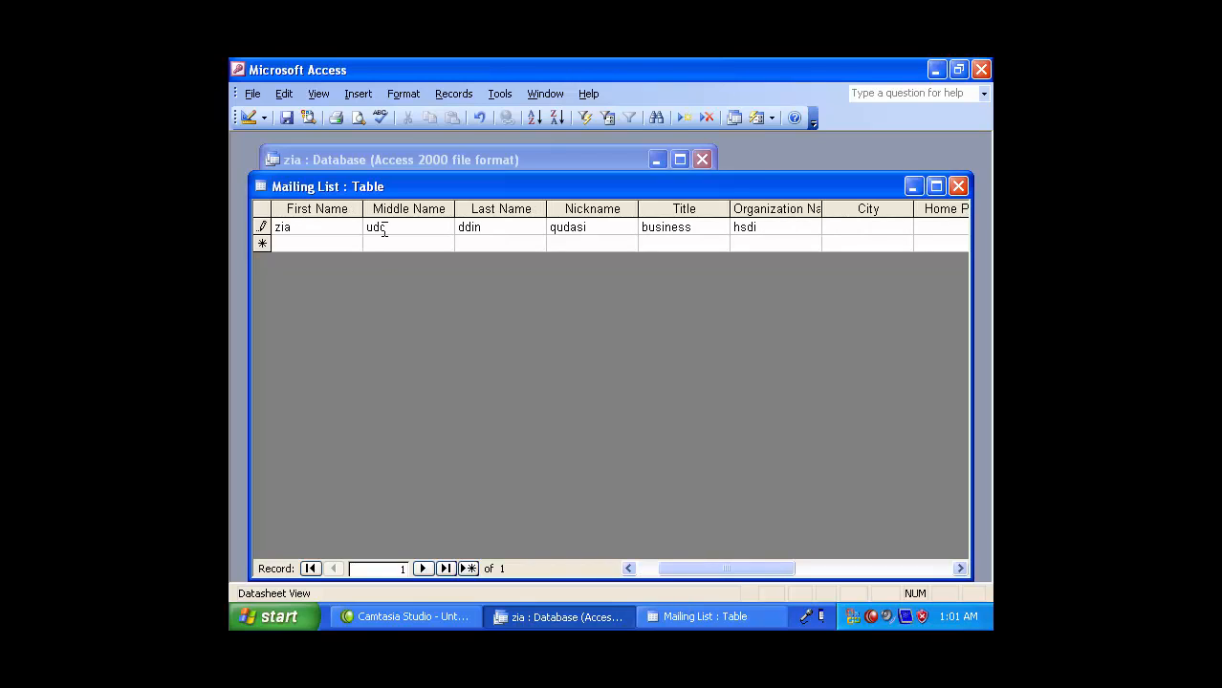
text(kabul)
key(Tab)
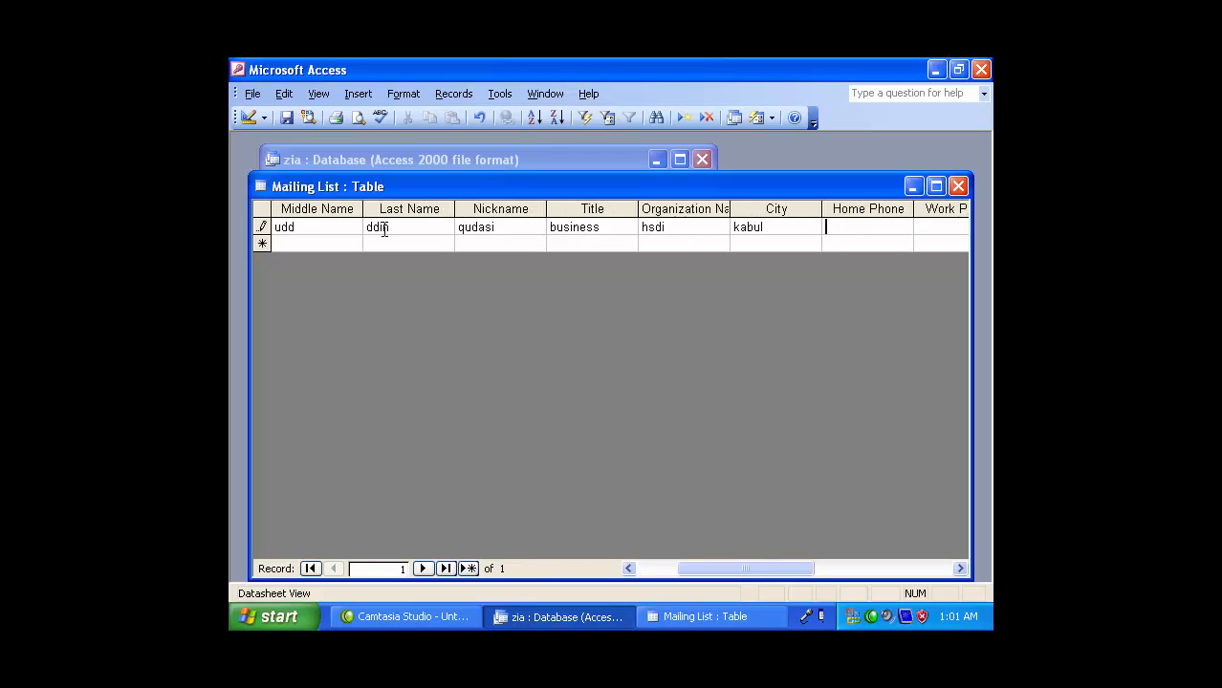
text(987979)
key(Tab)
text(78879789)
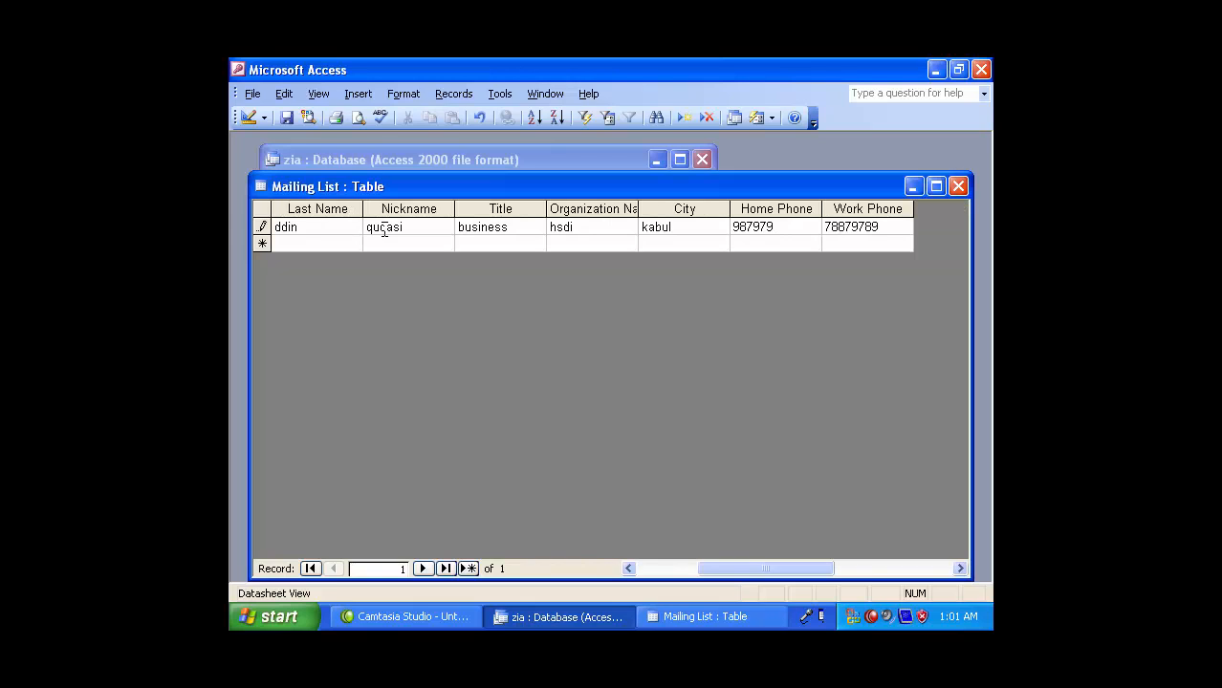
- Close Mailing List and create a new table by entering data
click(952, 189)
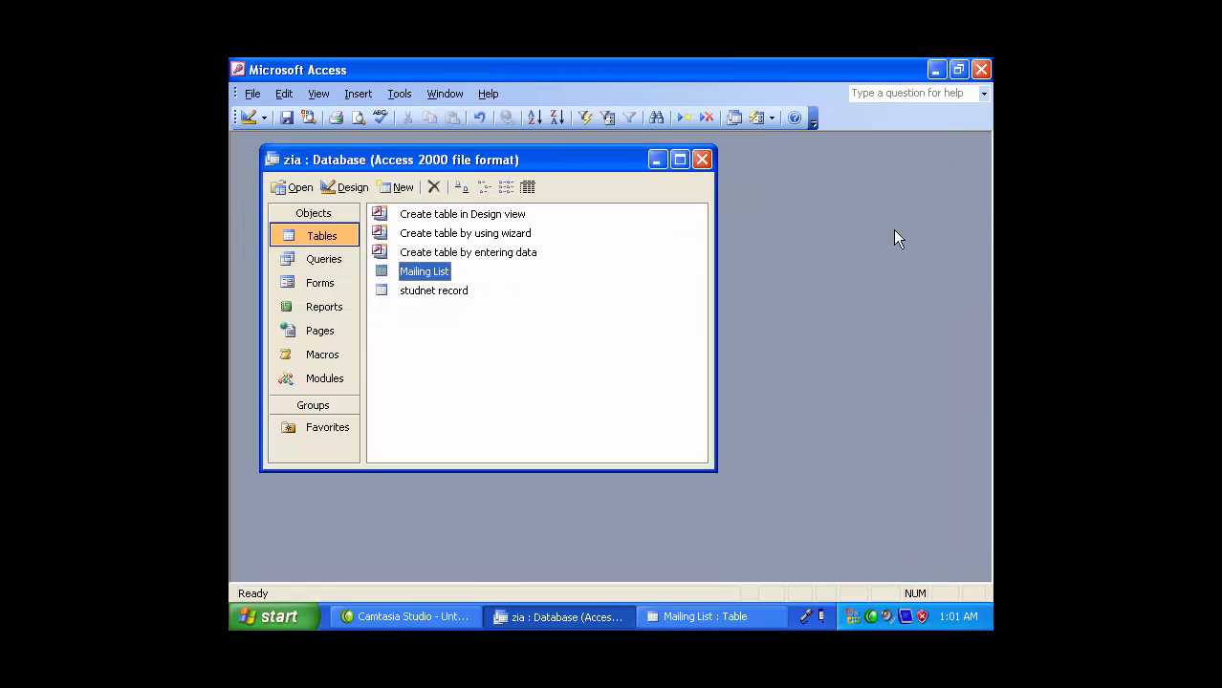
click(441, 235)
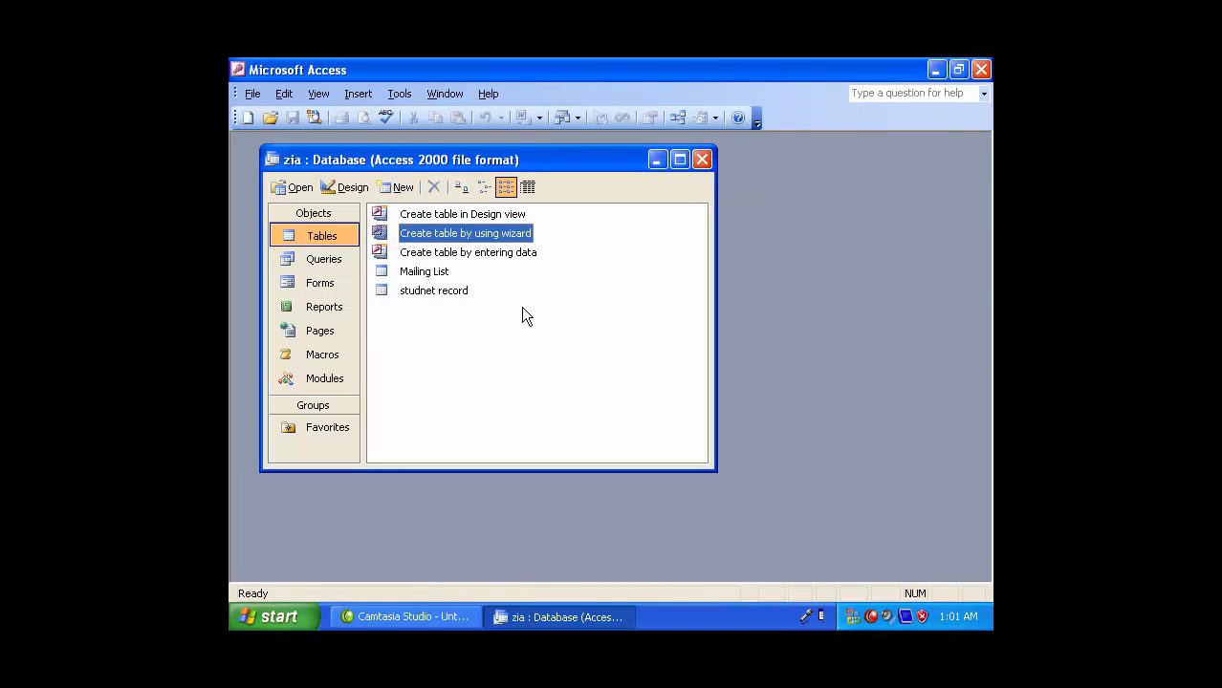
click(452, 253)
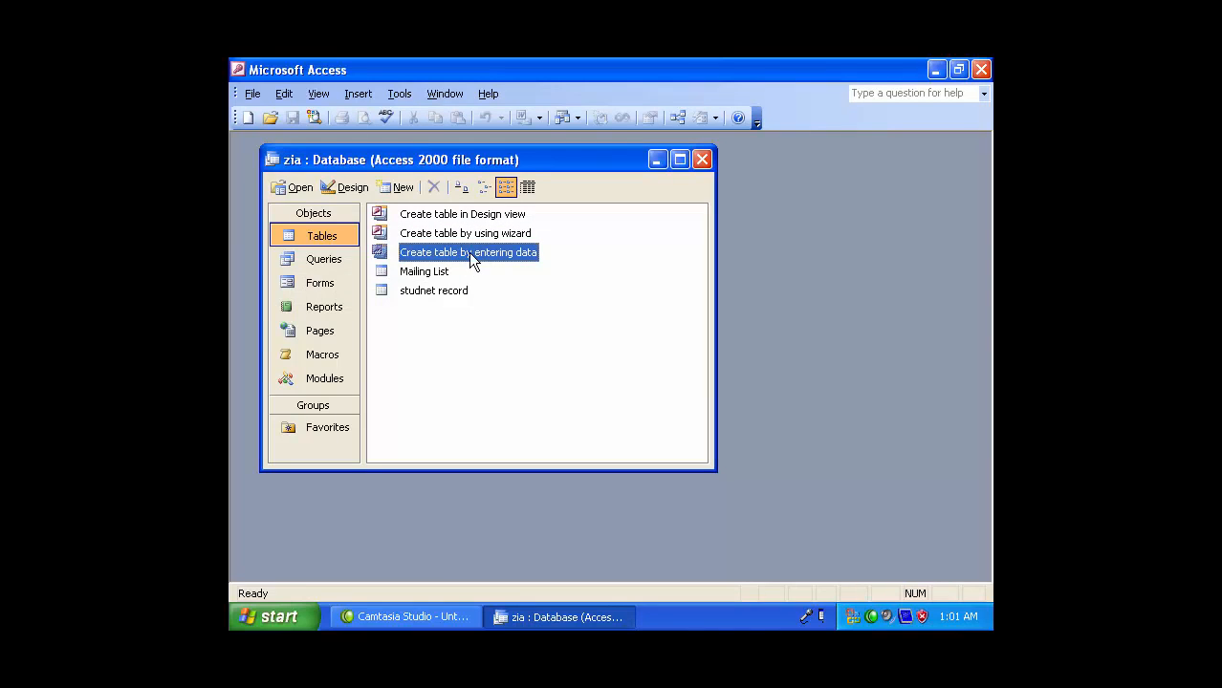
double_click(472, 255)
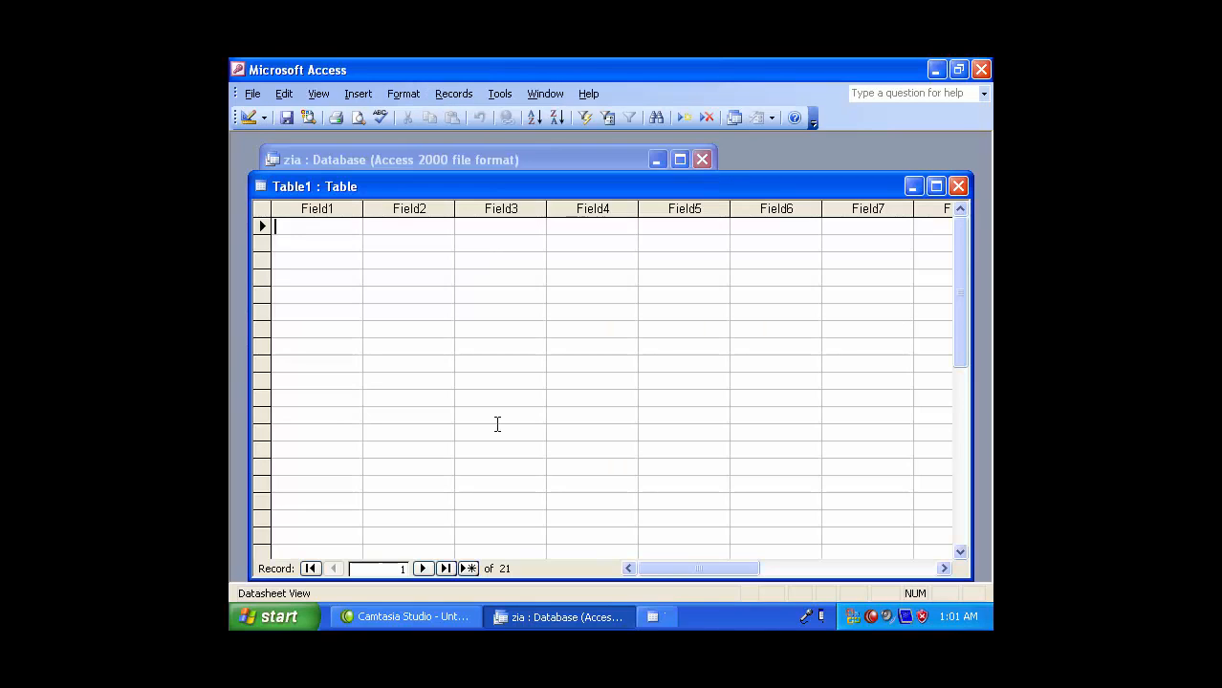
- Rename the Field1 and Field2 columns to name and fname
click(311, 204)
click(405, 206)
click(533, 210)
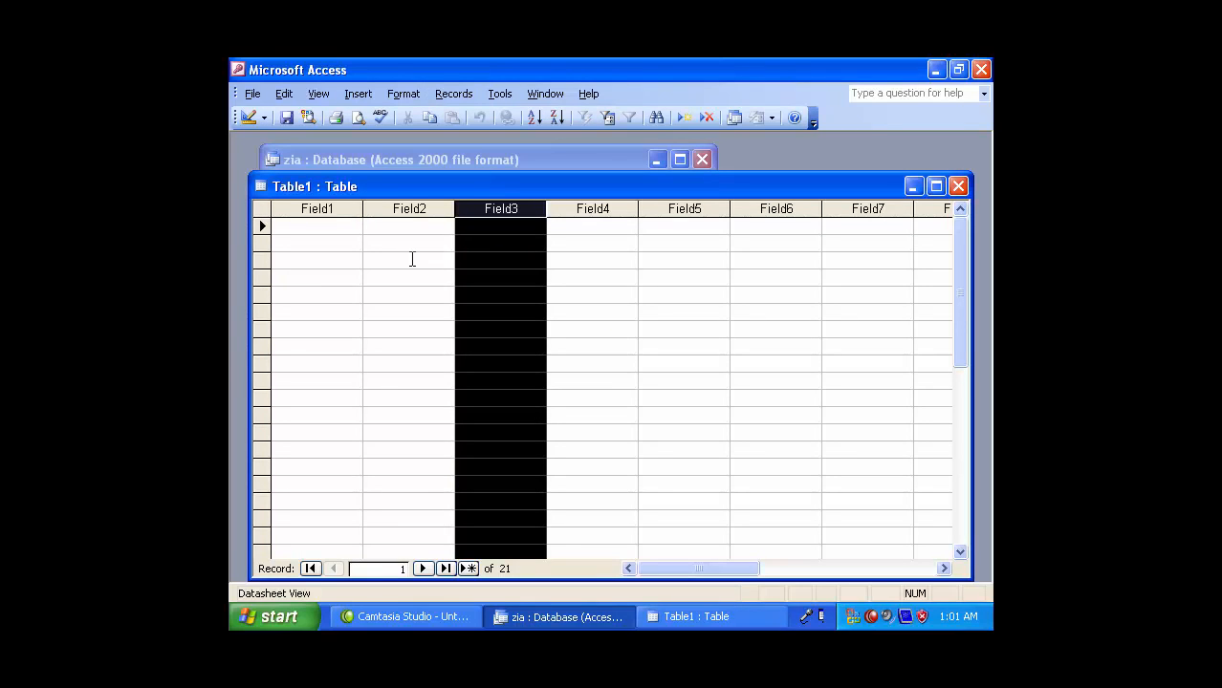
click(333, 207)
double_click(334, 208)
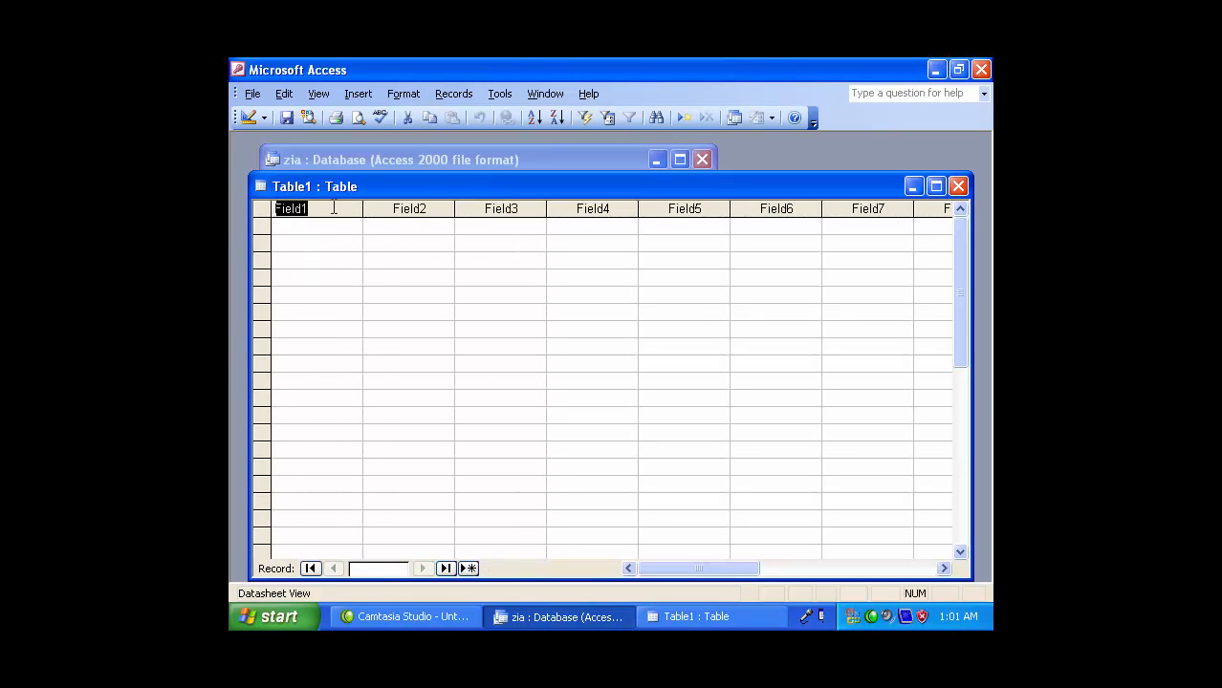
text(name)
click(434, 207)
double_click(434, 206)
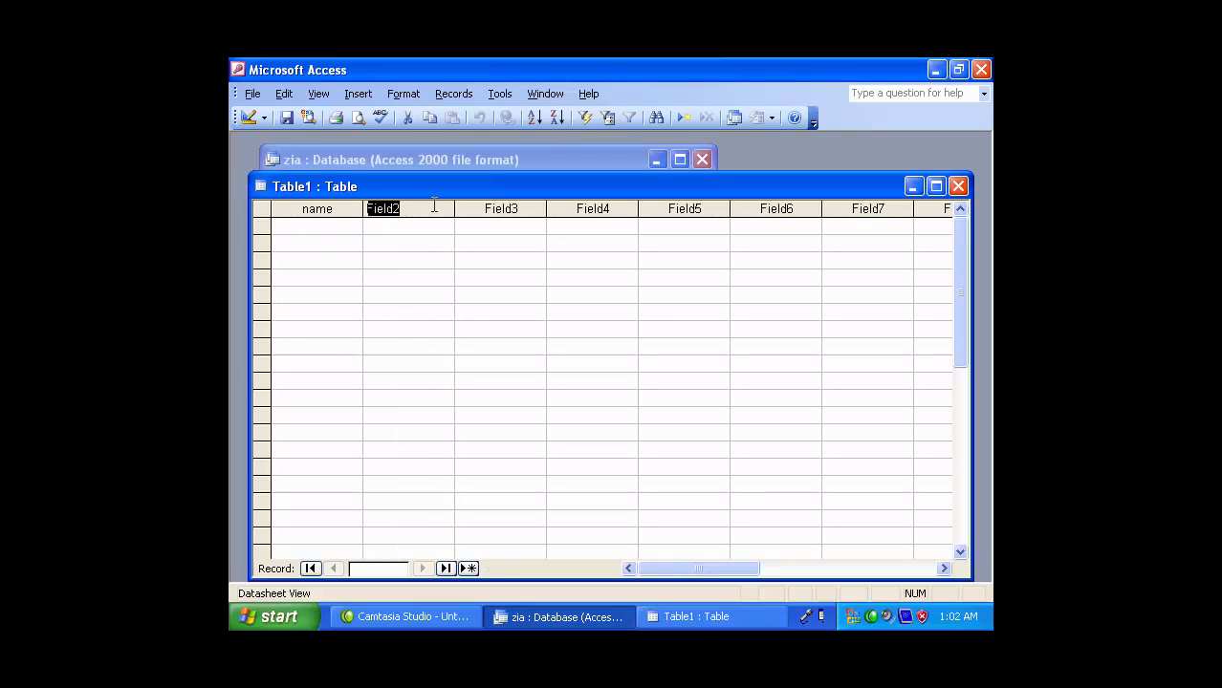
text(fname)
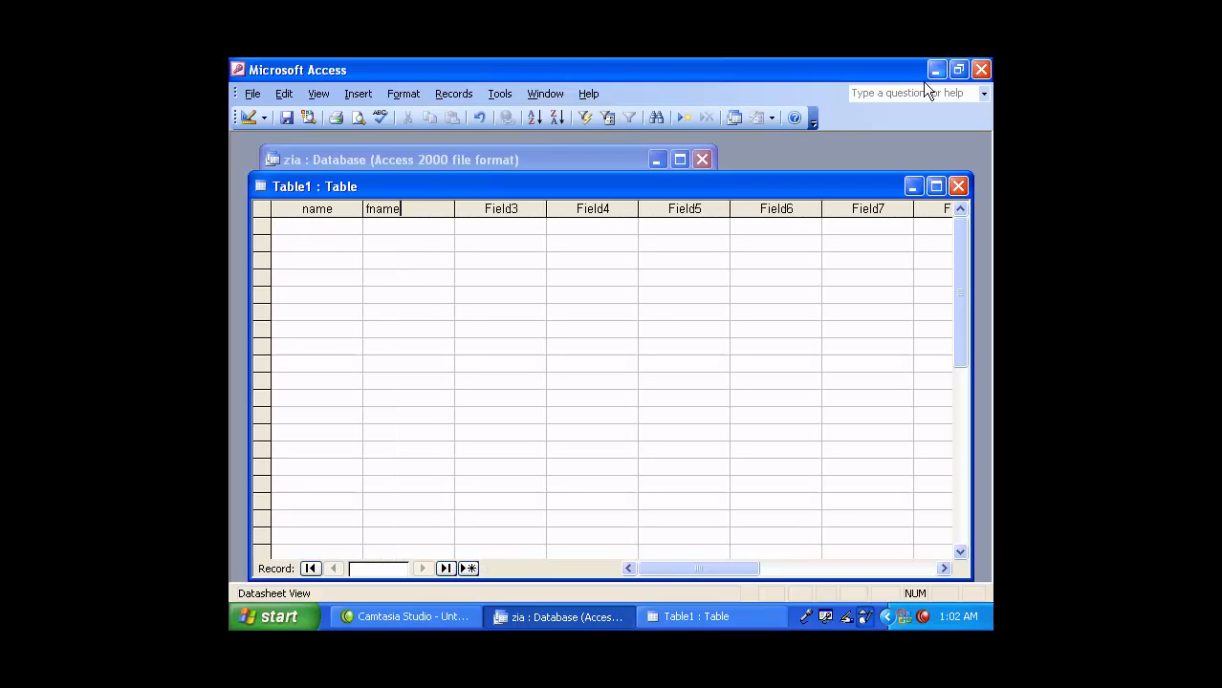
- Rename Field3 to sdfsd and enter sdfsd as the Field4 heading too
click(483, 212)
double_click(483, 211)
text(sdfsd)
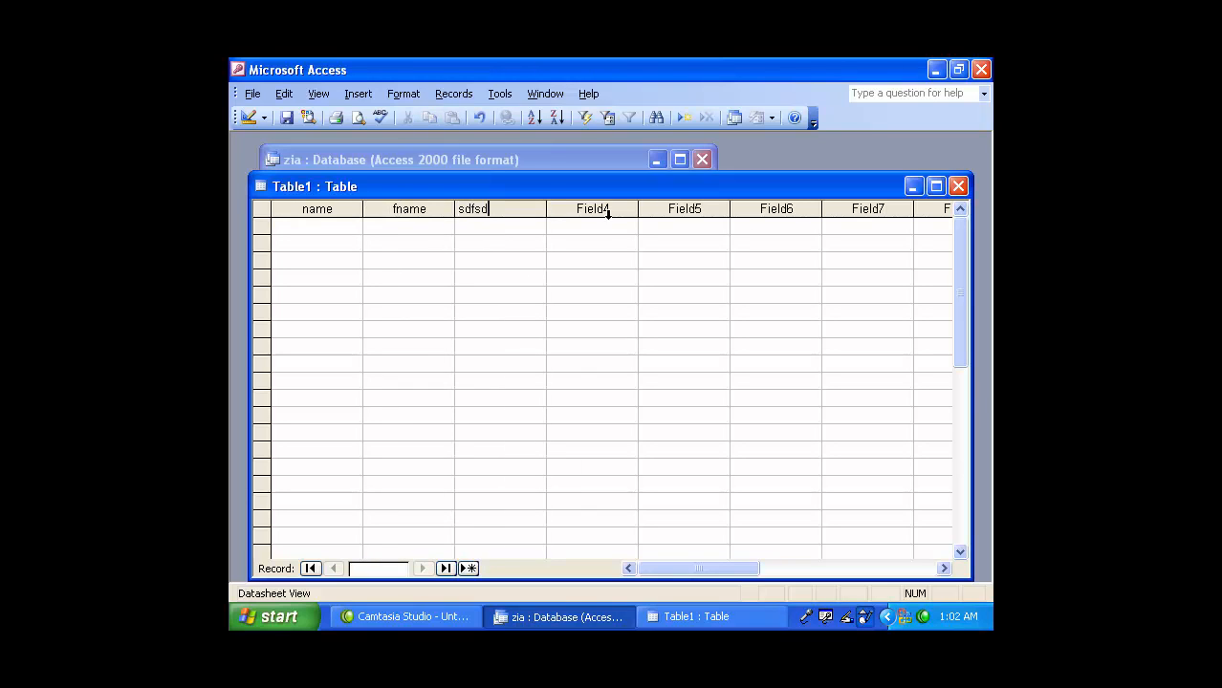
click(605, 210)
double_click(611, 210)
click(615, 205)
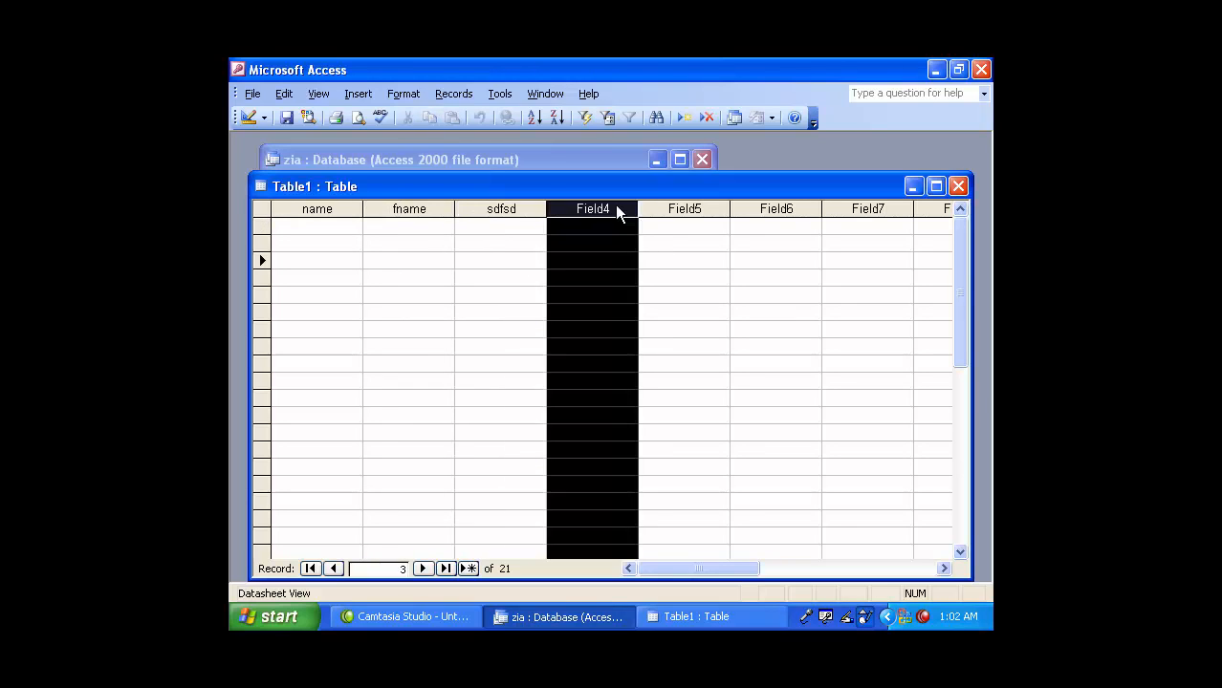
double_click(614, 204)
text(sdfsd)
- Dismiss the duplicate field name warnings and select the duplicate sdfsd heading to fix it
click(697, 208)
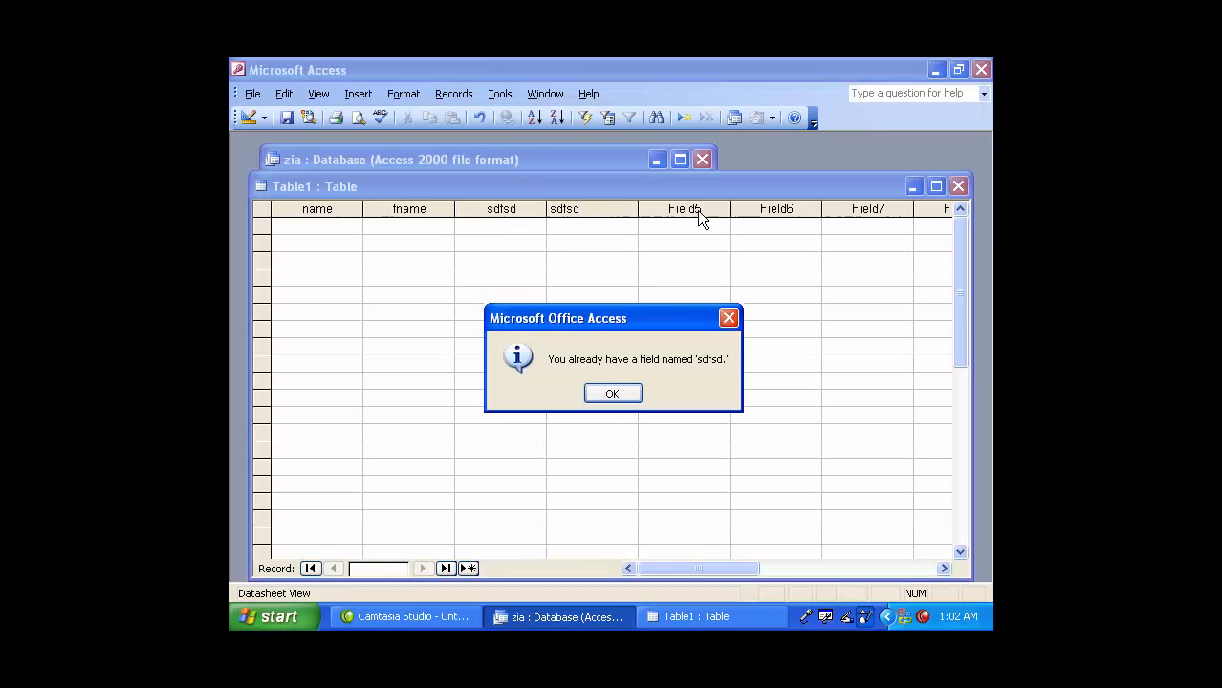
click(620, 390)
click(318, 225)
click(616, 394)
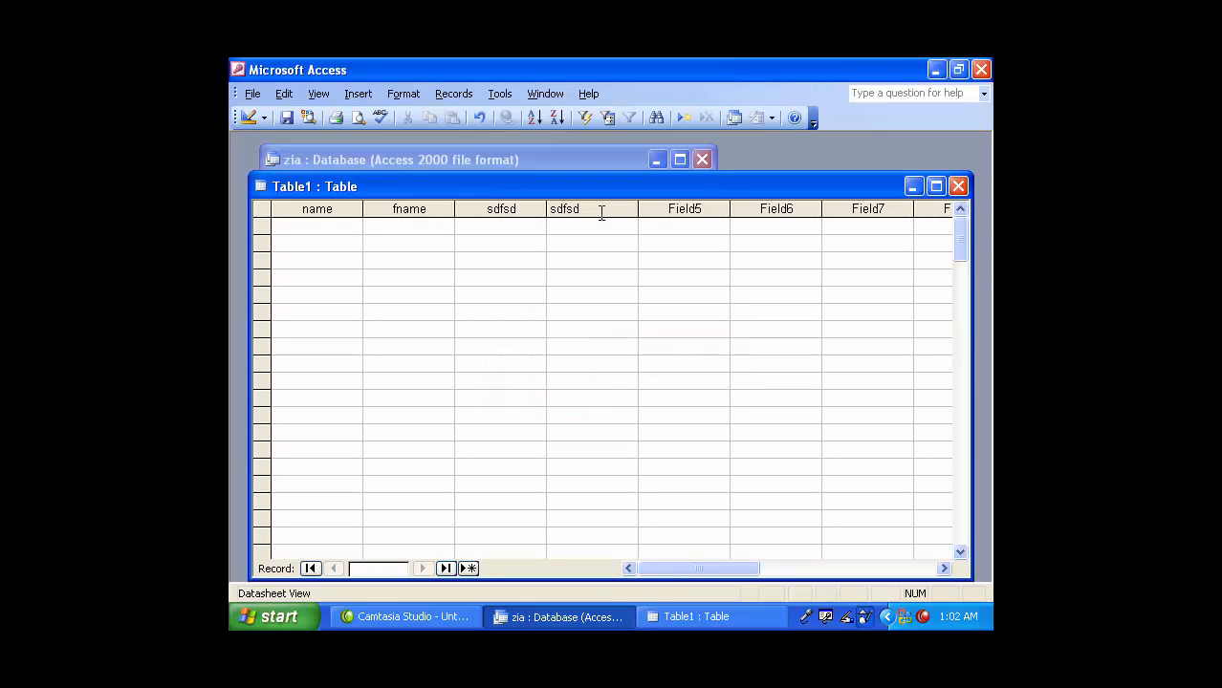
drag(580, 209, 442, 208)
- Commit the 'sss' column heading and fill the name column with short sample text
text(sss)
click(524, 299)
click(316, 227)
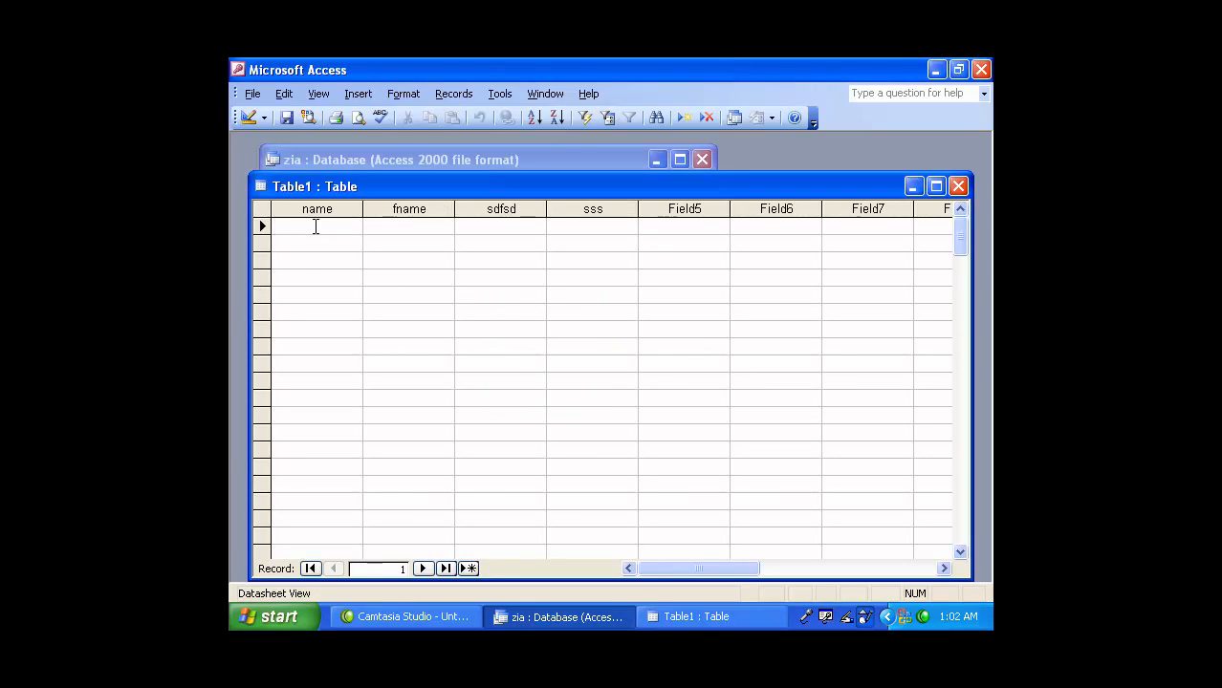
text(dfs)
key(Down)
text(fs)
key(Down)
text(dfsd)
key(Down)
text(f)
- Fill the fname column rows with sample text such as 'sdf' and 'sd'
key(Down)
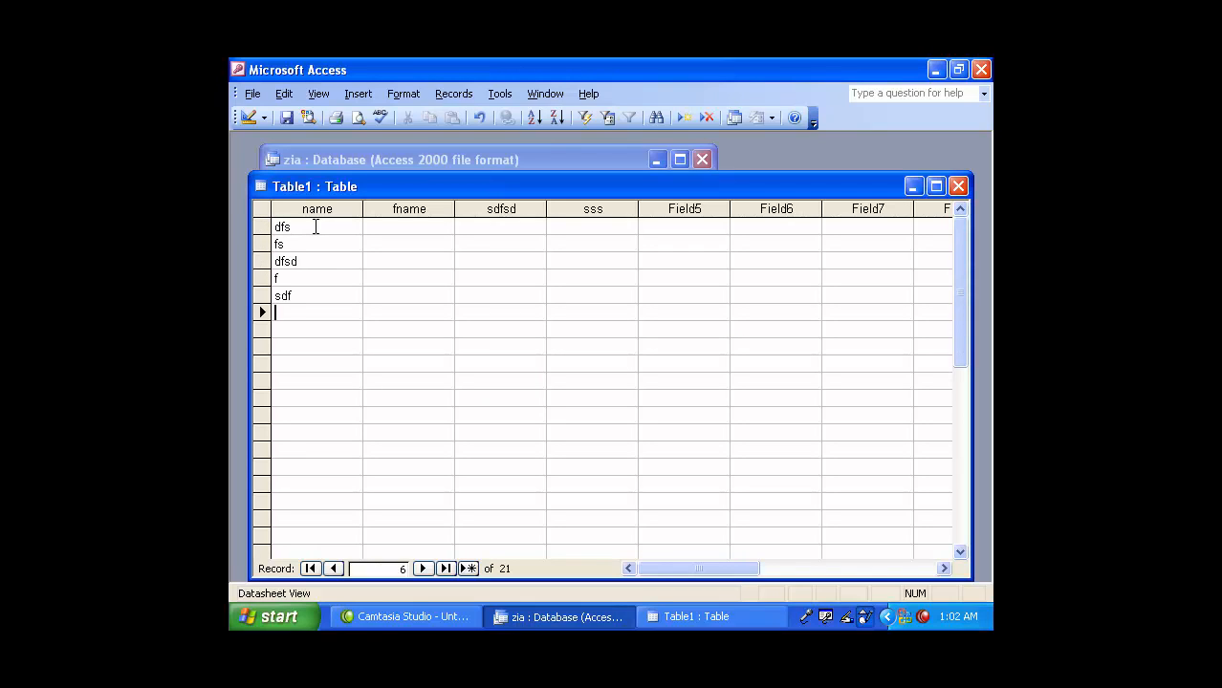
text(sd)
key(Down)
text(f)
key(Down)
text(sdf)
key(Down)
key(s)
key(d)
key(Down)
key(f)
key(Down)
key(Tab)
key(Up)
key(Up)
key(Up)
key(Up)
key(Up)
key(Up)
key(Up)
key(Up)
key(Up)
key(Up)
text(sdf)
key(Down)
text(sd)
key(Down)
text(f)
- Fill the sdfsd column with sample text, then maximize and restore the Table1 window
key(Down)
key(s)
key(d)
key(f)
key(Down)
key(s)
key(d)
key(f)
key(Down)
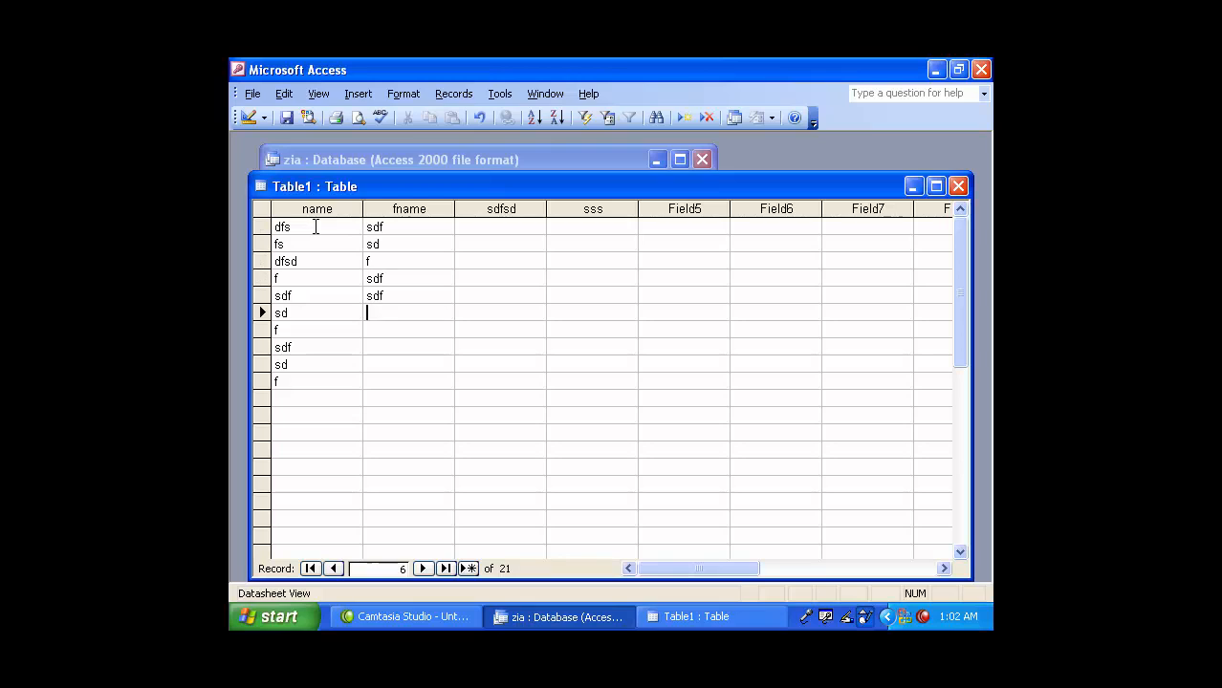
text(sd)
key(Down)
key(f)
key(Down)
key(s)
key(d)
key(f)
key(Down)
key(s)
key(d)
key(Down)
key(f)
key(Down)
key(s)
key(d)
key(f)
key(Down)
key(Tab)
key(Up)
key(Up)
key(Up)
key(Up)
key(Up)
key(Up)
key(Up)
key(Up)
key(Up)
key(Up)
key(Up)
text(sdfs)
key(Down)
key(d)
key(f)
key(Down)
key(s)
key(d)
key(Down)
text(fsd)
key(Down)
key(f)
key(Down)
text(sd)
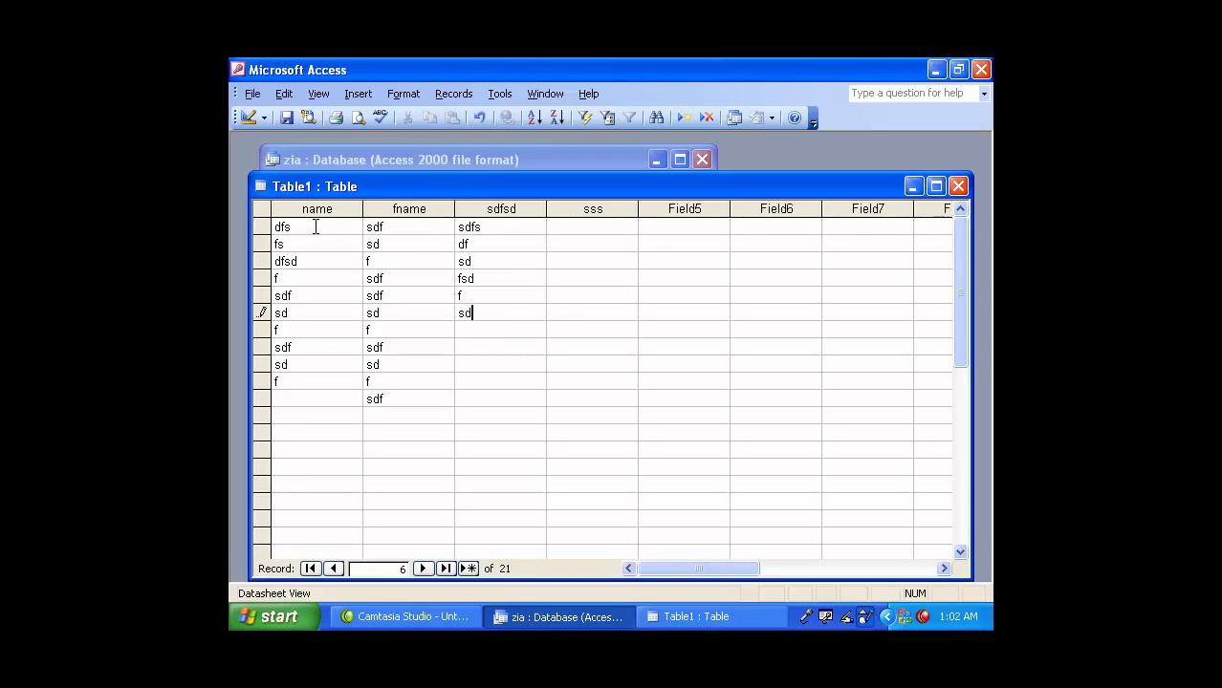
text(f)
key(Down)
key(Down)
text(sdfsdf)
key(Down)
key(s)
key(d)
key(Down)
key(f)
key(Down)
key(s)
click(942, 185)
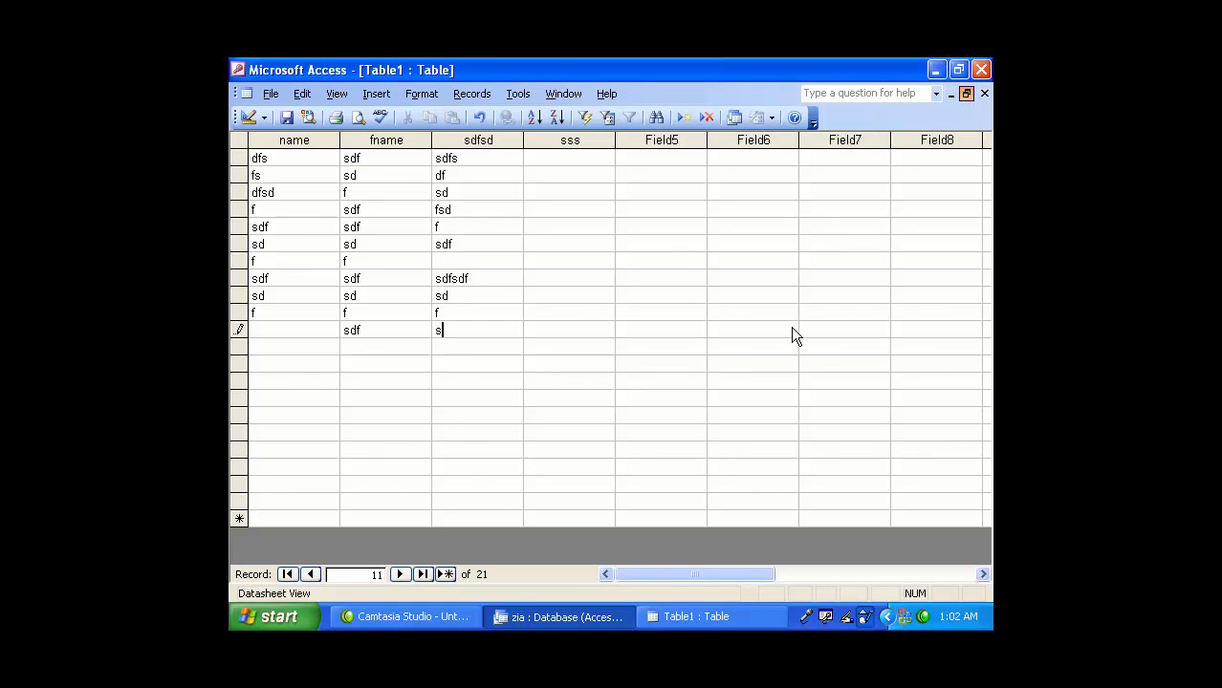
click(954, 186)
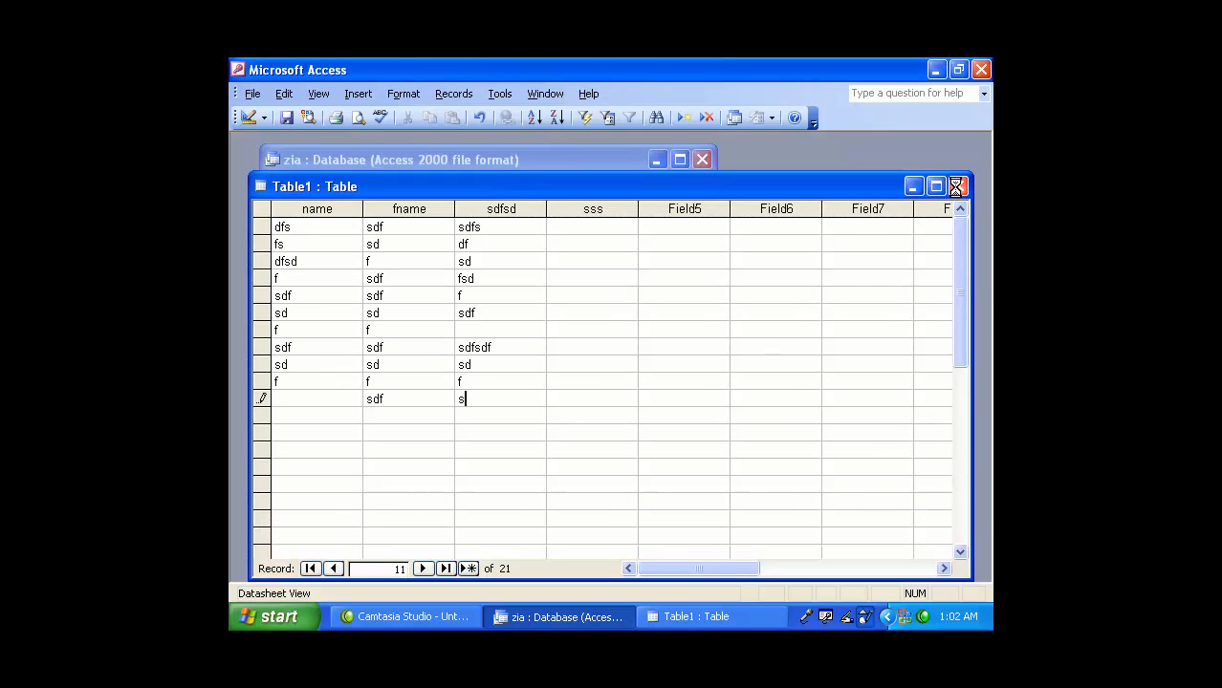
- Close Table1 choosing No to saving, back to the zia Tables list, then stop the Camtasia recording
click(606, 391)
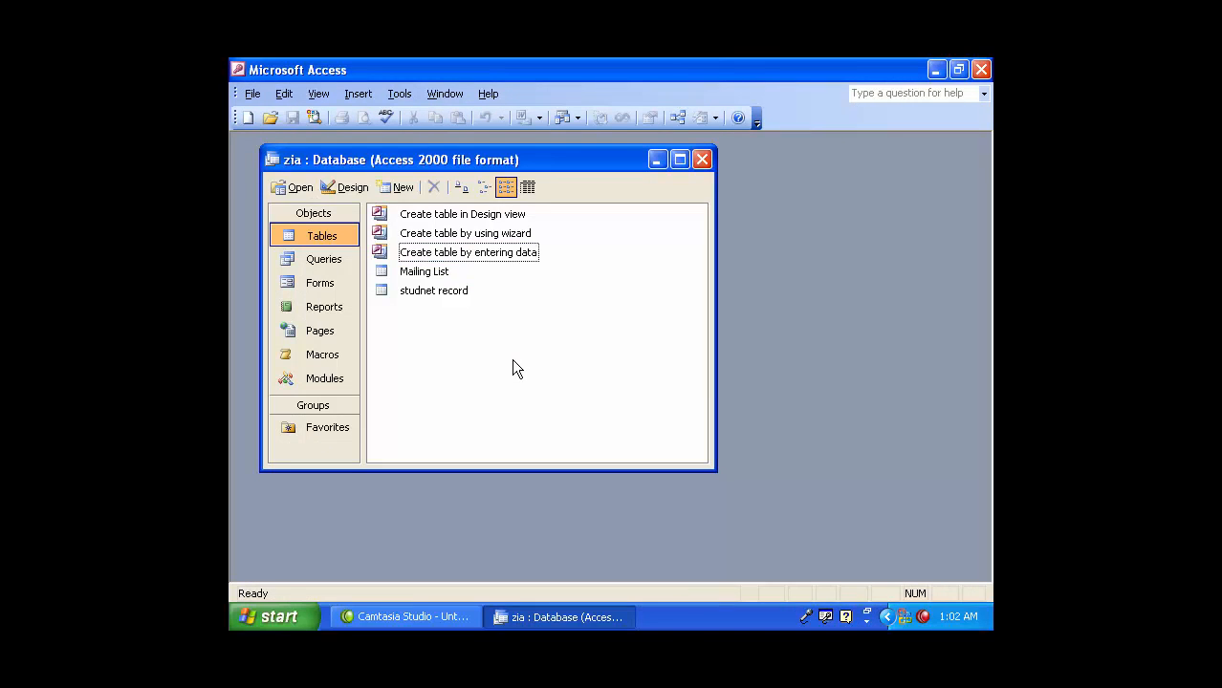
click(472, 249)
click(476, 233)
click(480, 219)
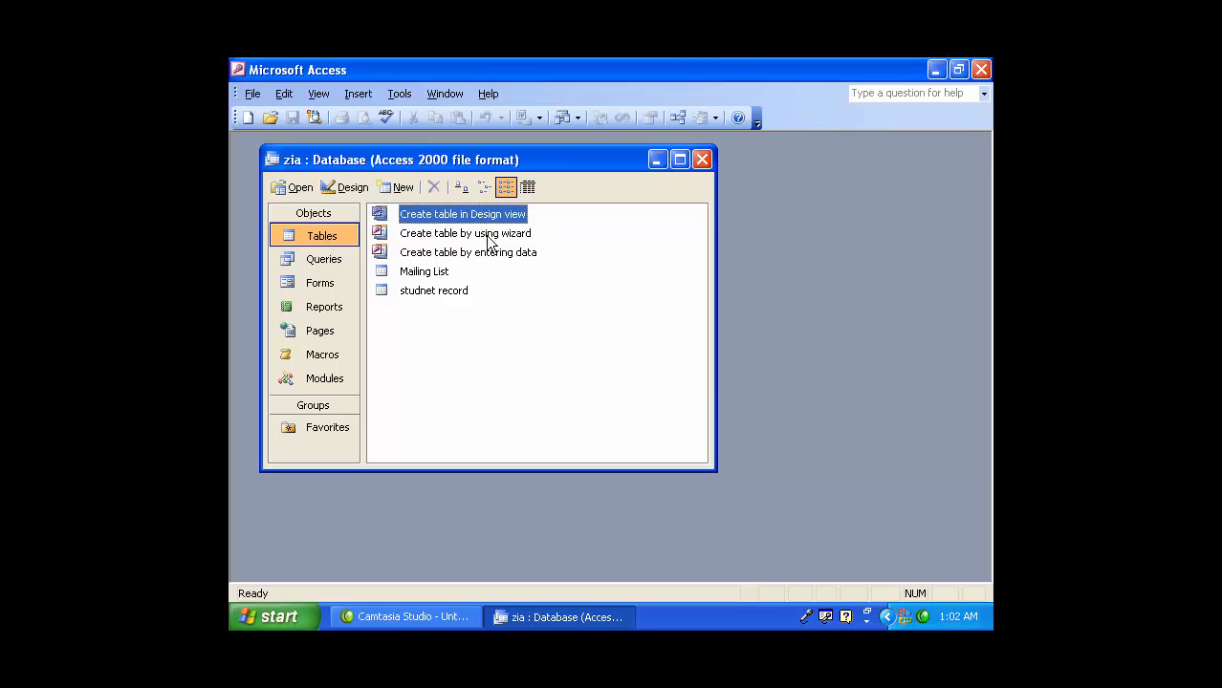
click(487, 235)
click(500, 252)
click(553, 327)
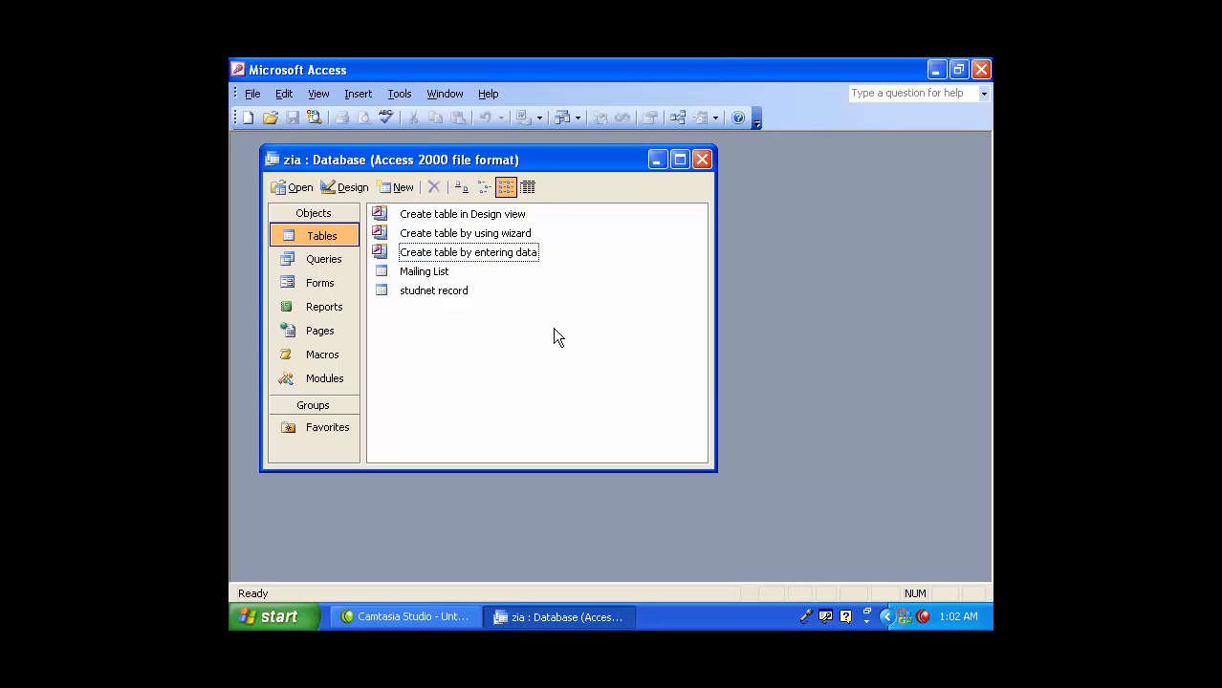
right_click(920, 617)
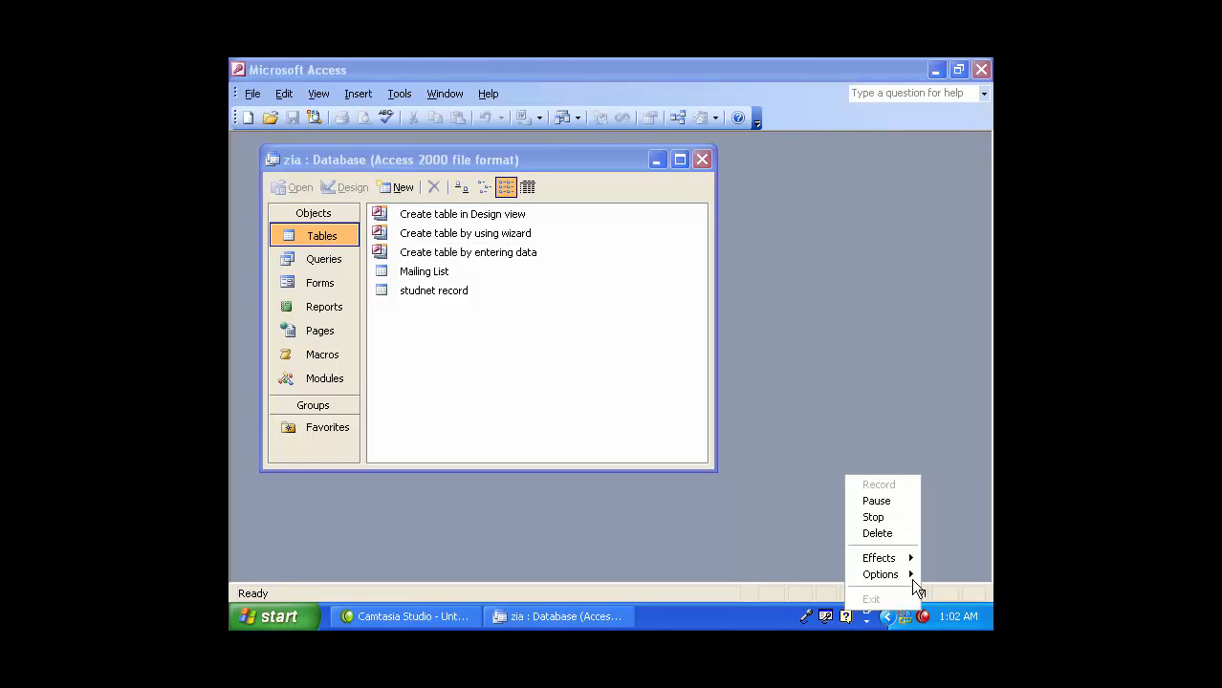
click(893, 516)
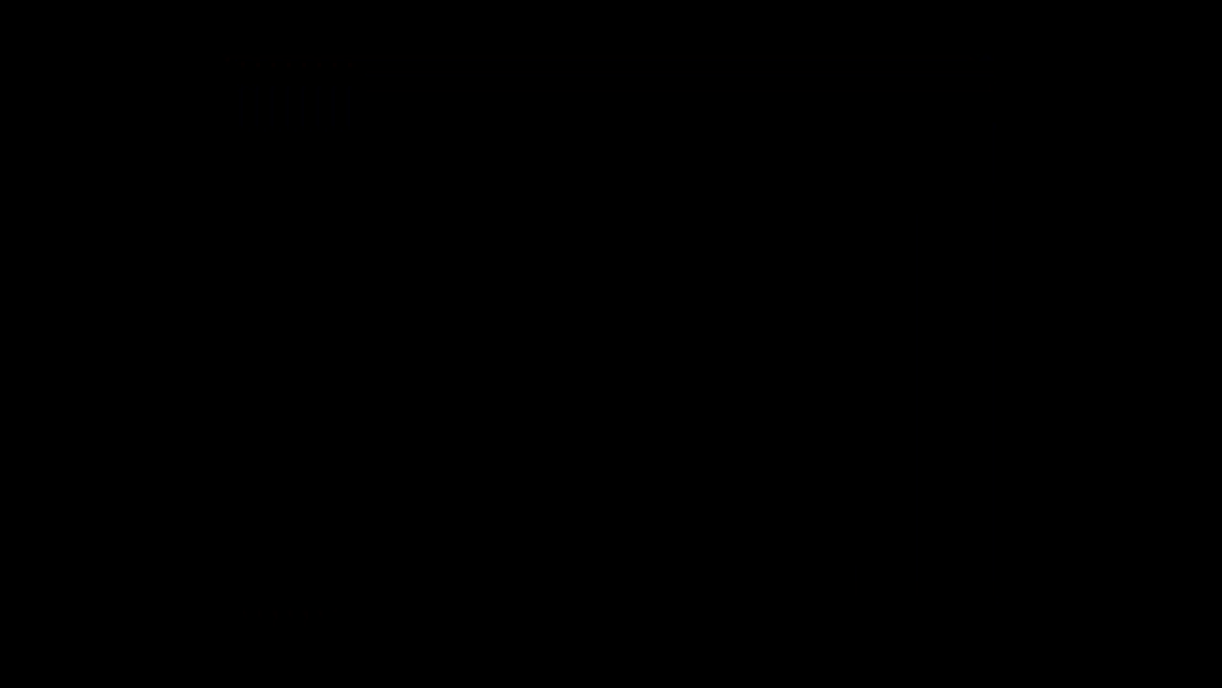